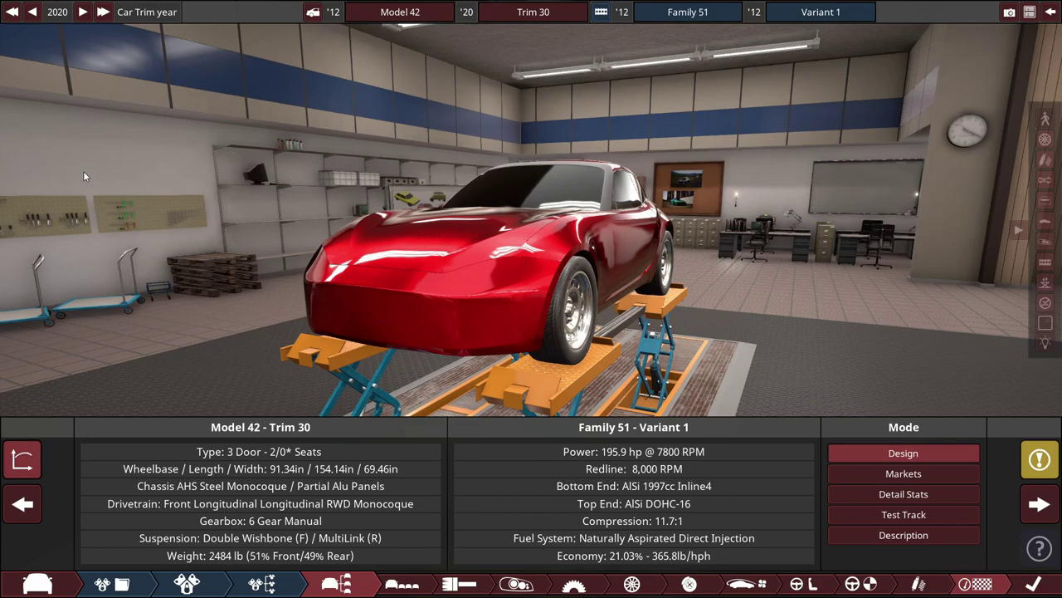
# - Open the car's fixtures and list the available headlight fixtures
pyautogui.click(515, 583)
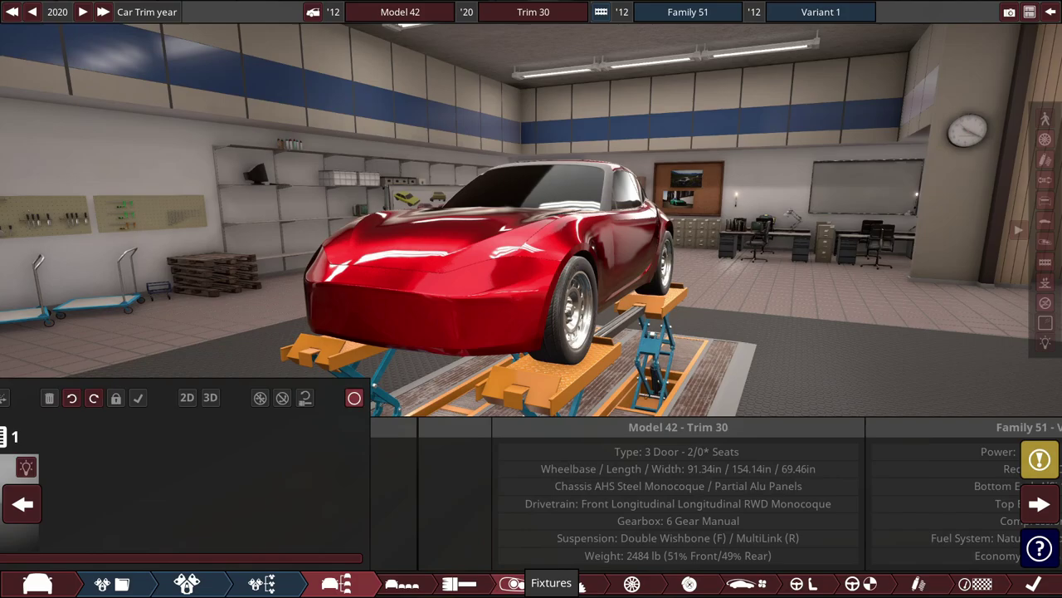
pyautogui.moveTo(377, 484)
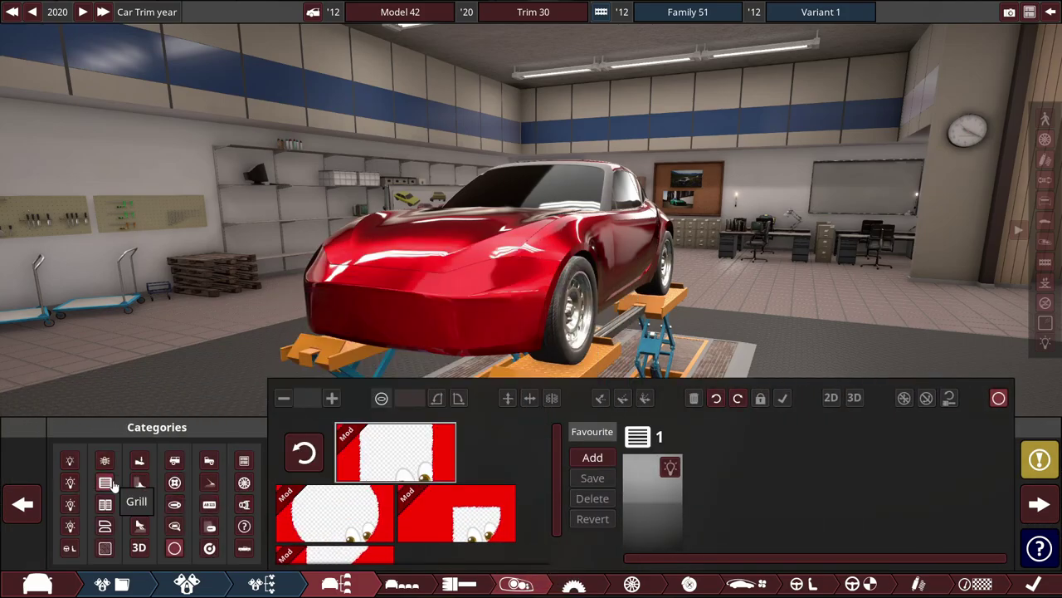
pyautogui.click(69, 482)
pyautogui.scroll(-5, 824, 546)
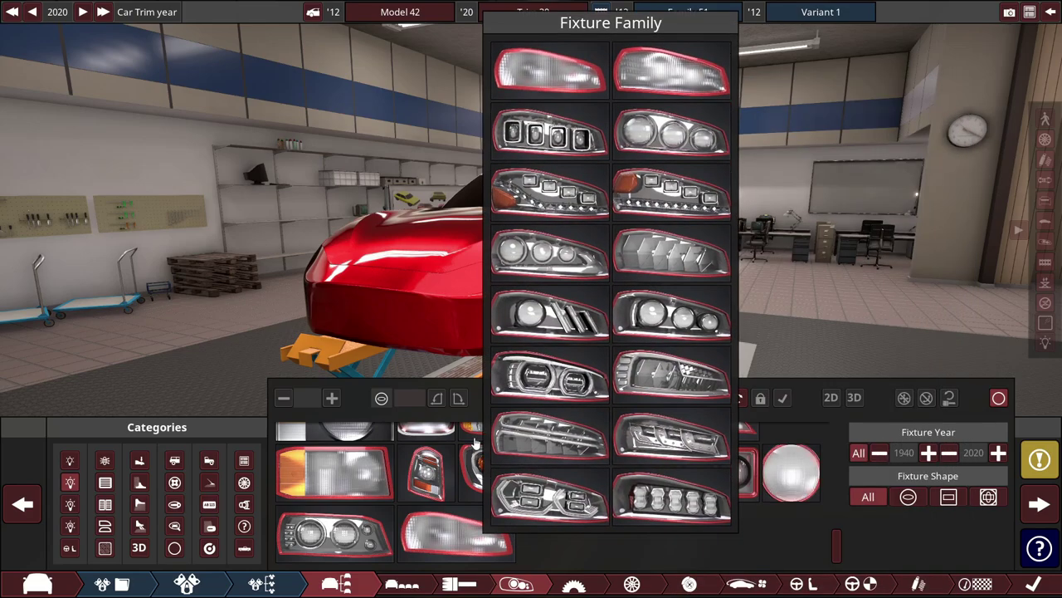
# - Try the pointed headlight with a round amber indicator on the car's nose, and delete it
pyautogui.moveTo(415, 192); pyautogui.dragTo(541, 191)
pyautogui.scroll(5, 541, 191)
pyautogui.click(506, 471)
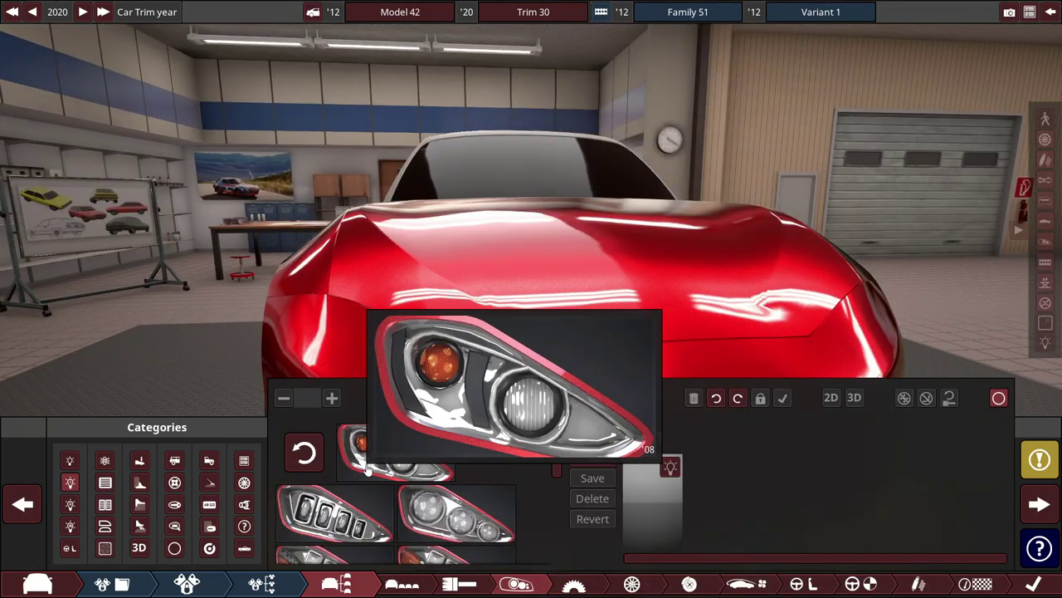
pyautogui.moveTo(363, 464); pyautogui.dragTo(390, 350)
pyautogui.scroll(-2, 363, 339)
pyautogui.press('Delete')
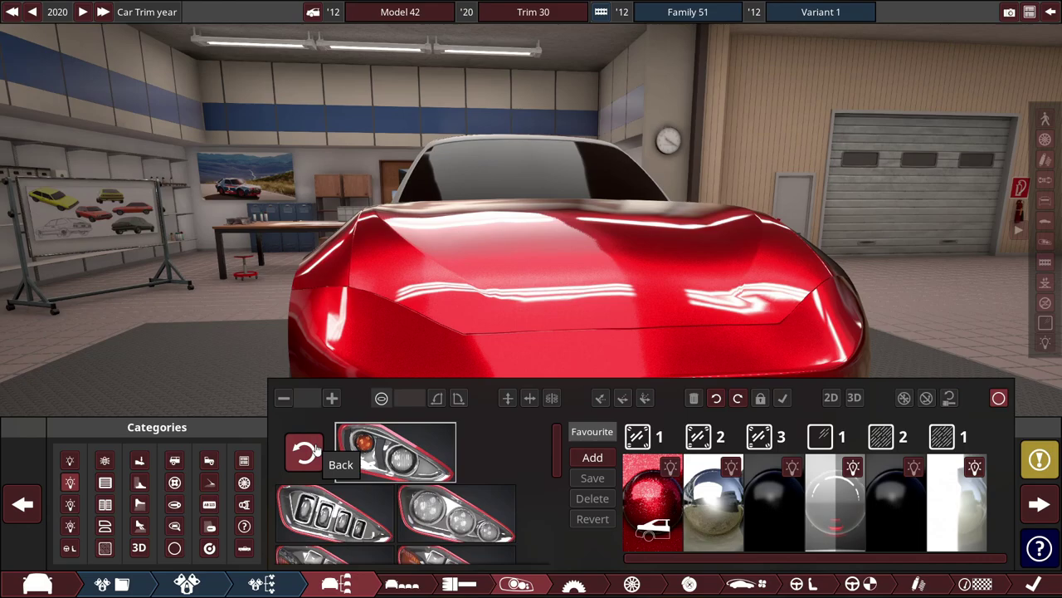
# - Try the rectangular headlight with an amber end section on the front of the car, and delete it
pyautogui.click(304, 452)
pyautogui.scroll(1, 415, 469)
pyautogui.click(376, 489)
pyautogui.moveTo(410, 456); pyautogui.dragTo(436, 297)
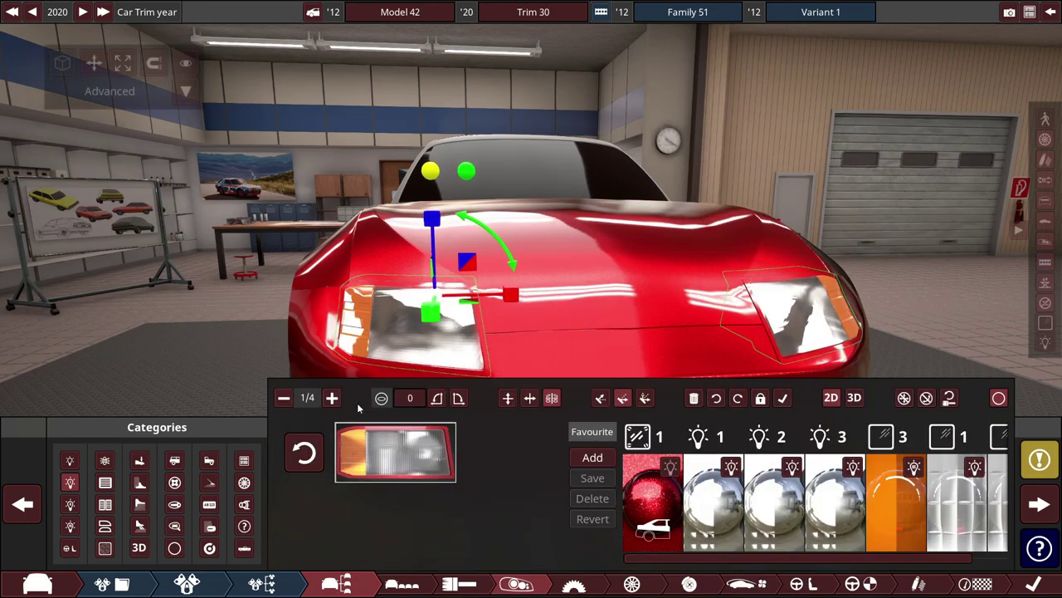
pyautogui.press('Delete')
# - Try the round headlight with a separate amber marker on the front of the car, and delete it
pyautogui.click(305, 452)
pyautogui.click(336, 450)
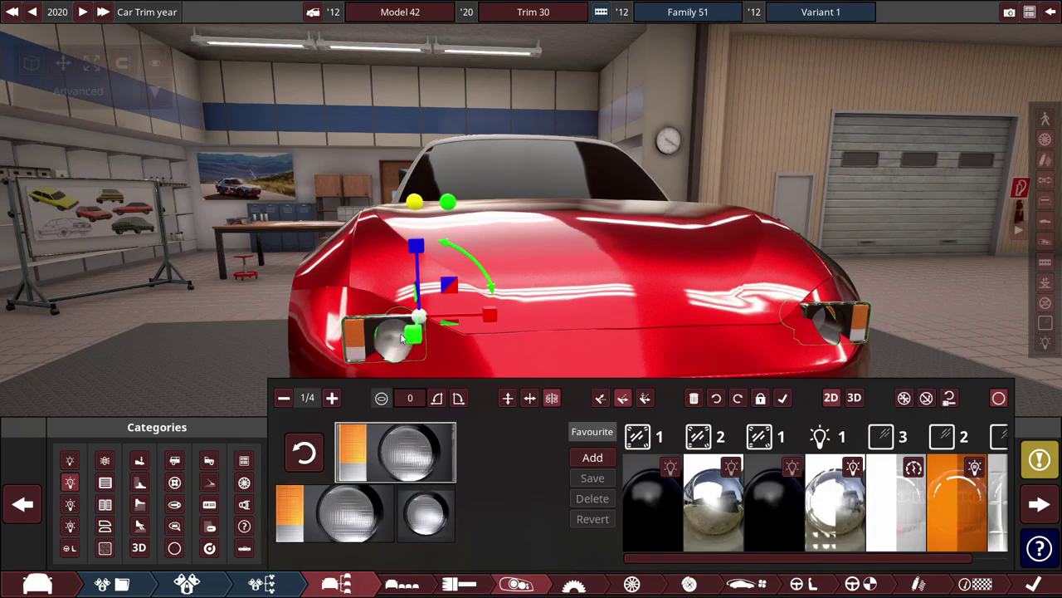
pyautogui.press('Delete')
pyautogui.click(304, 452)
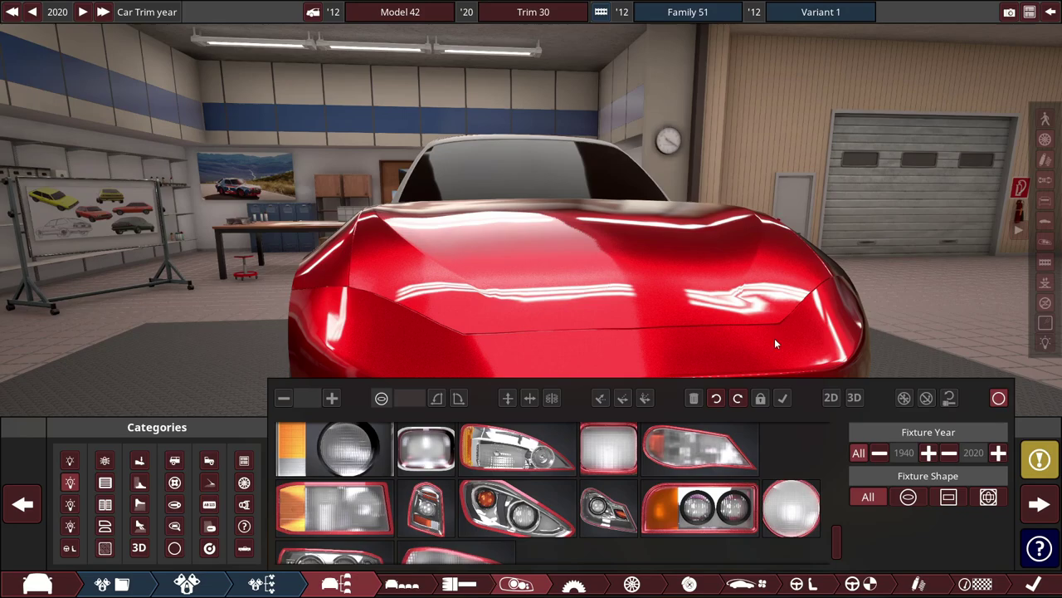
# - Browse the headlight families, try a modded headlight on the car's nose, and delete it
pyautogui.scroll(-5, 694, 491)
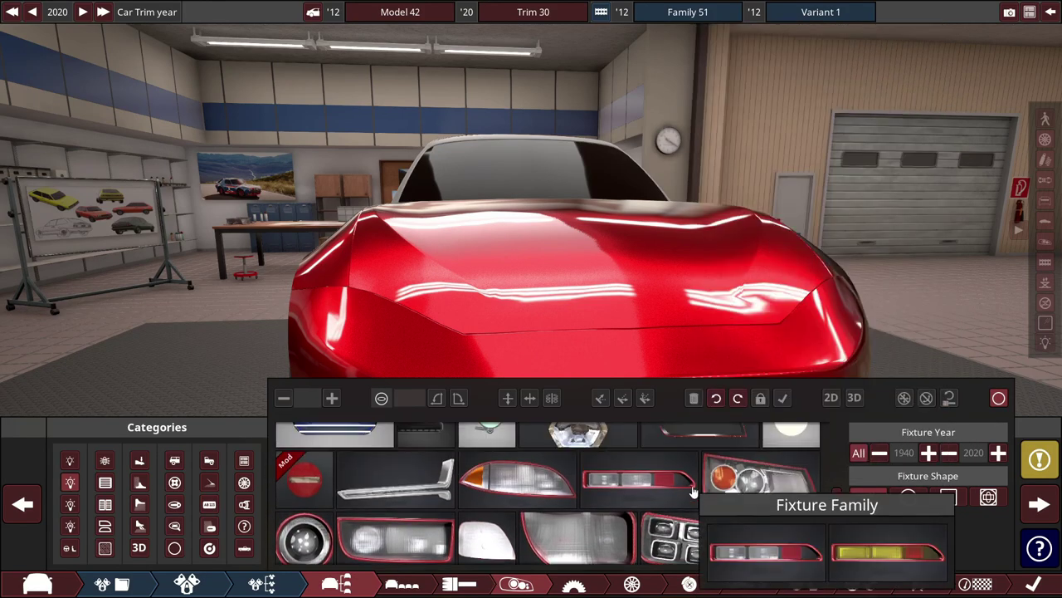
pyautogui.scroll(-3, 694, 492)
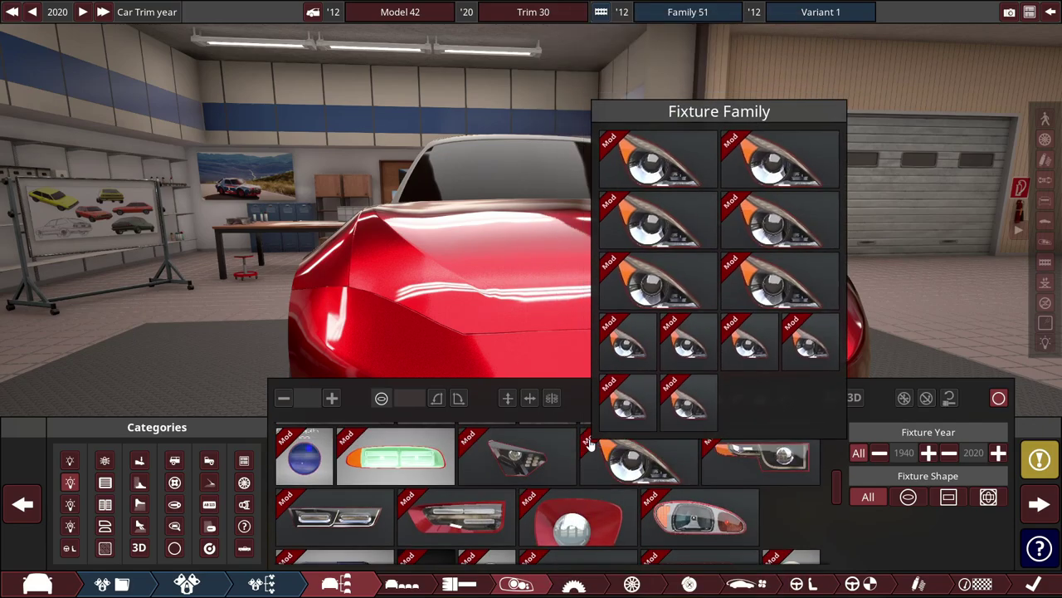
pyautogui.scroll(1, 721, 515)
pyautogui.click(532, 499)
pyautogui.moveTo(415, 459); pyautogui.dragTo(397, 334)
pyautogui.moveTo(472, 327); pyautogui.dragTo(464, 257)
pyautogui.press('Delete')
pyautogui.moveTo(581, 275); pyautogui.dragTo(593, 348)
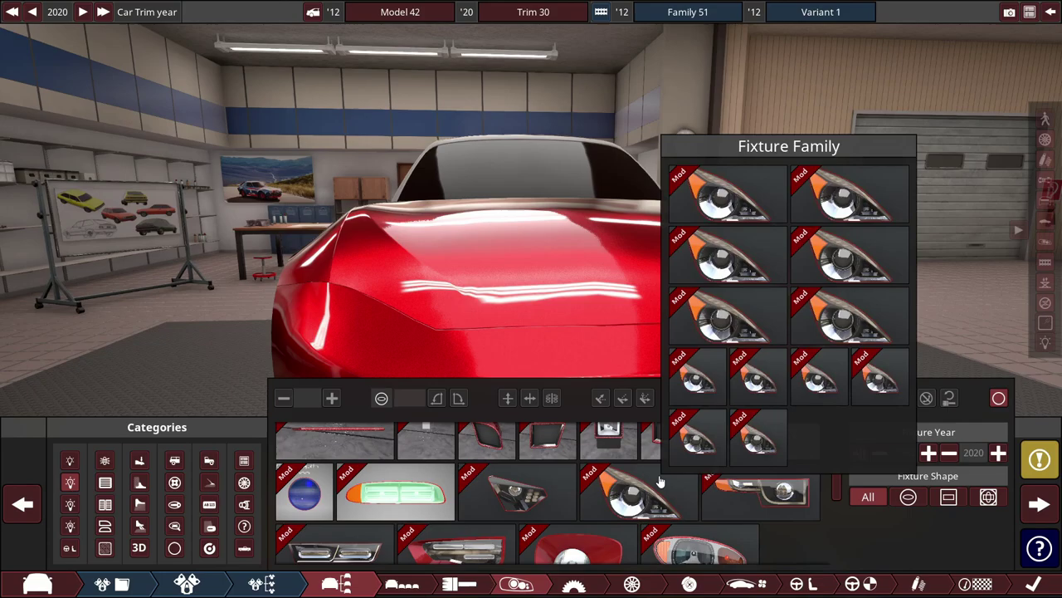
# - Browse the modded fixture families, try the dark trapezoidal fixture on the nose, and delete it
pyautogui.click(660, 481)
pyautogui.click(417, 468)
pyautogui.moveTo(416, 467)
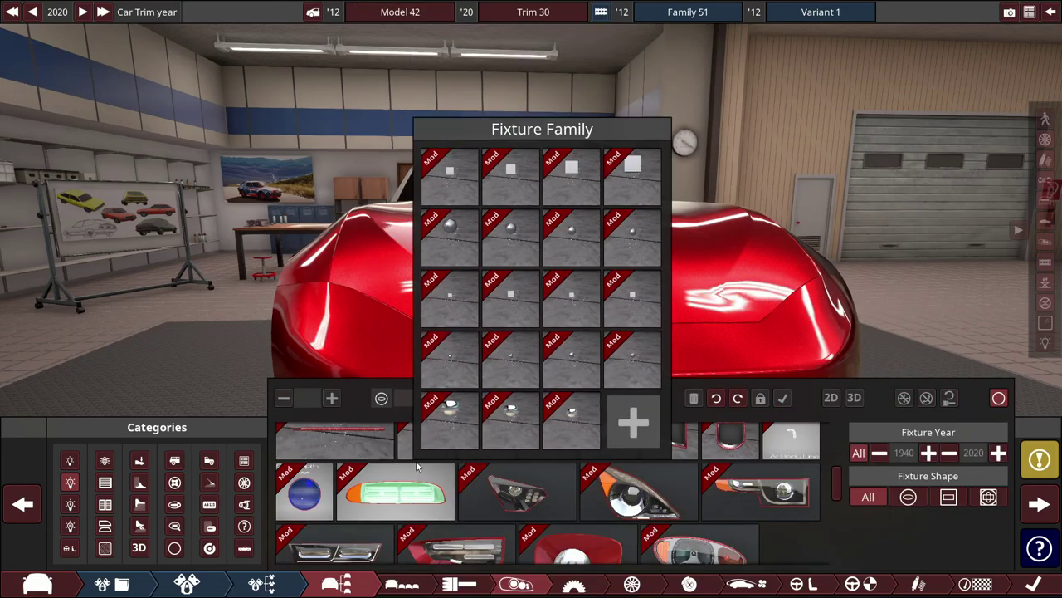
pyautogui.scroll(-8, 416, 467)
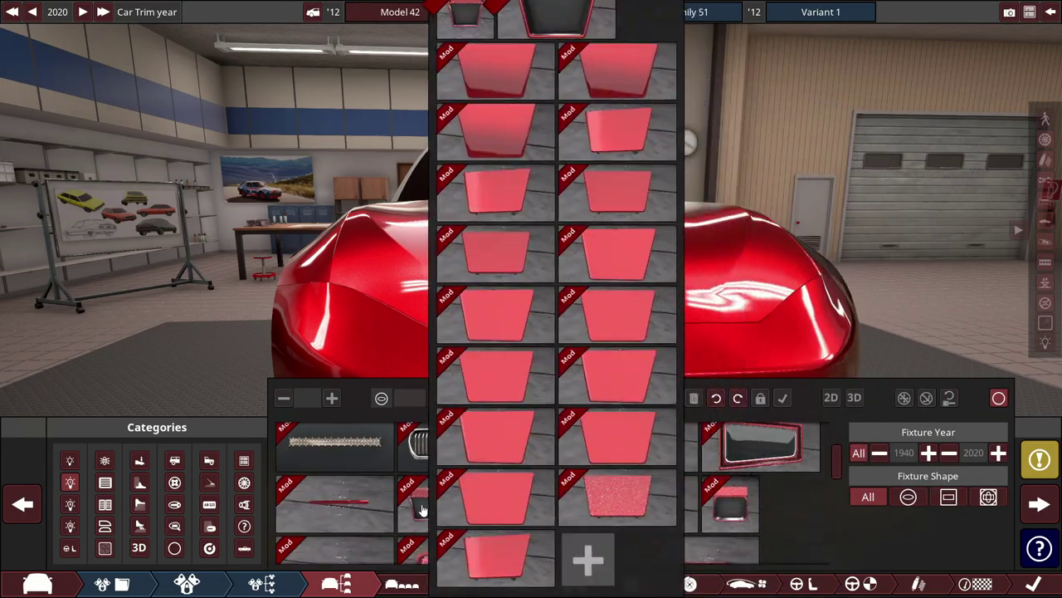
pyautogui.click(423, 509)
pyautogui.click(384, 305)
pyautogui.press('Delete')
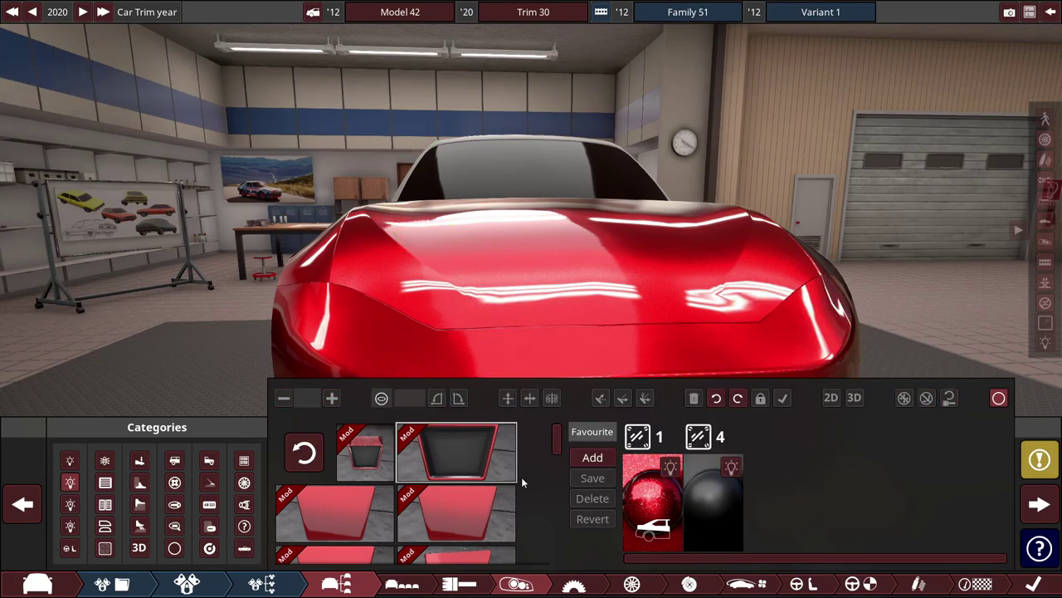
pyautogui.click(304, 452)
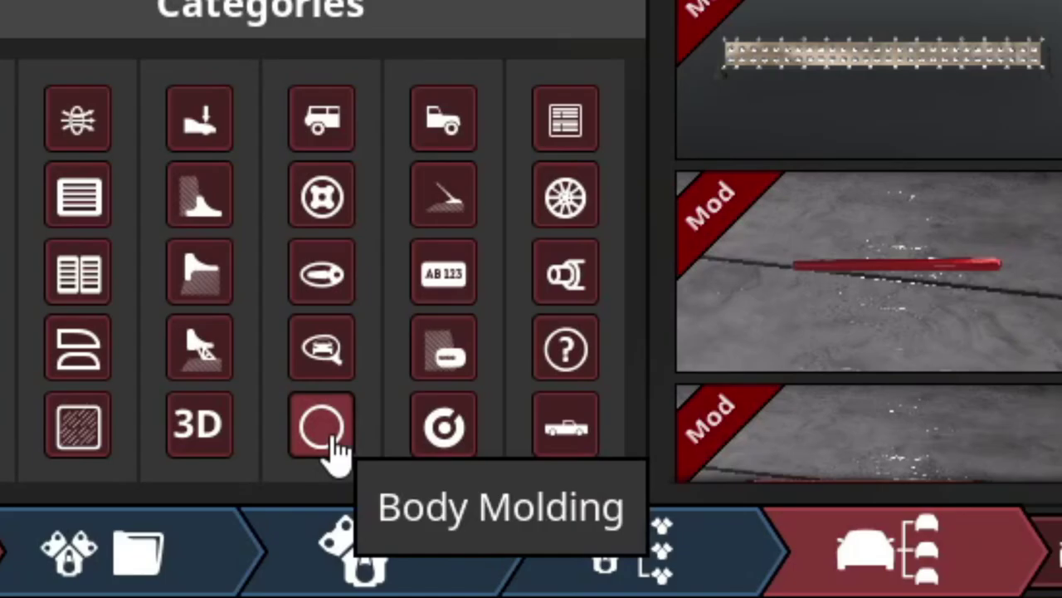
# - Switch to the Body Molding fixtures and open the modded family of body cut-out shapes
pyautogui.click(333, 440)
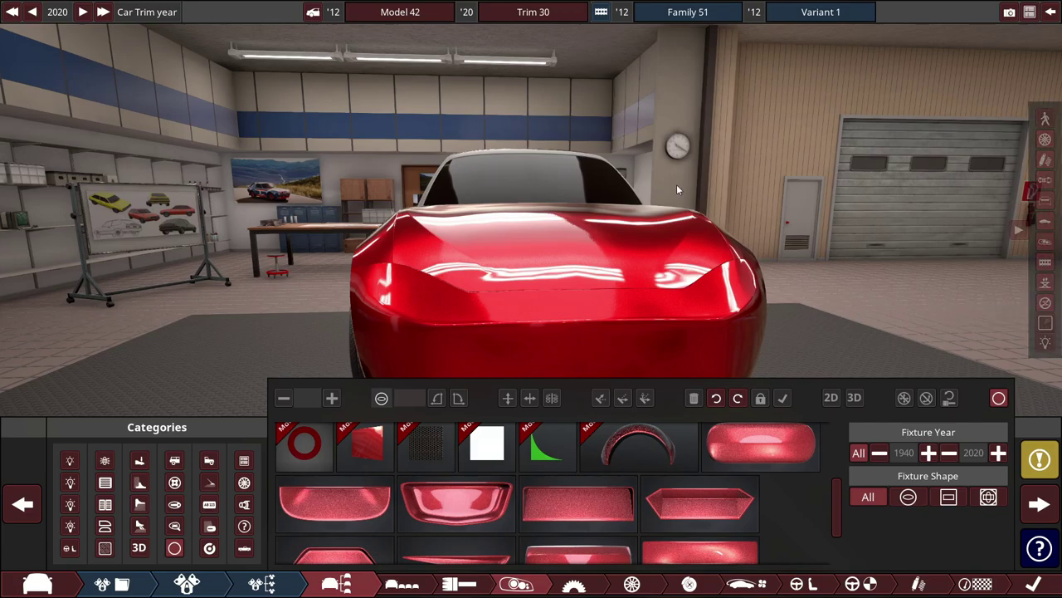
pyautogui.scroll(4, 695, 93)
pyautogui.scroll(2, 705, 495)
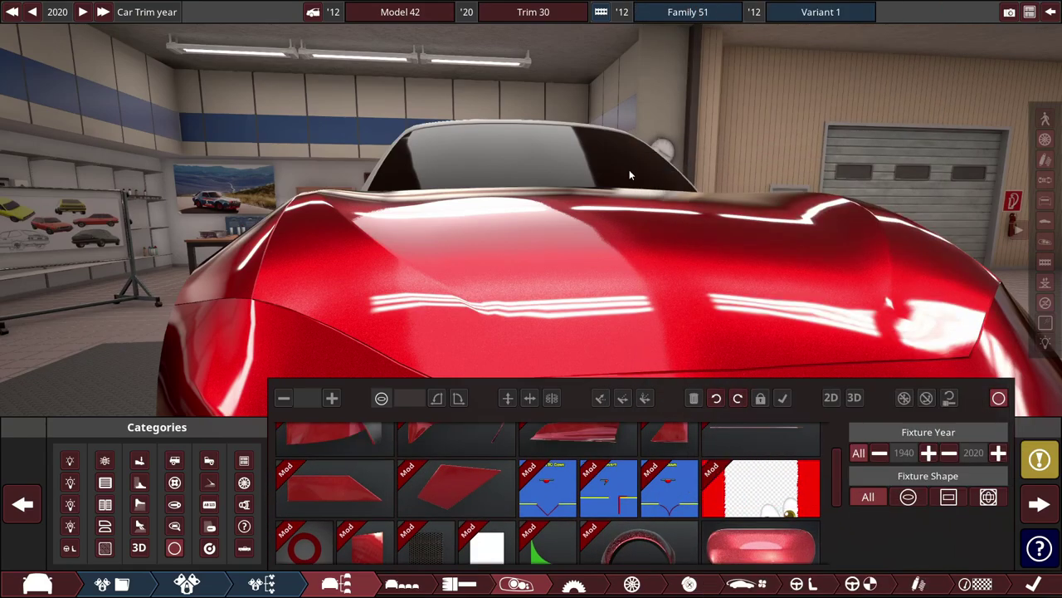
pyautogui.moveTo(629, 170); pyautogui.dragTo(711, 348)
pyautogui.click(759, 498)
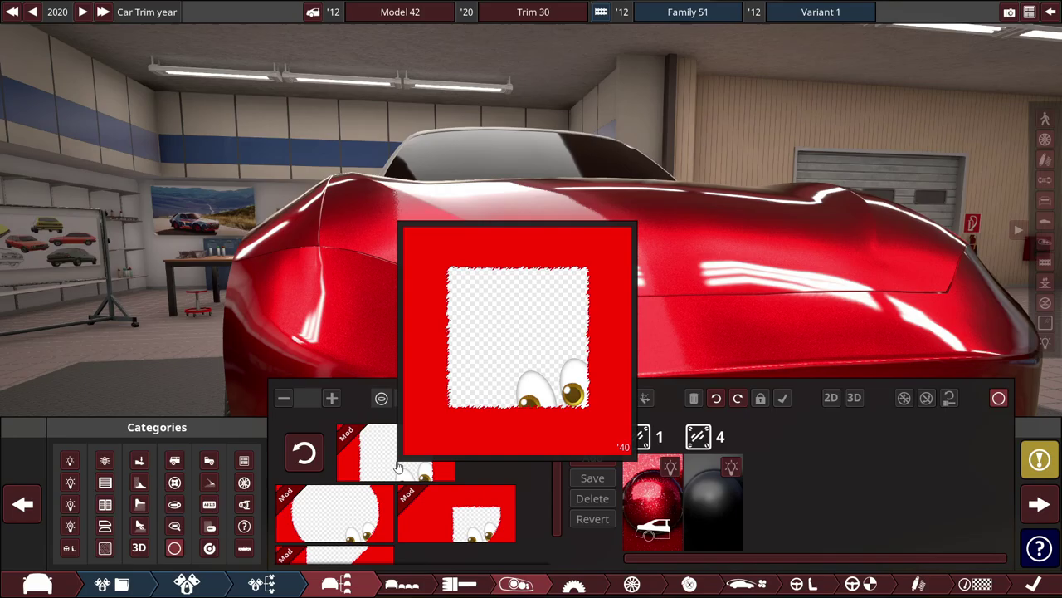
# - Place the square cut-out on the car's front and reposition it around the centre of the nose and hood
pyautogui.moveTo(396, 467); pyautogui.dragTo(538, 333)
pyautogui.moveTo(605, 246); pyautogui.dragTo(631, 230)
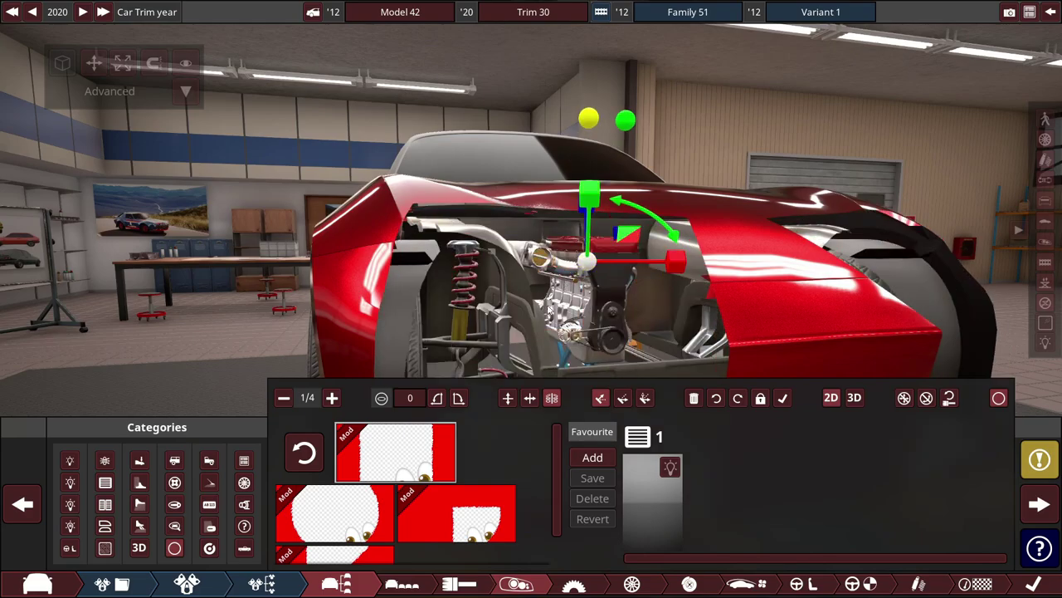
pyautogui.scroll(-5, 624, 316)
pyautogui.moveTo(627, 328); pyautogui.dragTo(556, 333)
pyautogui.moveTo(463, 245); pyautogui.dragTo(565, 210)
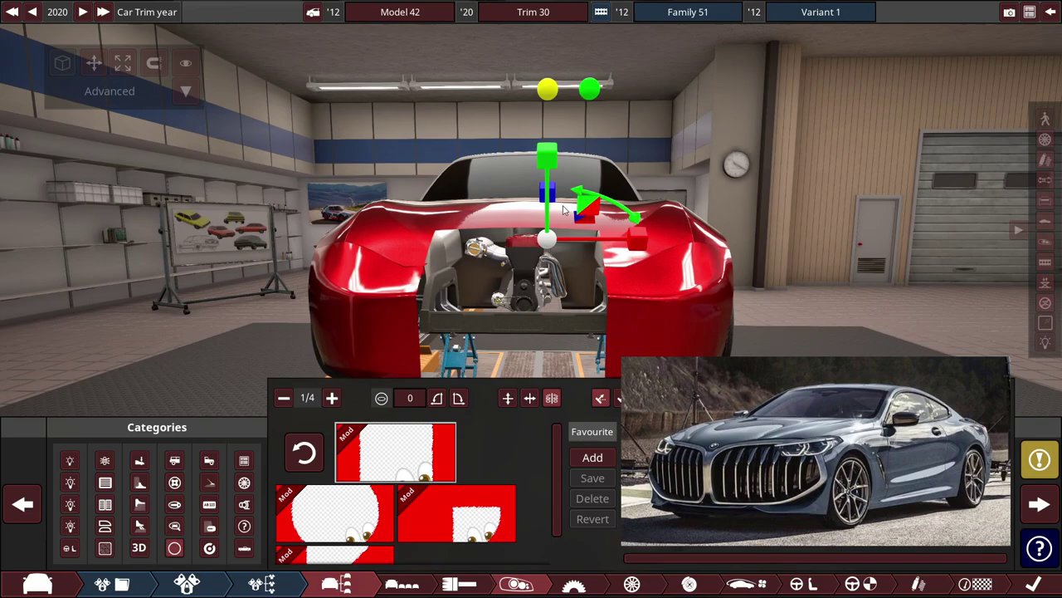
pyautogui.moveTo(532, 315); pyautogui.dragTo(536, 282)
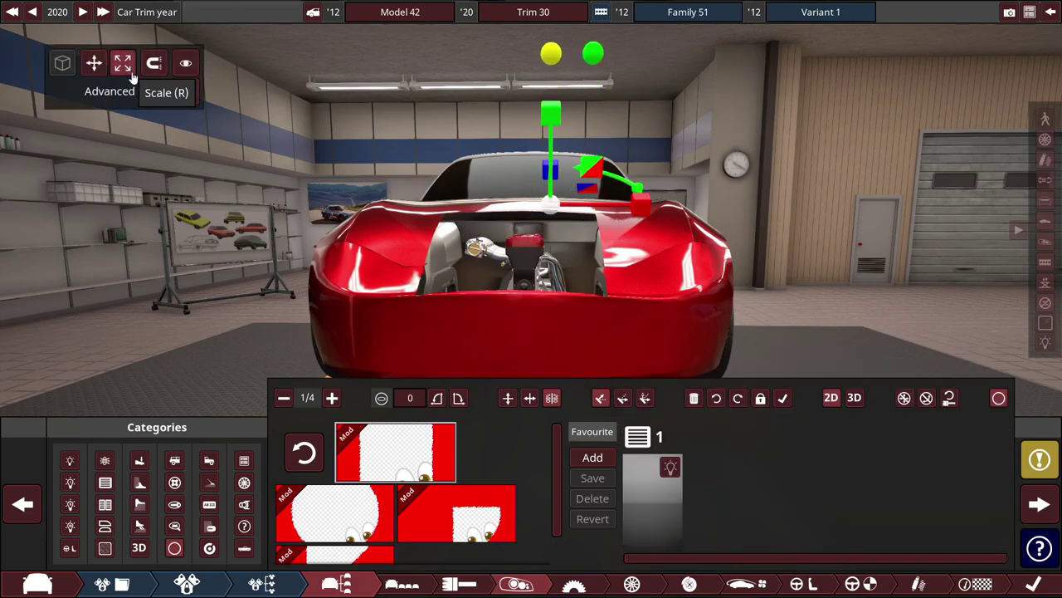
pyautogui.press('s')
pyautogui.moveTo(552, 203); pyautogui.dragTo(574, 278)
# - Try the other cut-out shapes, move the cut-out toward one front corner, and set its shape back to the square
pyautogui.click(357, 508)
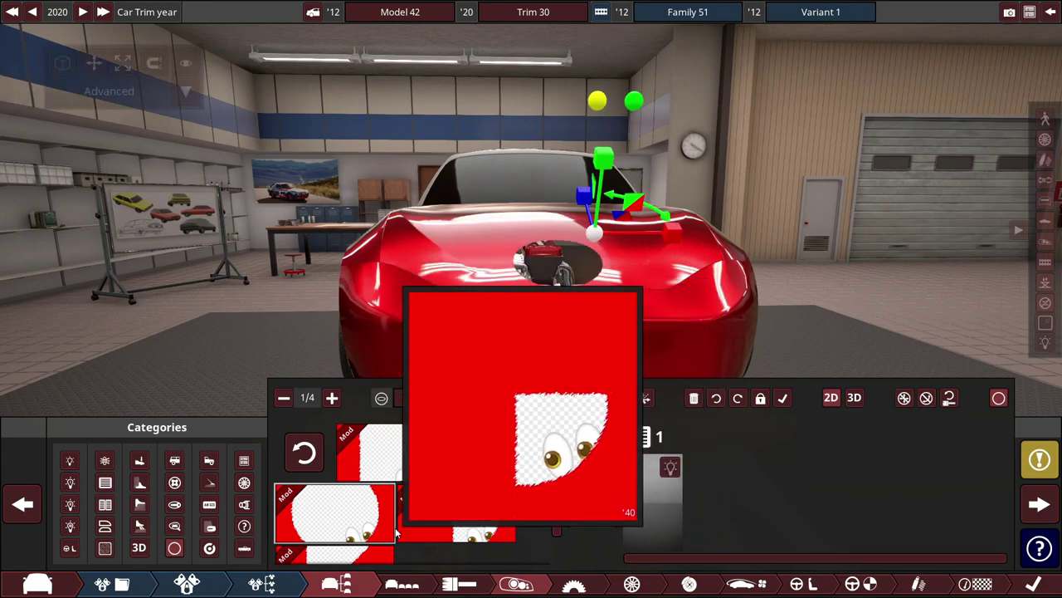
pyautogui.scroll(-1, 399, 526)
pyautogui.click(378, 528)
pyautogui.click(481, 494)
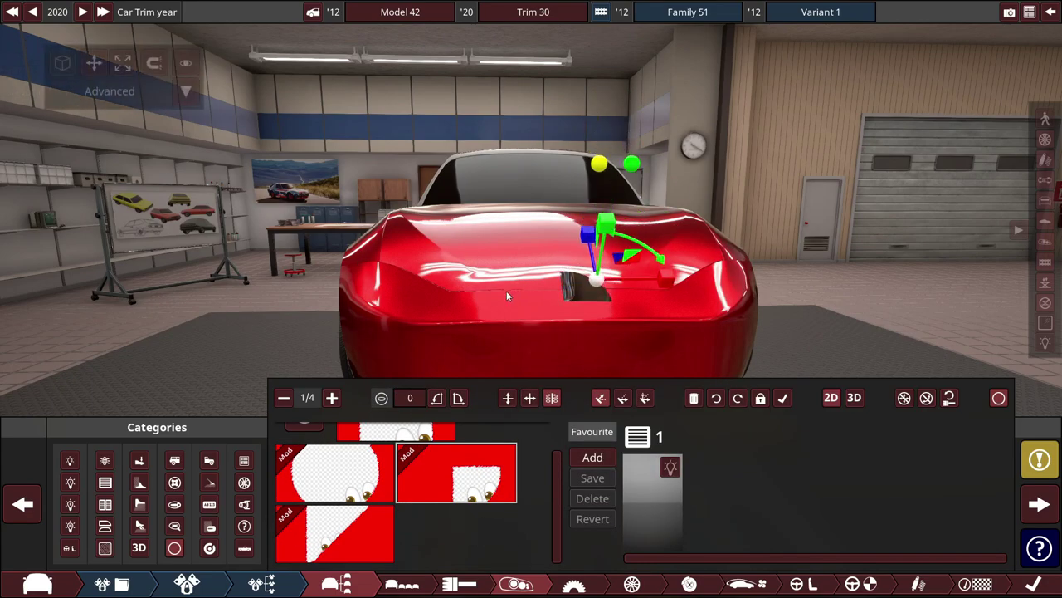
pyautogui.click(454, 303)
pyautogui.scroll(1, 397, 458)
pyautogui.click(413, 441)
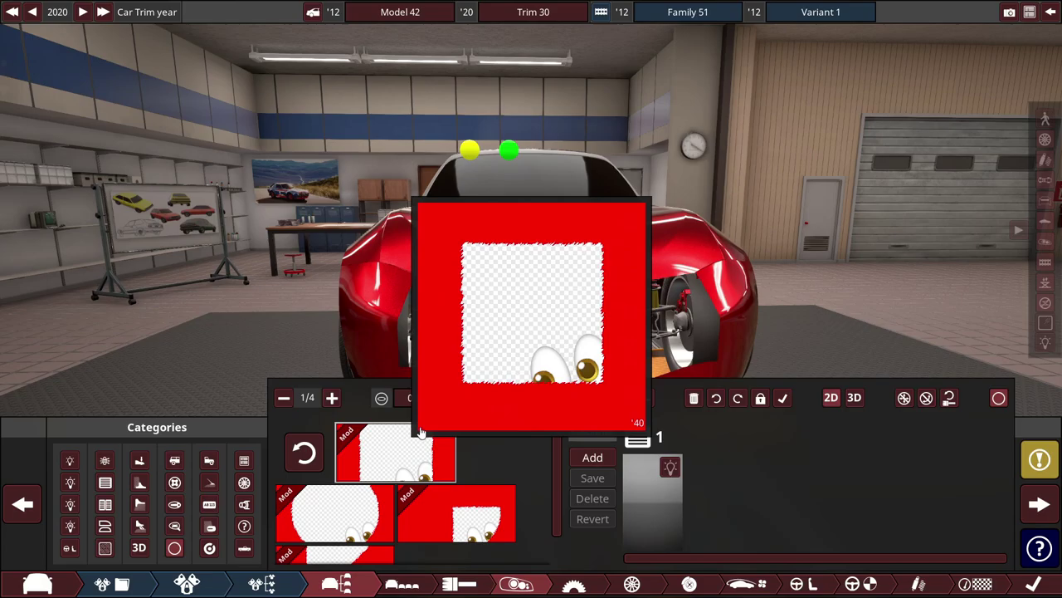
# - Change the square cut-out's alignment so that it projects straight onto the car's front
pyautogui.scroll(3, 564, 295)
pyautogui.moveTo(564, 295); pyautogui.dragTo(626, 255)
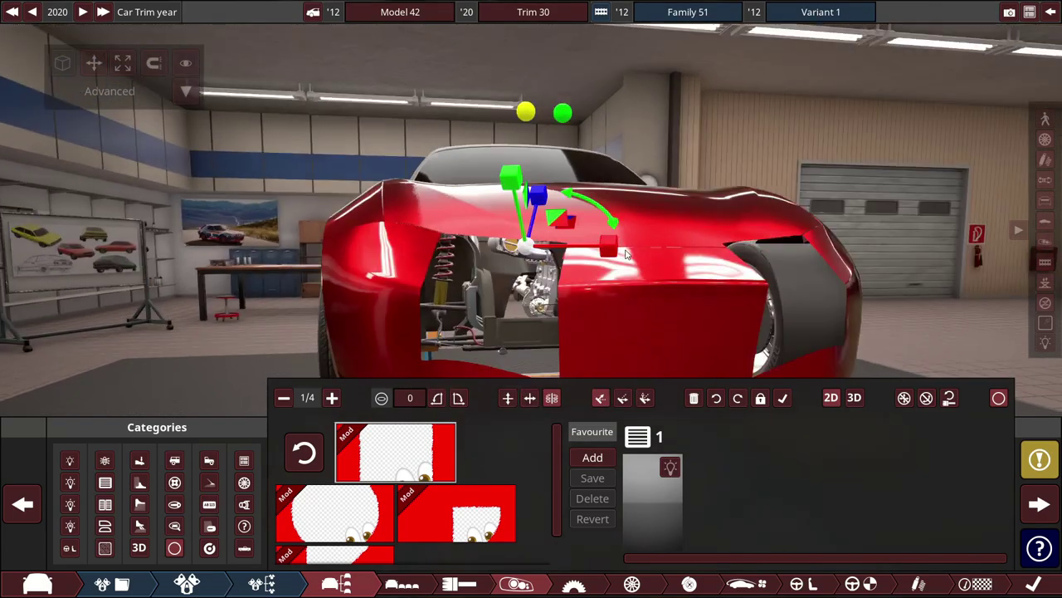
pyautogui.click(623, 399)
pyautogui.moveTo(581, 315); pyautogui.dragTo(576, 281)
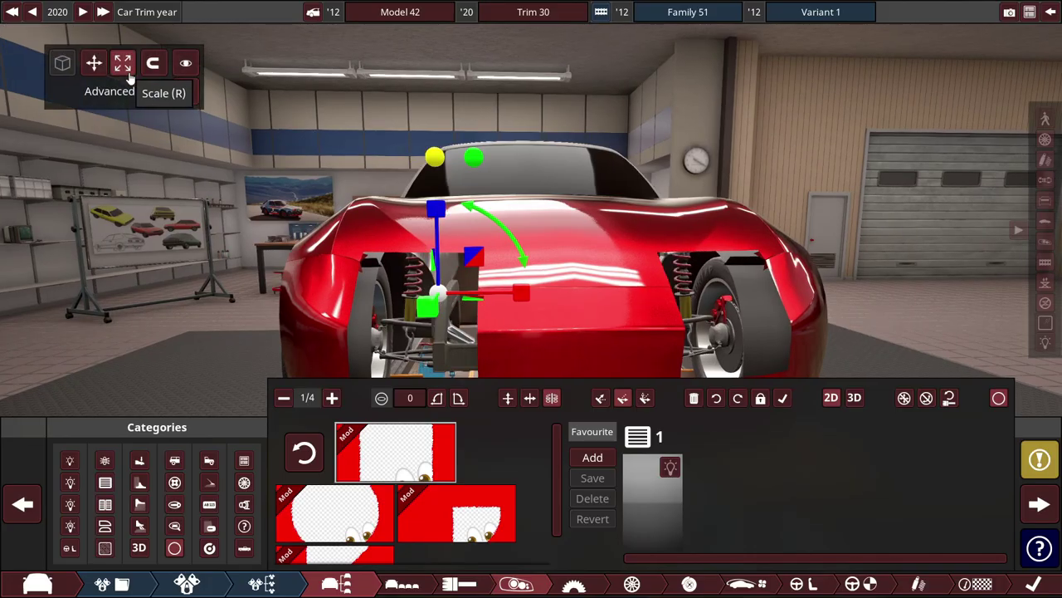
# - Scale down the square cut-out and move it over the headlight area
pyautogui.moveTo(608, 289); pyautogui.dragTo(594, 245)
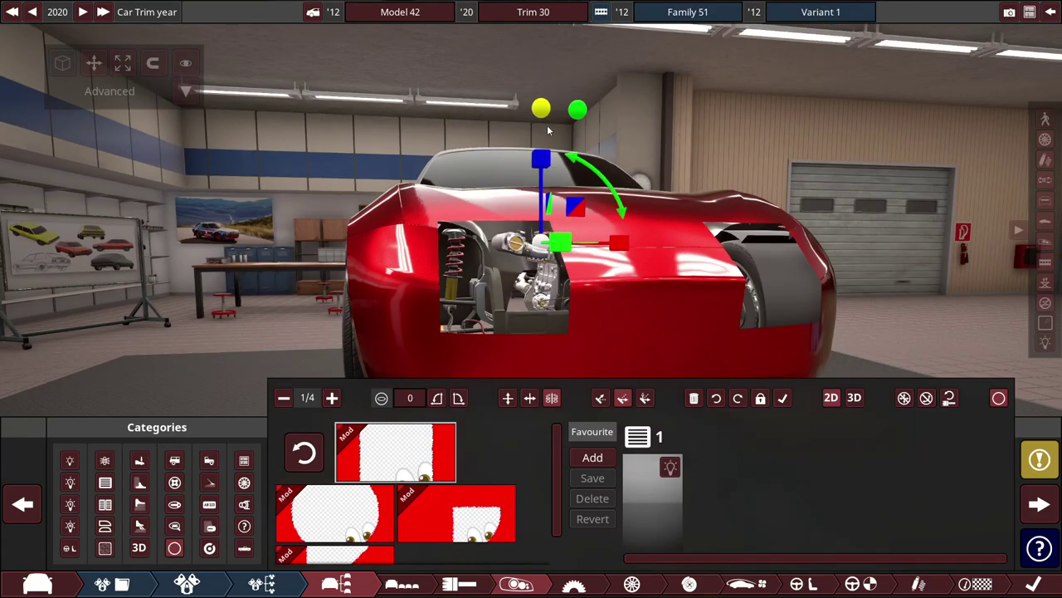
pyautogui.scroll(3, 525, 254)
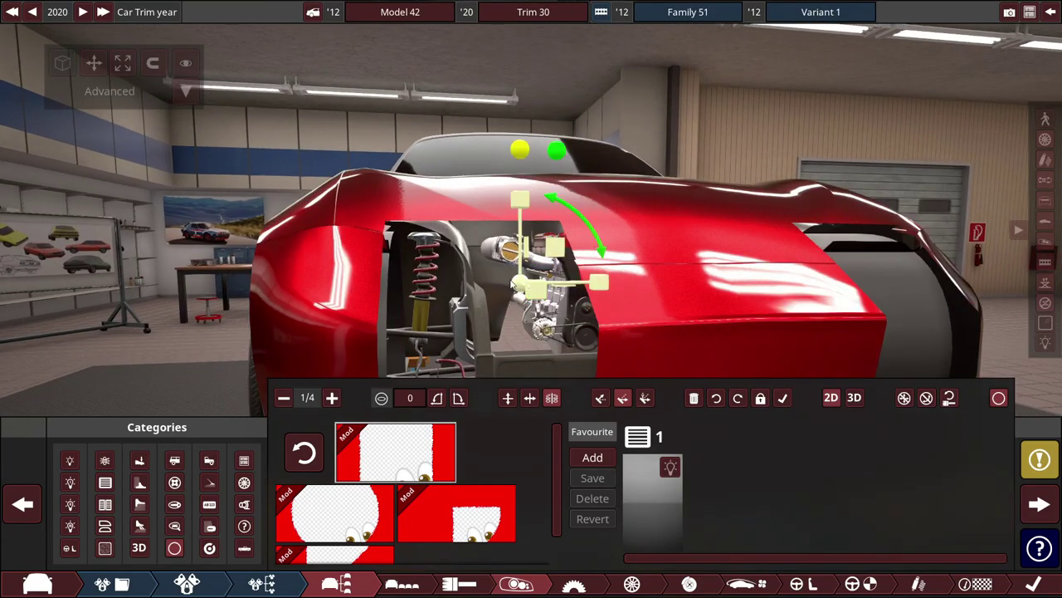
pyautogui.moveTo(513, 283); pyautogui.dragTo(445, 296)
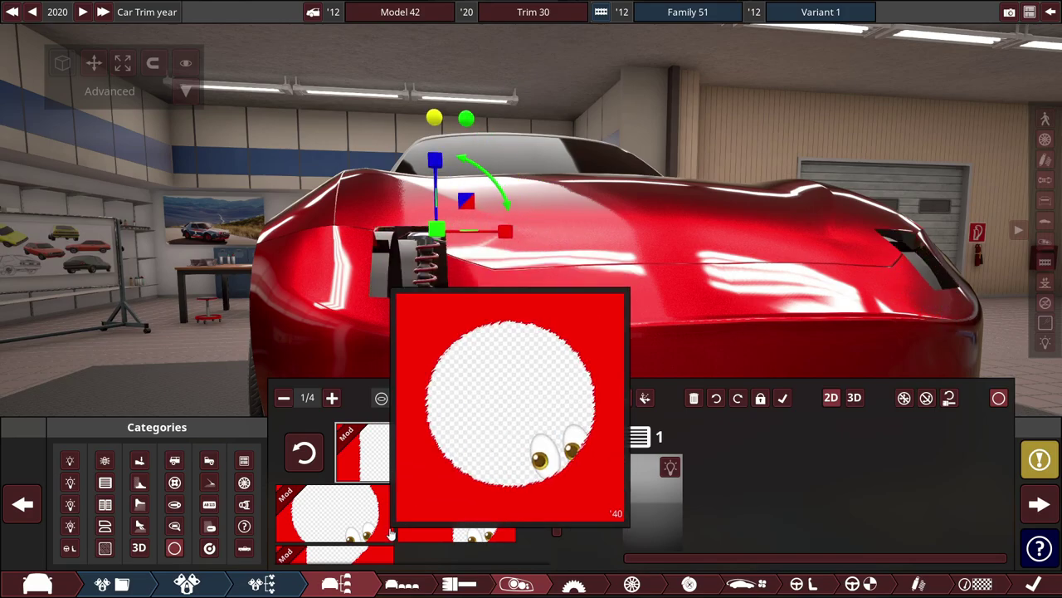
# - Change the cut-out to the round shape and position it at the outer corner of the headlight area
pyautogui.click(334, 513)
pyautogui.moveTo(494, 253); pyautogui.dragTo(501, 222)
pyautogui.moveTo(440, 288); pyautogui.dragTo(370, 253)
# - Add a second, smaller round cut-out inboard of the first, toward the centre of the nose
pyautogui.moveTo(370, 253); pyautogui.dragTo(576, 280)
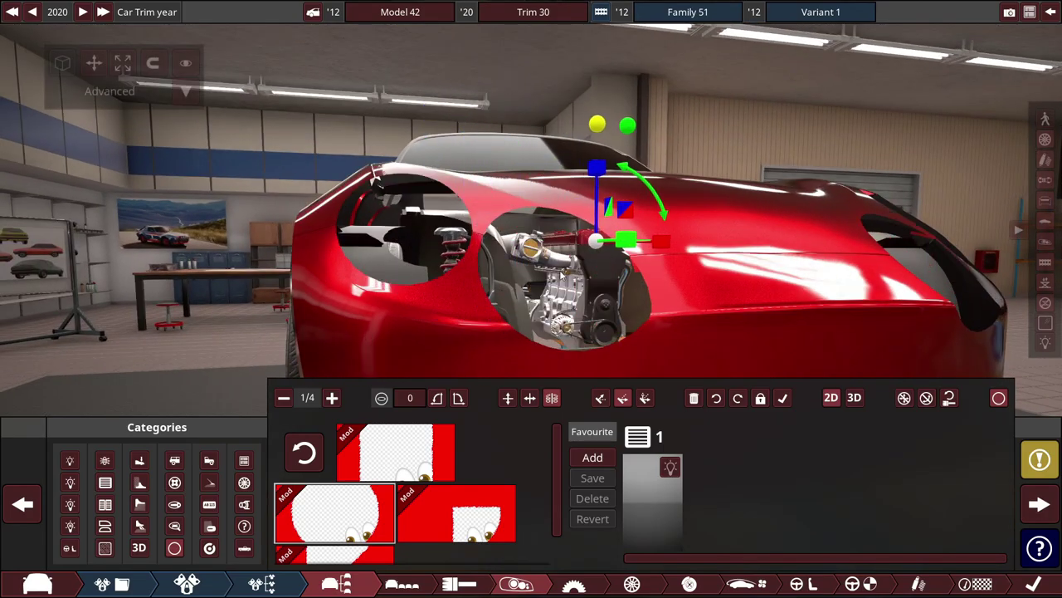
pyautogui.moveTo(596, 242); pyautogui.dragTo(470, 344)
pyautogui.scroll(-5, 610, 290)
pyautogui.scroll(-2, 562, 319)
pyautogui.click(581, 322)
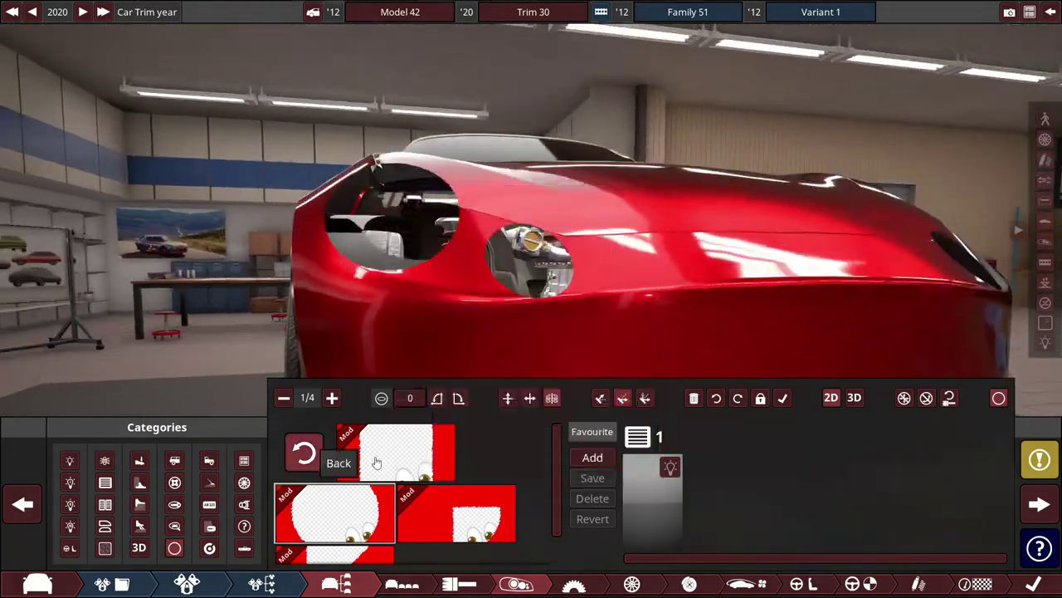
# - Add another front-projected round cut-out bridging the two headlight holes, rotate it to -11.28 and adjust its fit
pyautogui.moveTo(353, 508); pyautogui.dragTo(493, 326)
pyautogui.click(624, 399)
pyautogui.moveTo(575, 339); pyautogui.dragTo(569, 224)
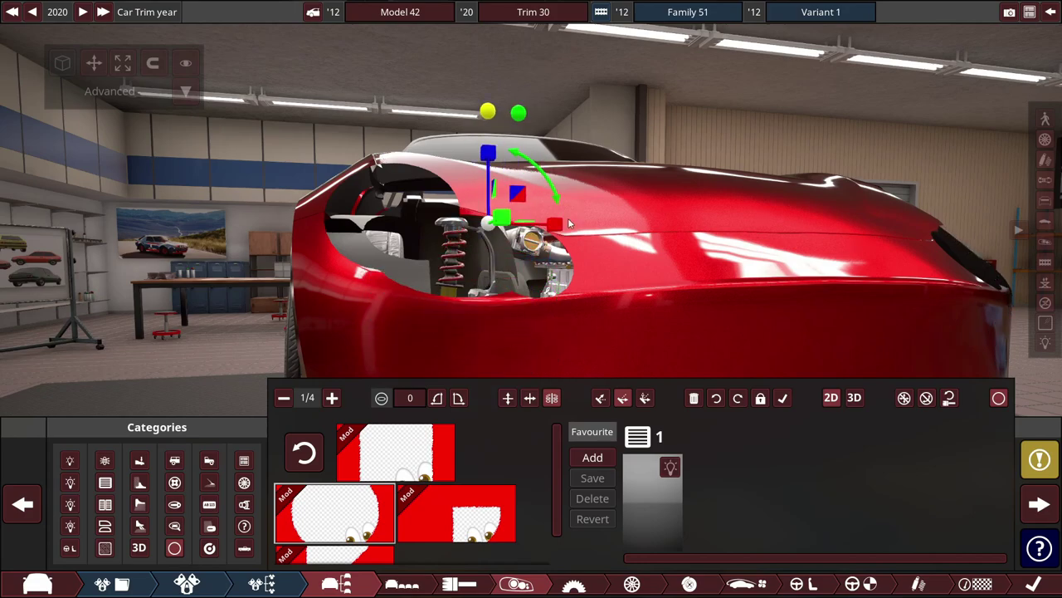
pyautogui.moveTo(537, 179); pyautogui.dragTo(542, 184)
pyautogui.moveTo(521, 198); pyautogui.dragTo(498, 211)
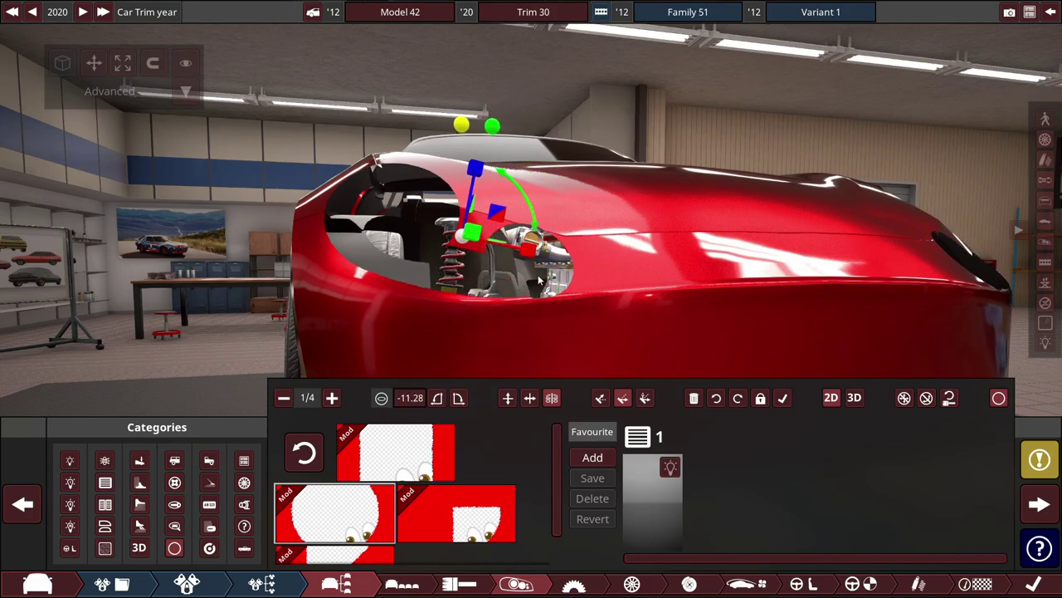
pyautogui.scroll(3, 619, 189)
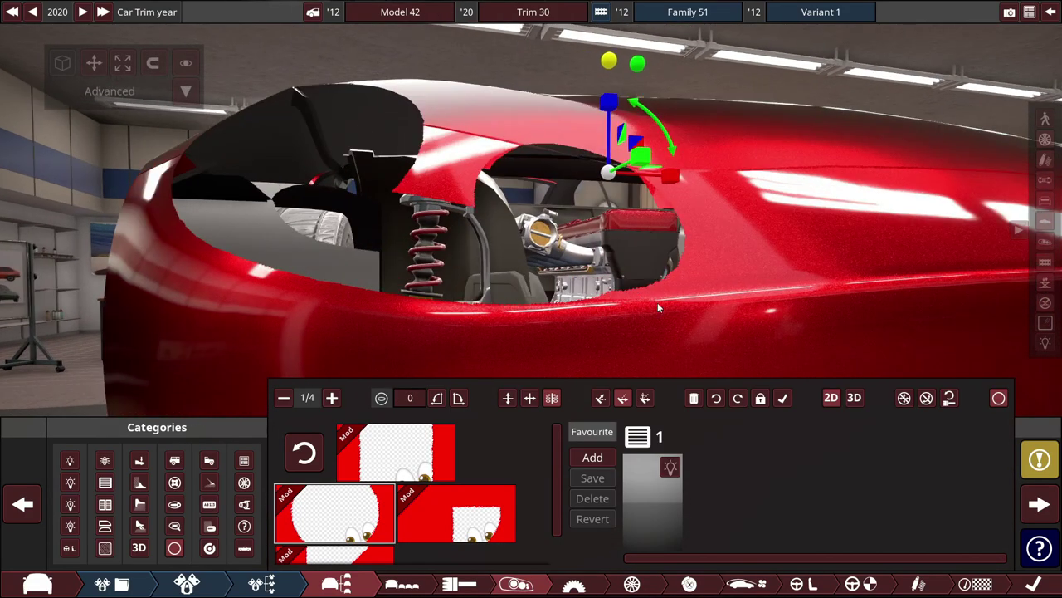
pyautogui.moveTo(670, 176); pyautogui.dragTo(683, 180)
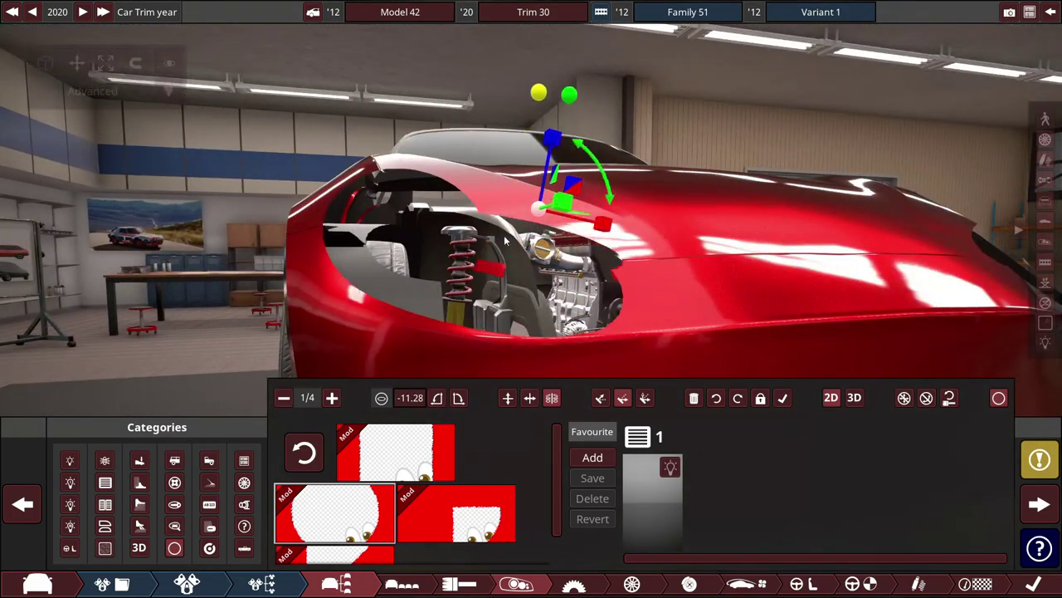
# - Use the square cut-out shape along the headlight opening's upper edge, rotate it to -31.31 and adjust its position and size
pyautogui.moveTo(541, 208); pyautogui.dragTo(540, 202)
pyautogui.moveTo(577, 135); pyautogui.dragTo(571, 140)
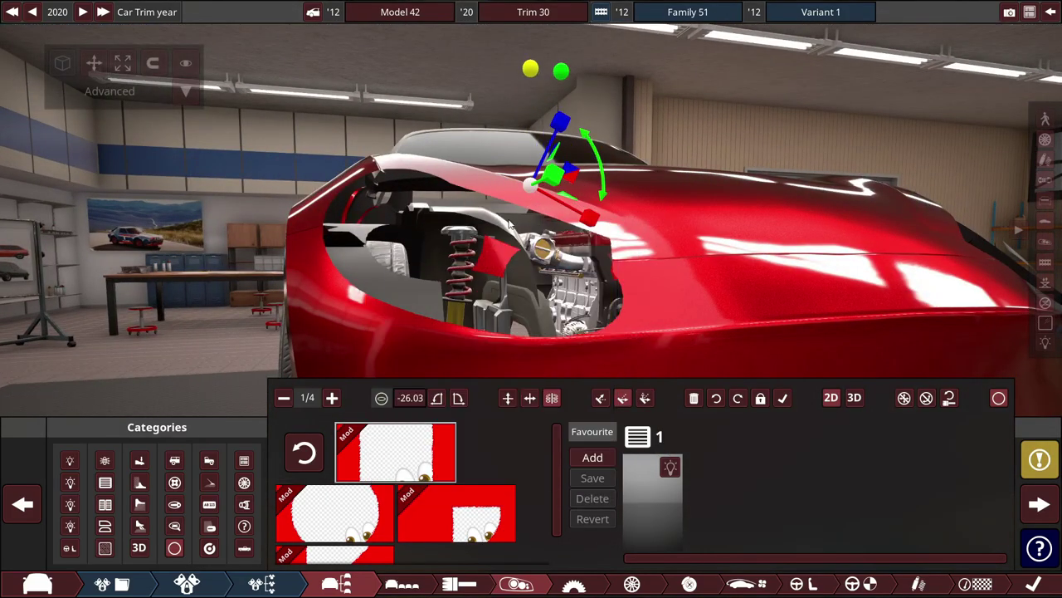
pyautogui.moveTo(531, 184); pyautogui.dragTo(518, 182)
pyautogui.moveTo(582, 147)
pyautogui.mouseDown()
pyautogui.moveTo(573, 134)
pyautogui.moveTo(584, 153)
pyautogui.mouseUp()
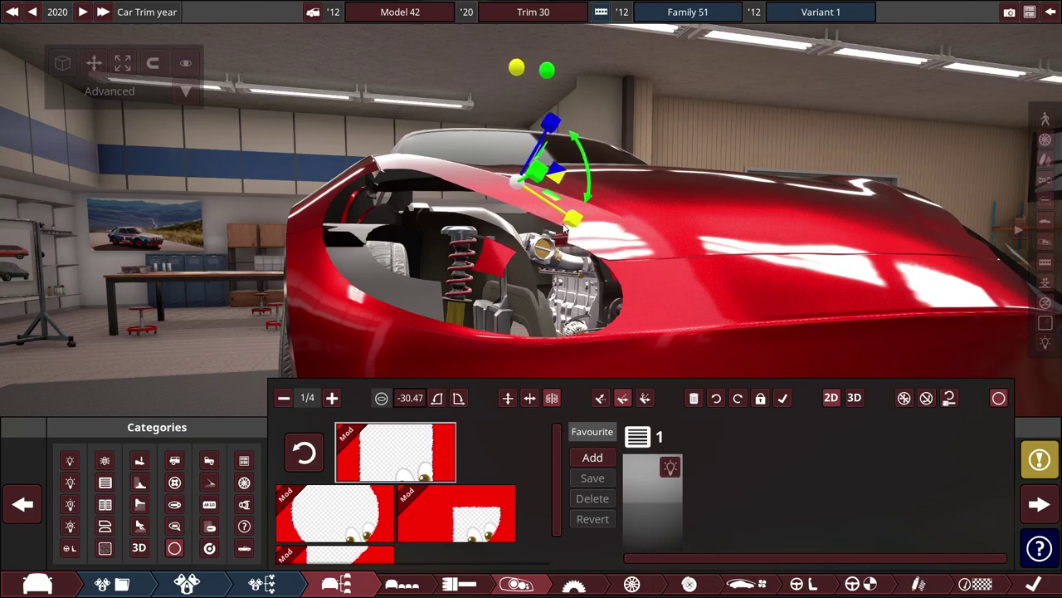
pyautogui.click(583, 243)
pyautogui.moveTo(597, 246); pyautogui.dragTo(594, 232)
pyautogui.click(533, 223)
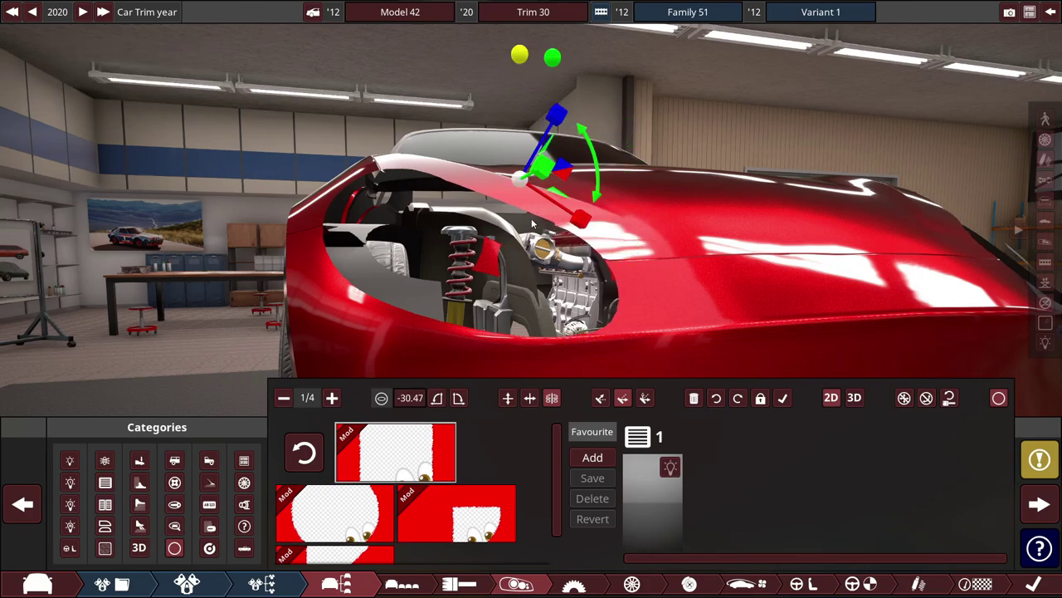
pyautogui.moveTo(594, 193); pyautogui.dragTo(603, 188)
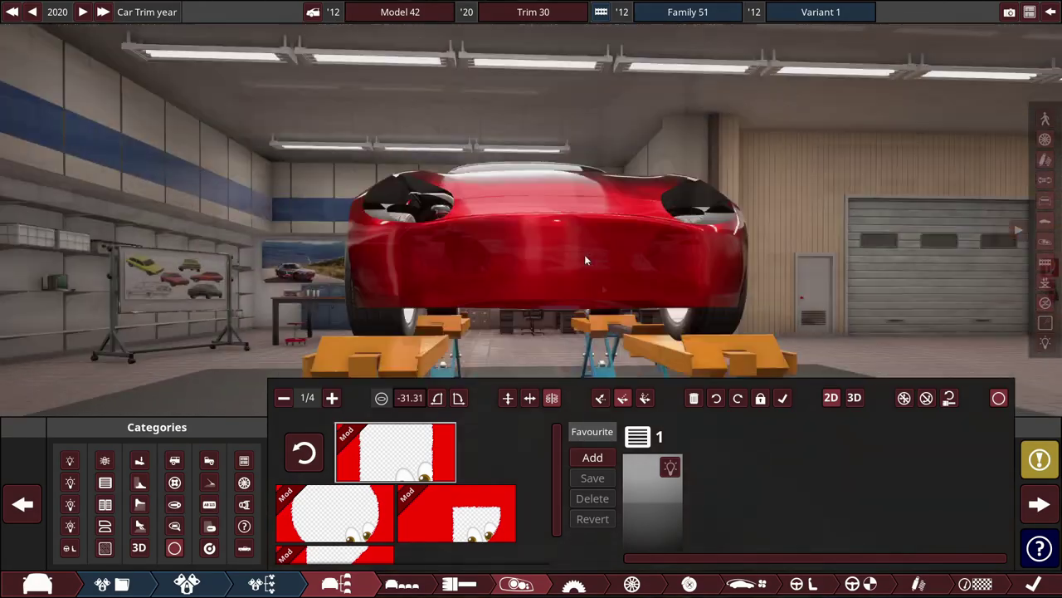
# - Add a square cut-out to the middle of the front bumper, set it to front projection and stretch it sideways
pyautogui.moveTo(584, 254)
pyautogui.mouseDown()
pyautogui.moveTo(588, 269)
pyautogui.moveTo(513, 294)
pyautogui.moveTo(588, 270)
pyautogui.mouseUp()
pyautogui.scroll(2, 548, 277)
pyautogui.click(455, 449)
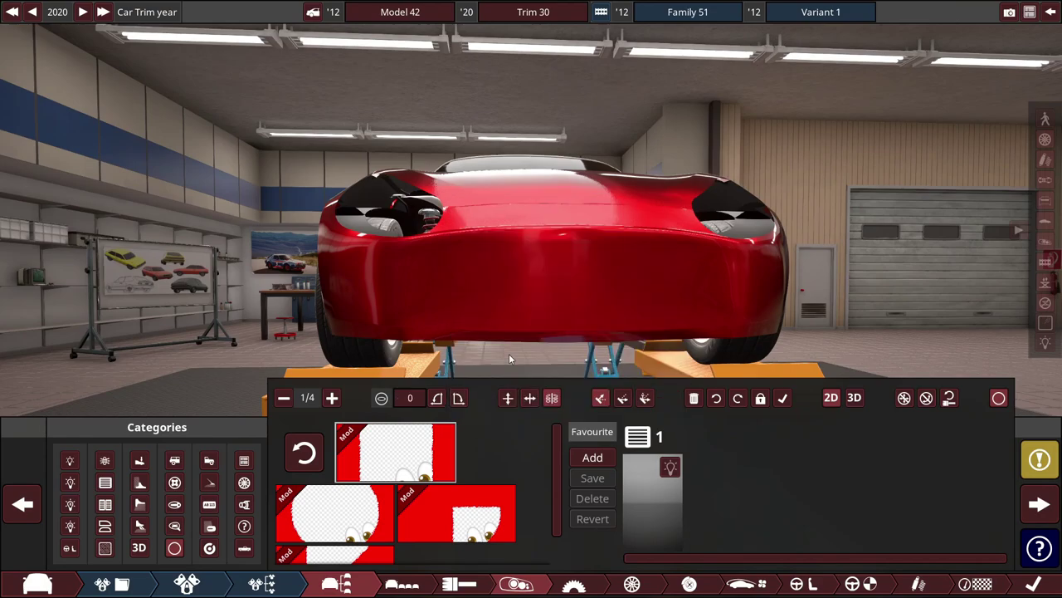
pyautogui.click(624, 396)
pyautogui.moveTo(560, 258); pyautogui.dragTo(609, 249)
pyautogui.click(153, 63)
pyautogui.moveTo(676, 248); pyautogui.dragTo(728, 266)
pyautogui.moveTo(547, 291); pyautogui.dragTo(544, 269)
# - Shape the bumper cut-outs into one wide grille opening spanning the front of the car
pyautogui.click(366, 500)
pyautogui.moveTo(696, 230); pyautogui.dragTo(710, 224)
pyautogui.moveTo(490, 291)
pyautogui.mouseDown()
pyautogui.moveTo(575, 290)
pyautogui.moveTo(508, 297)
pyautogui.mouseUp()
pyautogui.moveTo(523, 321); pyautogui.dragTo(530, 297)
pyautogui.moveTo(652, 163); pyautogui.dragTo(653, 142)
pyautogui.moveTo(591, 305); pyautogui.dragTo(568, 312)
pyautogui.click(569, 312)
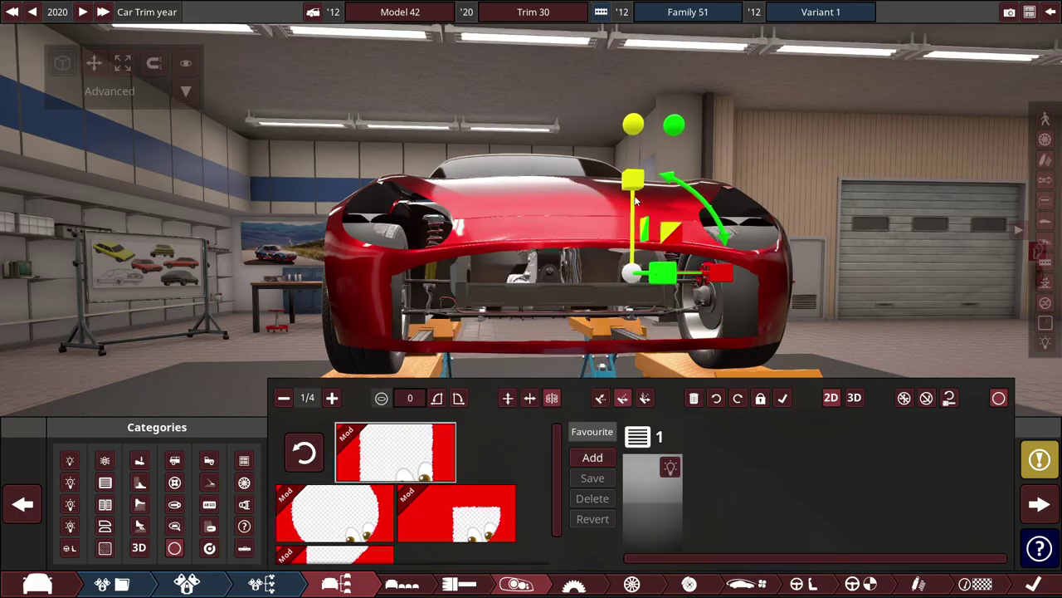
# - Add a front-projected square cut-out as a tall side vent at the outer corner of the bumper
pyautogui.scroll(-5, 762, 286)
pyautogui.moveTo(762, 286); pyautogui.dragTo(342, 577)
pyautogui.scroll(5, 761, 256)
pyautogui.click(601, 397)
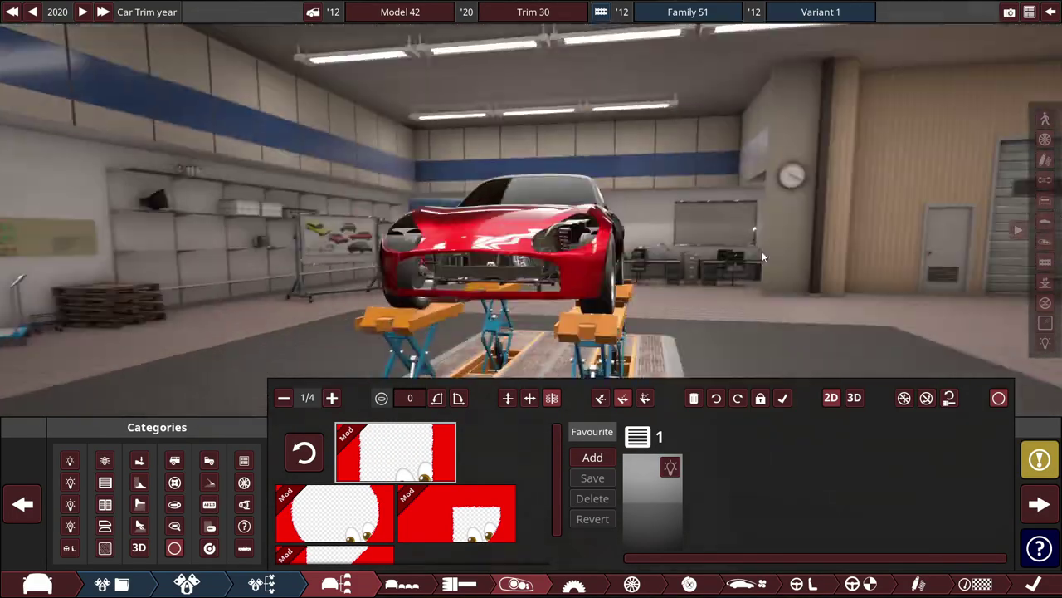
pyautogui.click(623, 398)
pyautogui.moveTo(537, 252); pyautogui.dragTo(524, 283)
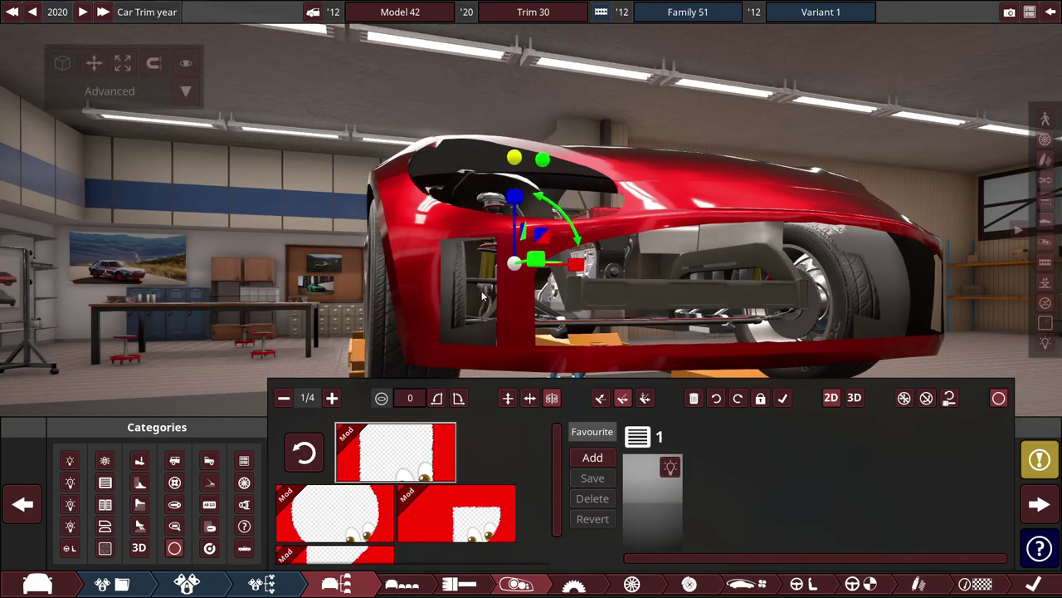
# - Add a triangular cut-out above the side vent and fit it to slant the vent's upper edge
pyautogui.click(481, 290)
pyautogui.click(529, 398)
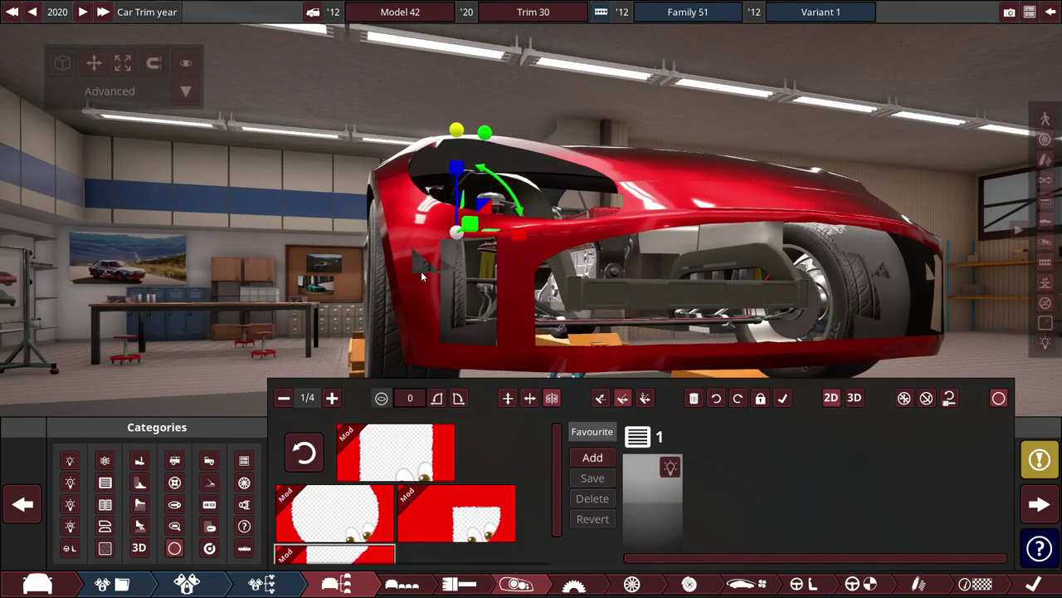
pyautogui.scroll(3, 497, 158)
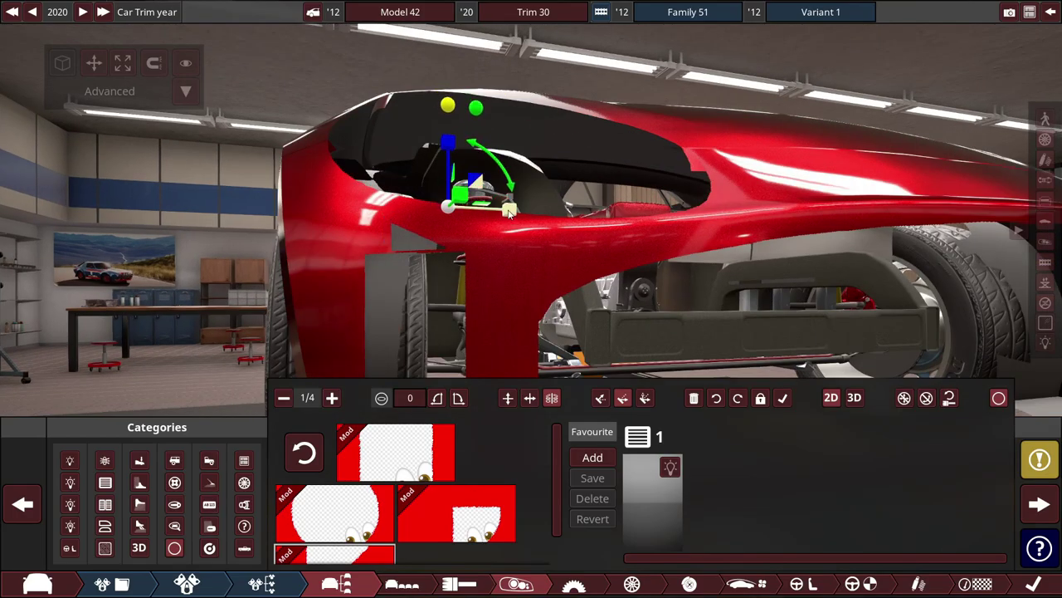
pyautogui.scroll(-5, 510, 228)
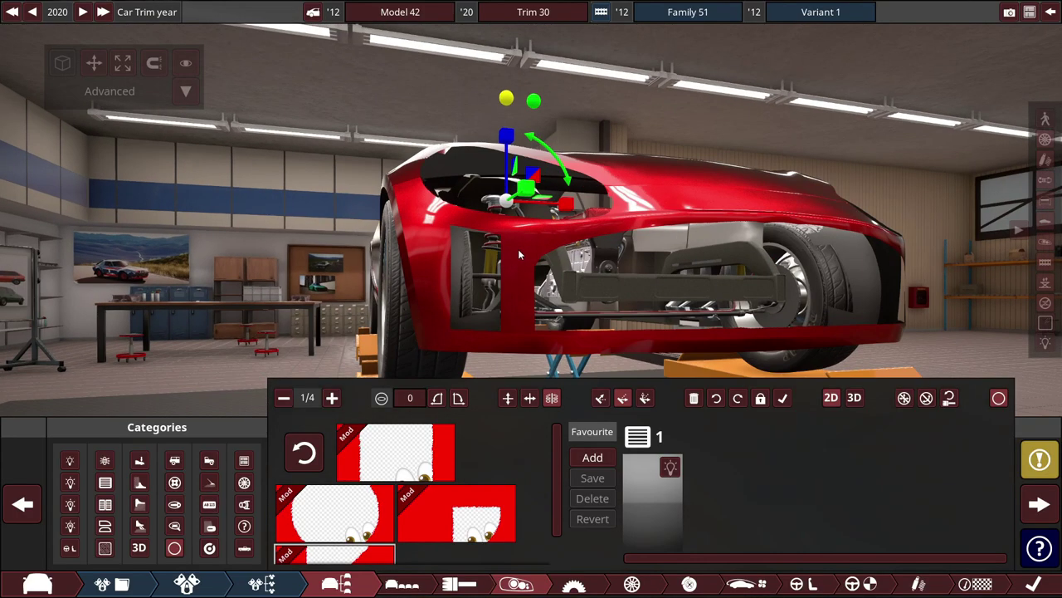
pyautogui.moveTo(518, 251); pyautogui.dragTo(504, 256)
pyautogui.scroll(5, 503, 252)
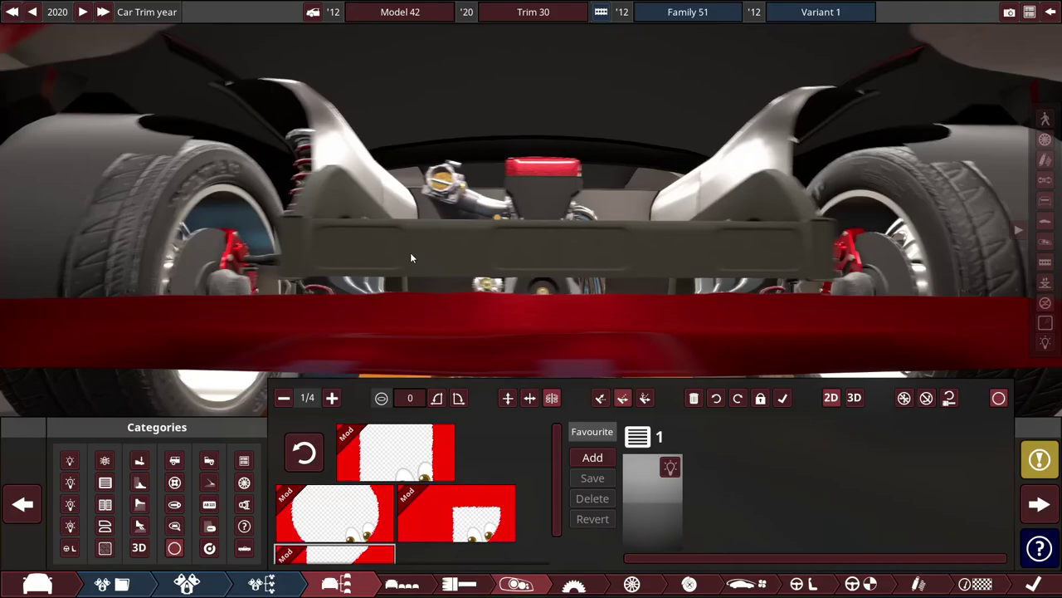
pyautogui.scroll(-5, 409, 254)
pyautogui.moveTo(412, 256); pyautogui.dragTo(429, 155)
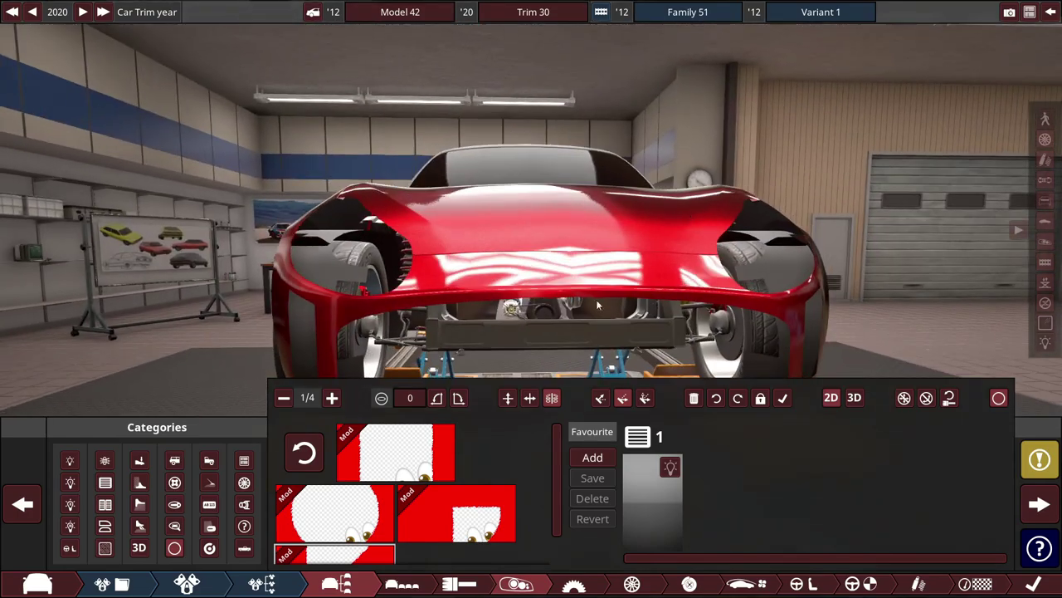
# - Pick the hexagonal mesh from the modded grille fixture family and place it in the middle of the grille opening
pyautogui.click(174, 548)
pyautogui.moveTo(421, 518)
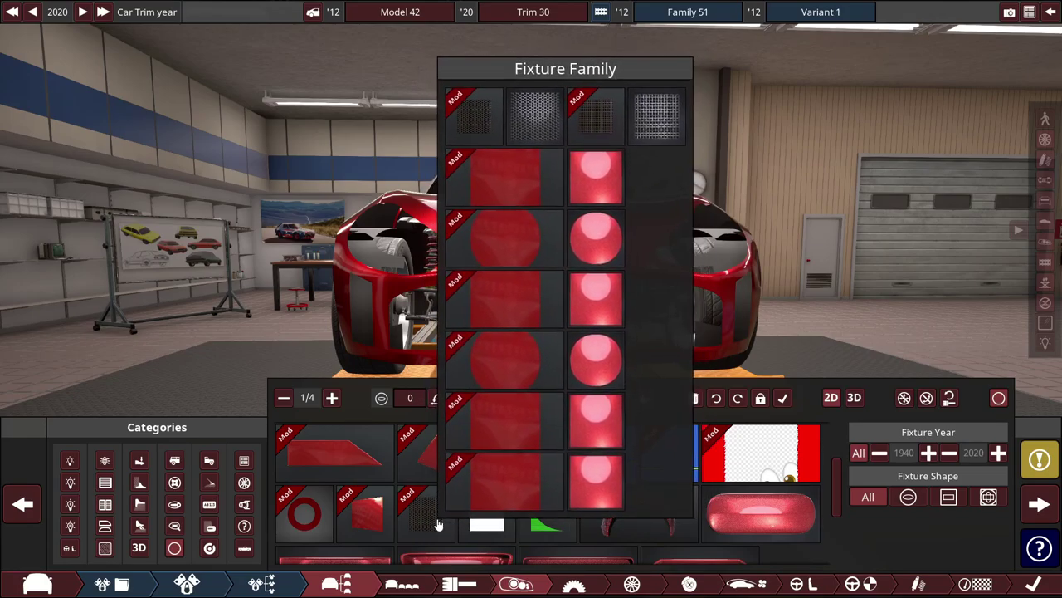
pyautogui.click(557, 216)
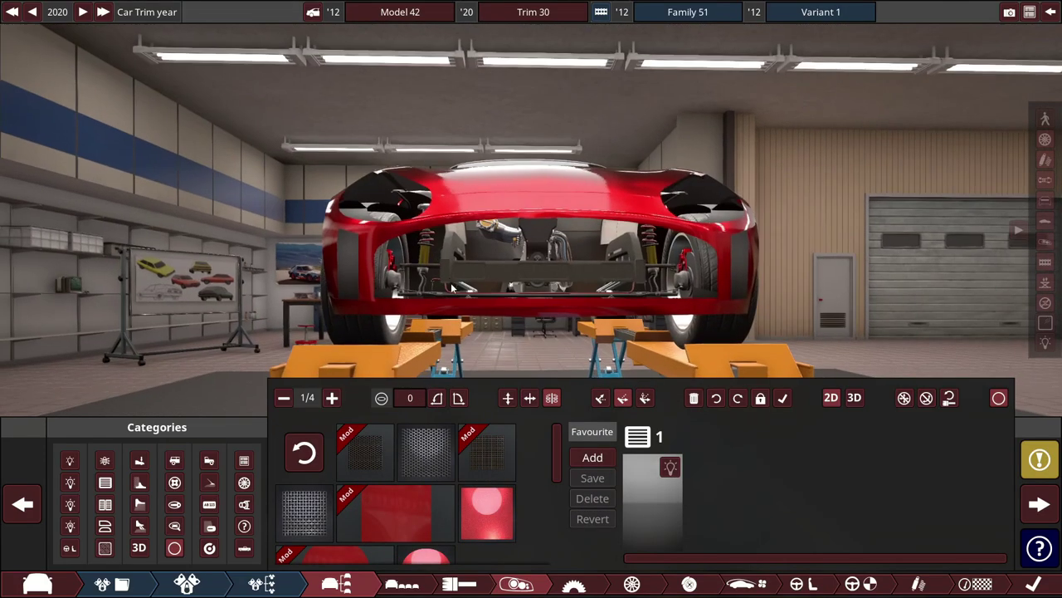
pyautogui.moveTo(378, 455)
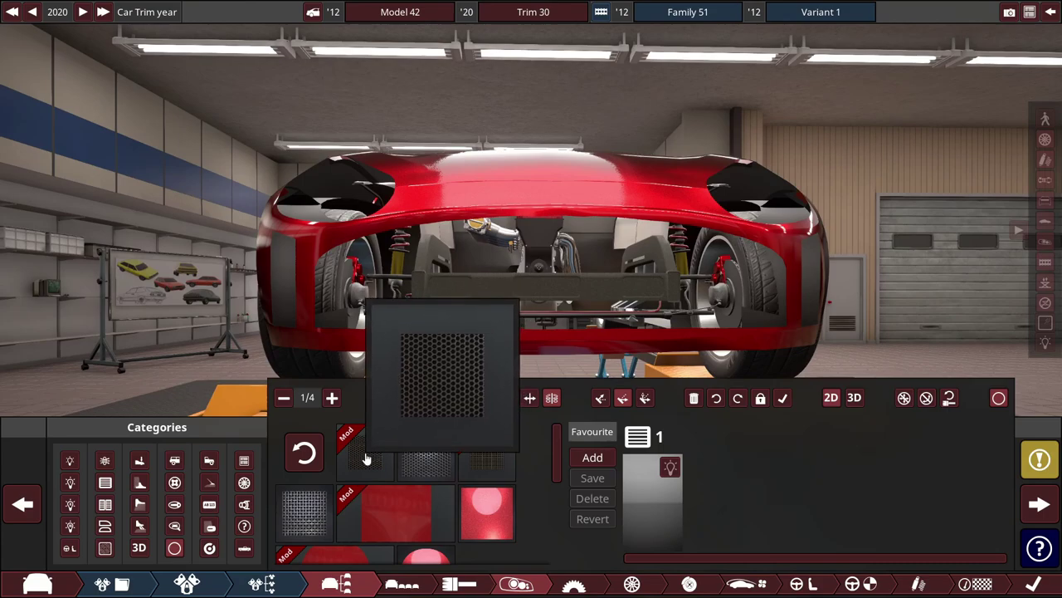
pyautogui.moveTo(473, 451)
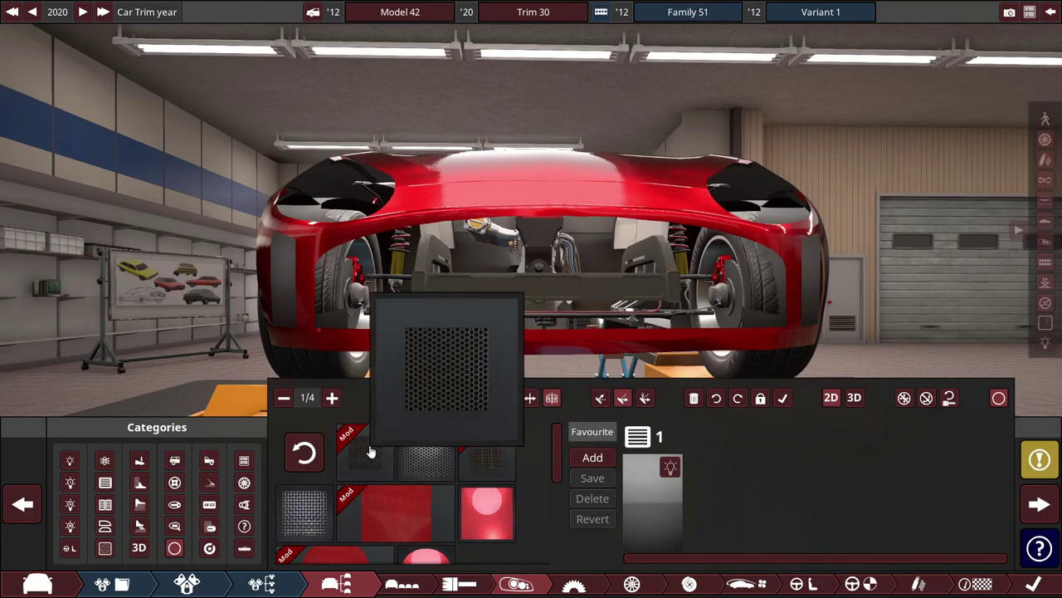
pyautogui.click(425, 452)
pyautogui.moveTo(594, 298); pyautogui.dragTo(555, 285)
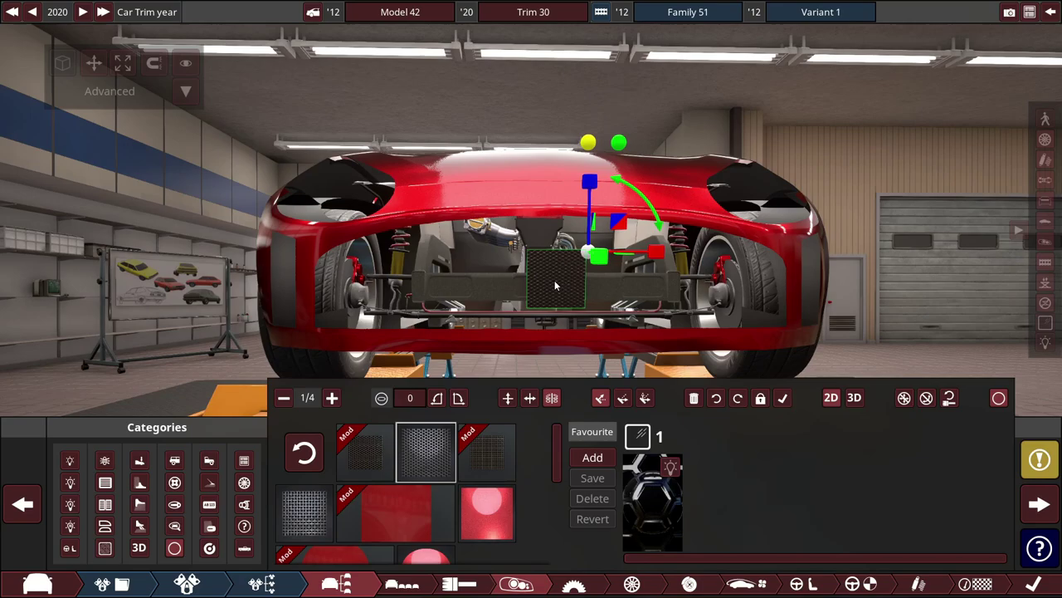
pyautogui.click(555, 282)
# - Try to select the mesh directly on the car within the grille opening
pyautogui.click(869, 172)
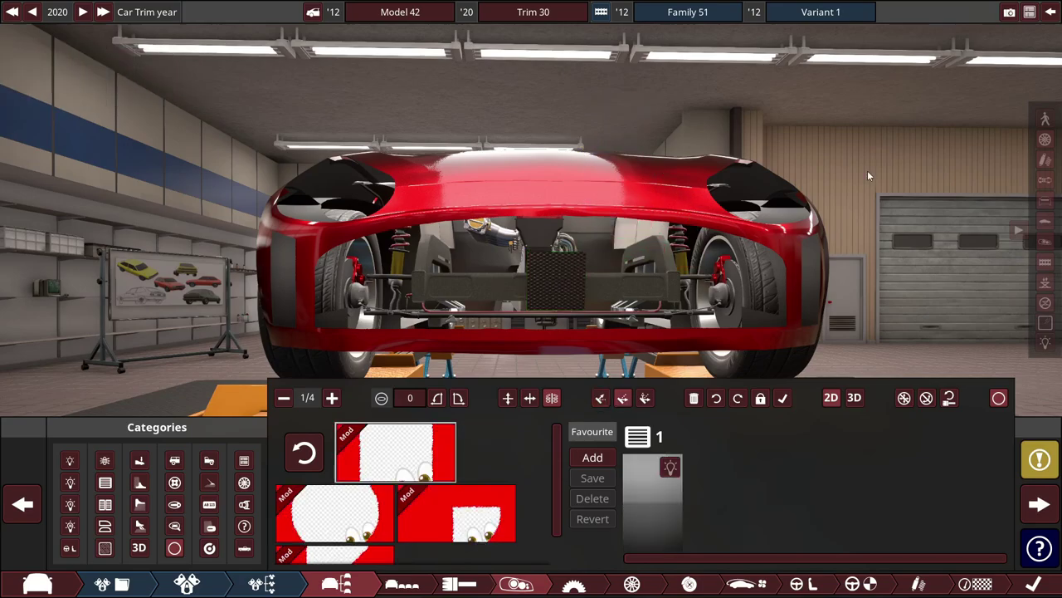
pyautogui.scroll(3, 560, 278)
pyautogui.click(566, 283)
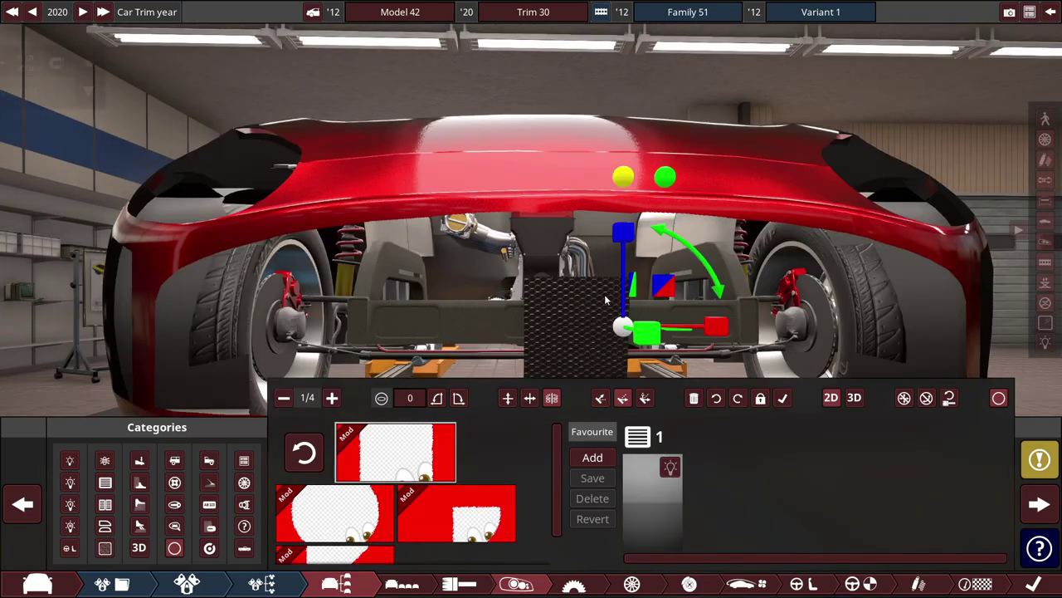
pyautogui.scroll(-4, 855, 214)
pyautogui.click(907, 191)
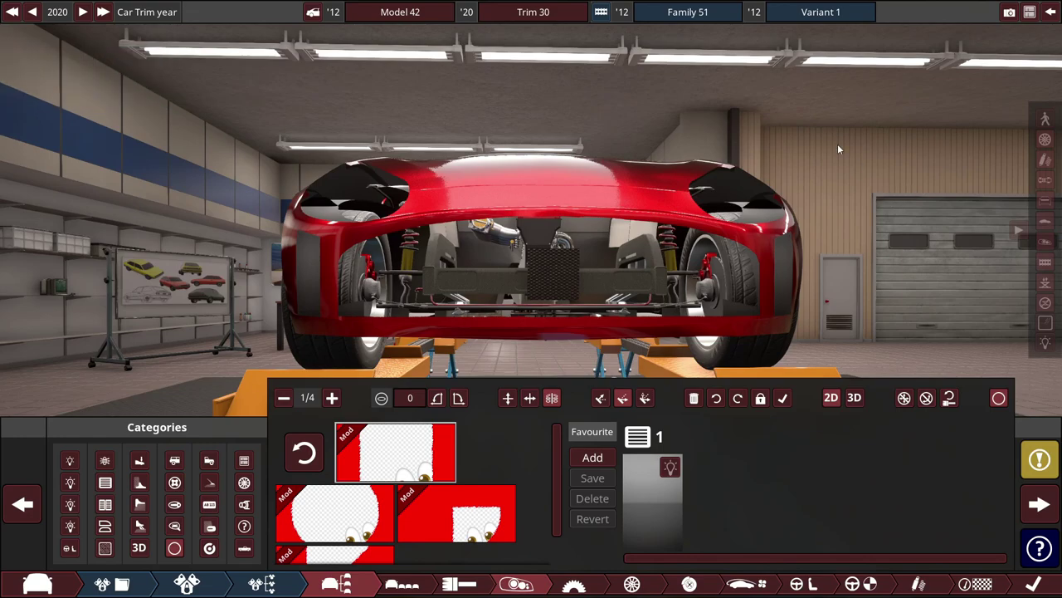
# - Cycle the selection forward and backward through the fixtures placed on the car
pyautogui.press('ctrl+super+o')
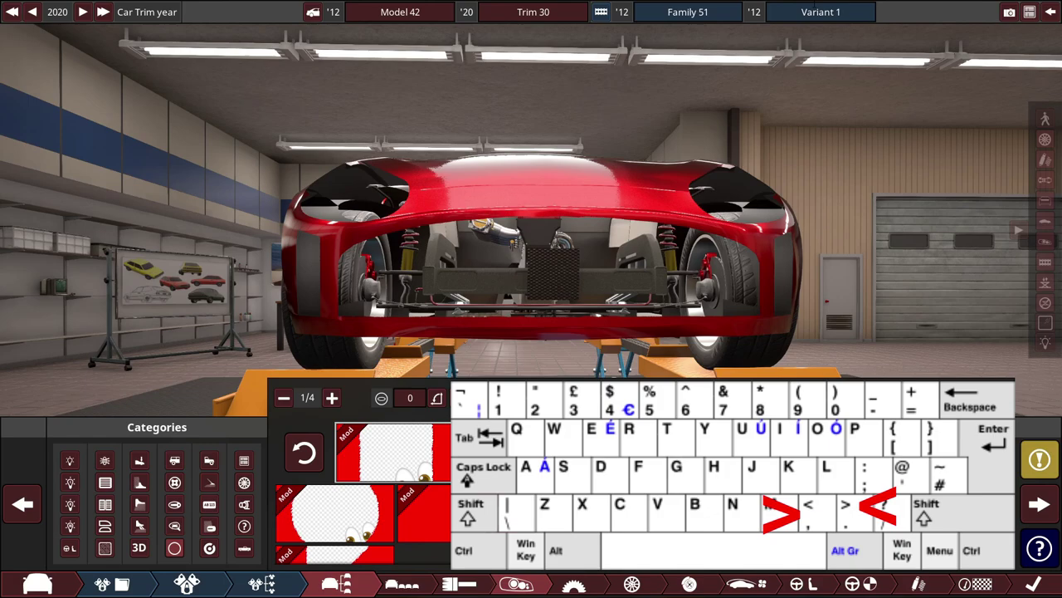
pyautogui.press('.')
pyautogui.press('.')
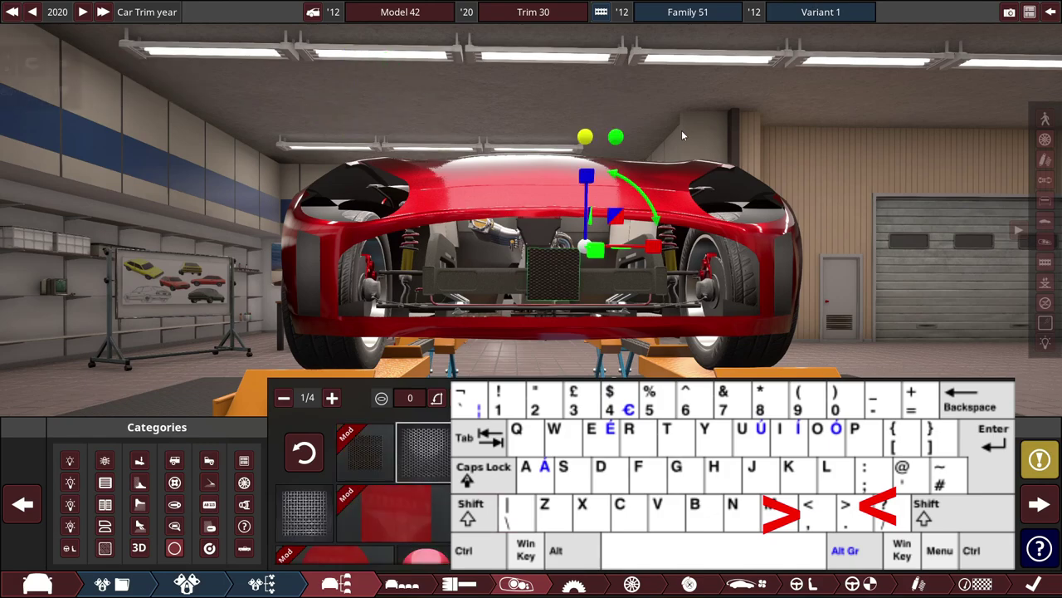
pyautogui.press('.')
pyautogui.press('.')
pyautogui.press('.')
pyautogui.press(',')
pyautogui.press(',')
pyautogui.press(',')
pyautogui.press(',')
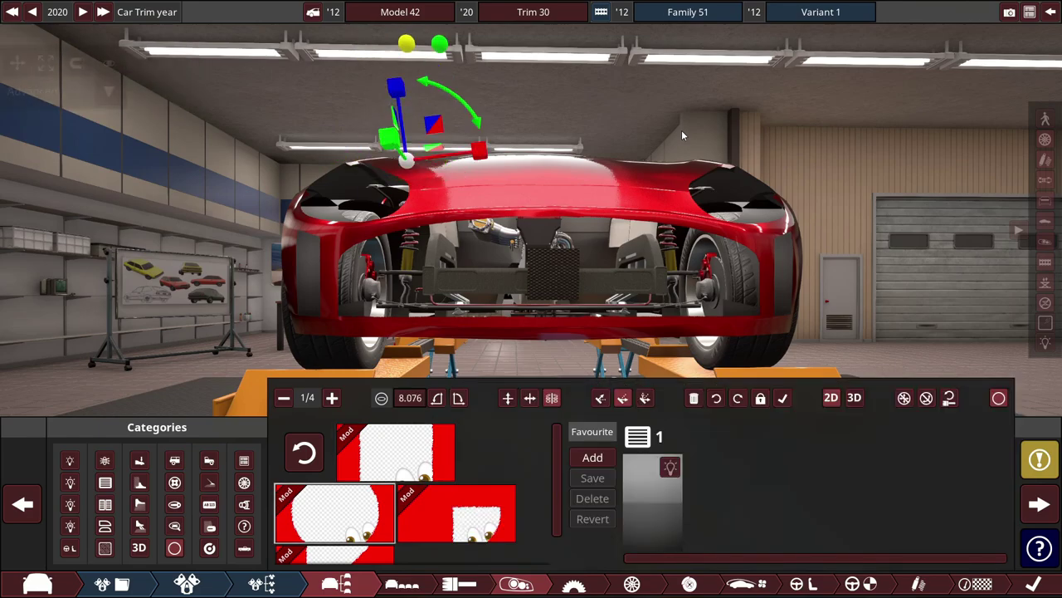
# - Select the hexagonal mesh and move it within the grille opening
pyautogui.scroll(2, 625, 227)
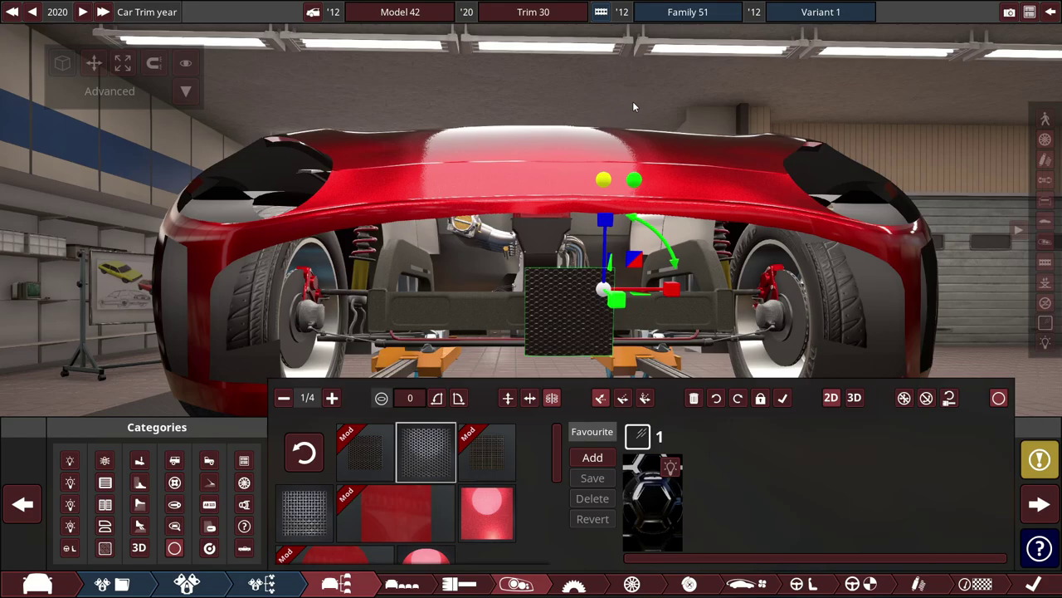
pyautogui.scroll(-2, 665, 306)
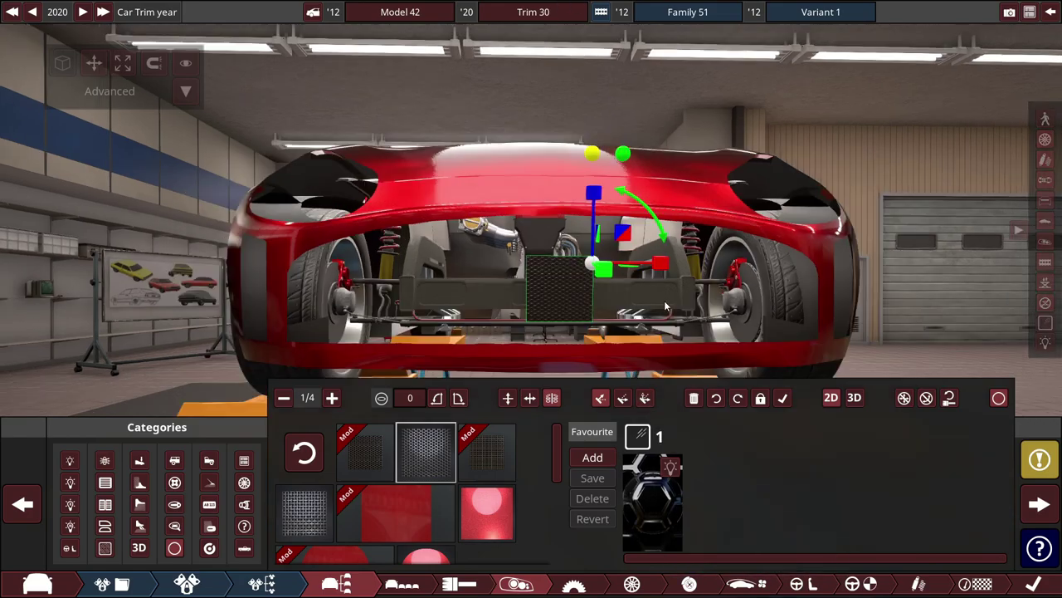
pyautogui.scroll(2, 664, 308)
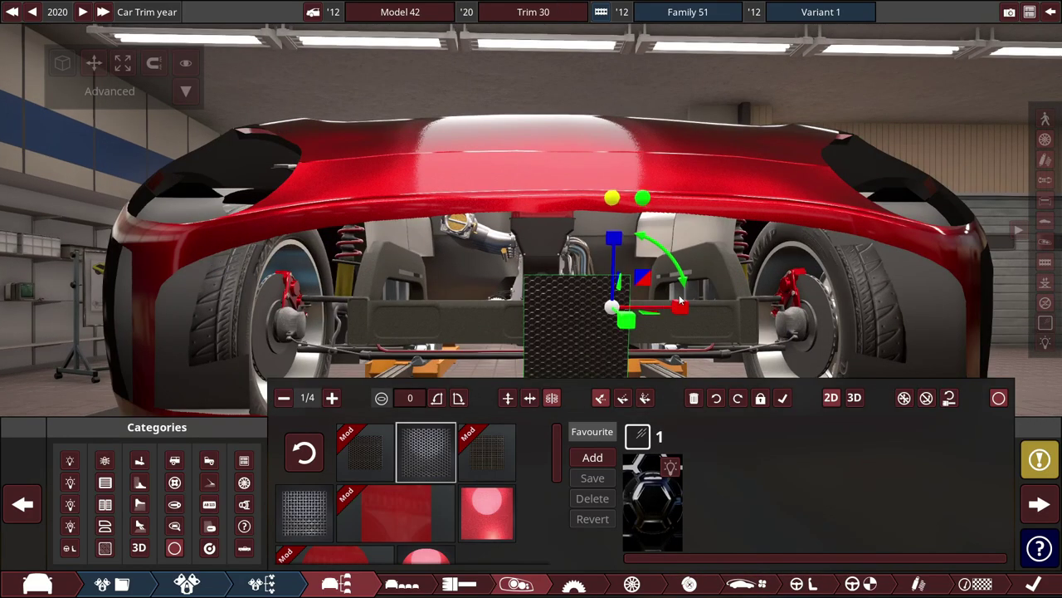
pyautogui.scroll(-2, 679, 298)
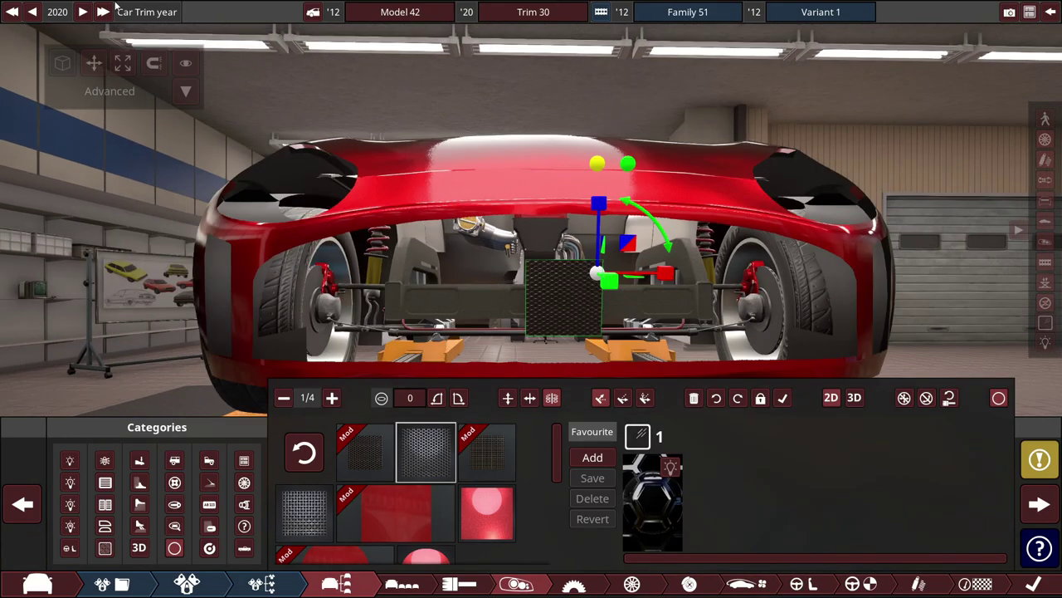
pyautogui.click(95, 64)
pyautogui.scroll(-1, 580, 239)
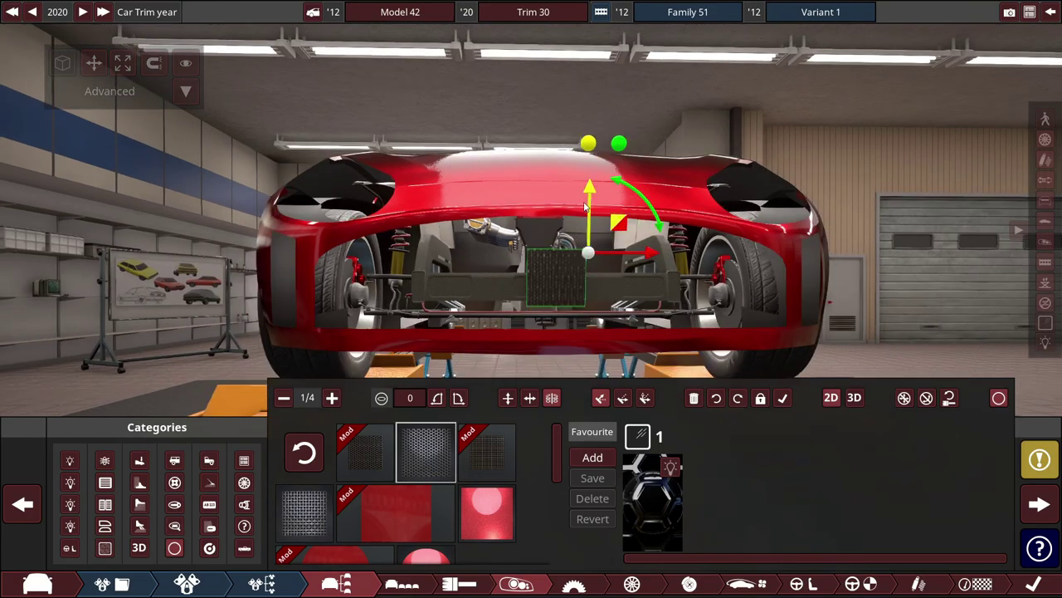
pyautogui.moveTo(585, 206); pyautogui.dragTo(626, 188)
pyautogui.scroll(2, 628, 193)
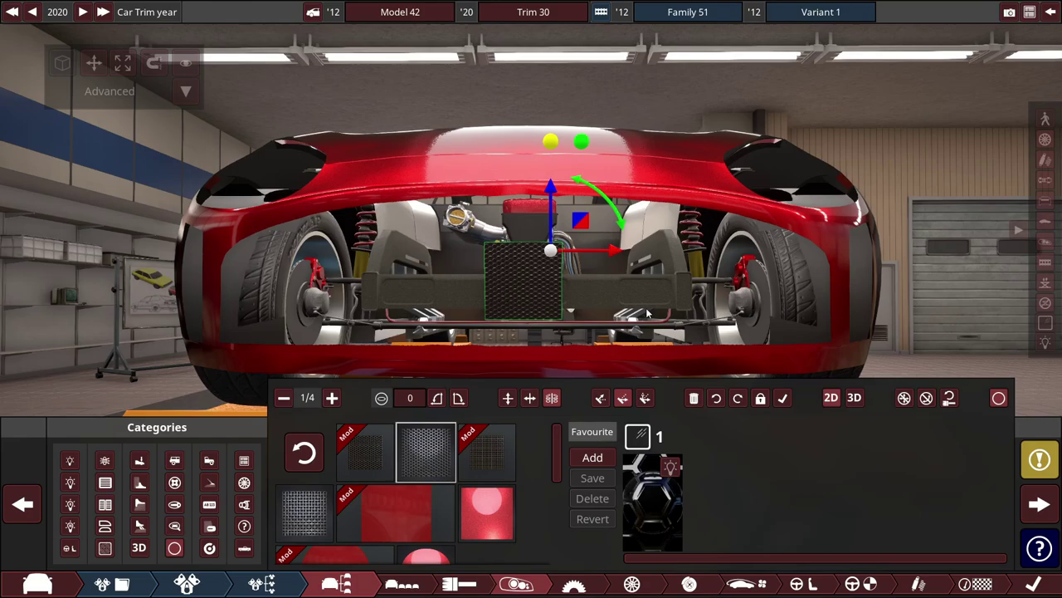
# - Set the mesh to front projection and scale it up to fill the grille opening and both side vents
pyautogui.click(124, 65)
pyautogui.moveTo(915, 178); pyautogui.dragTo(679, 198)
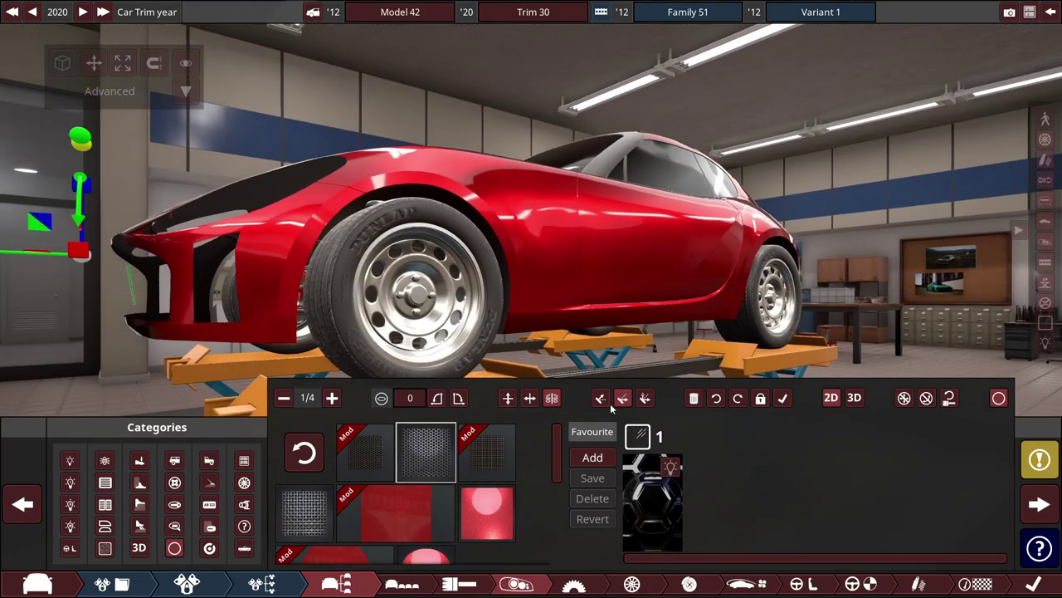
pyautogui.moveTo(604, 370); pyautogui.dragTo(864, 349)
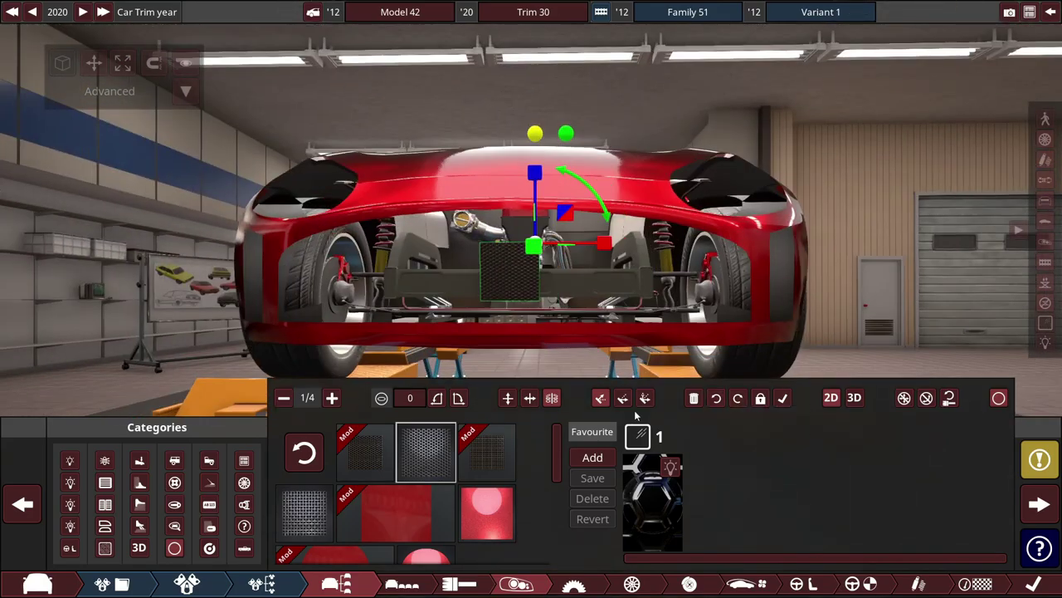
pyautogui.click(621, 404)
pyautogui.moveTo(583, 241); pyautogui.dragTo(521, 137)
pyautogui.moveTo(531, 143); pyautogui.dragTo(561, 217)
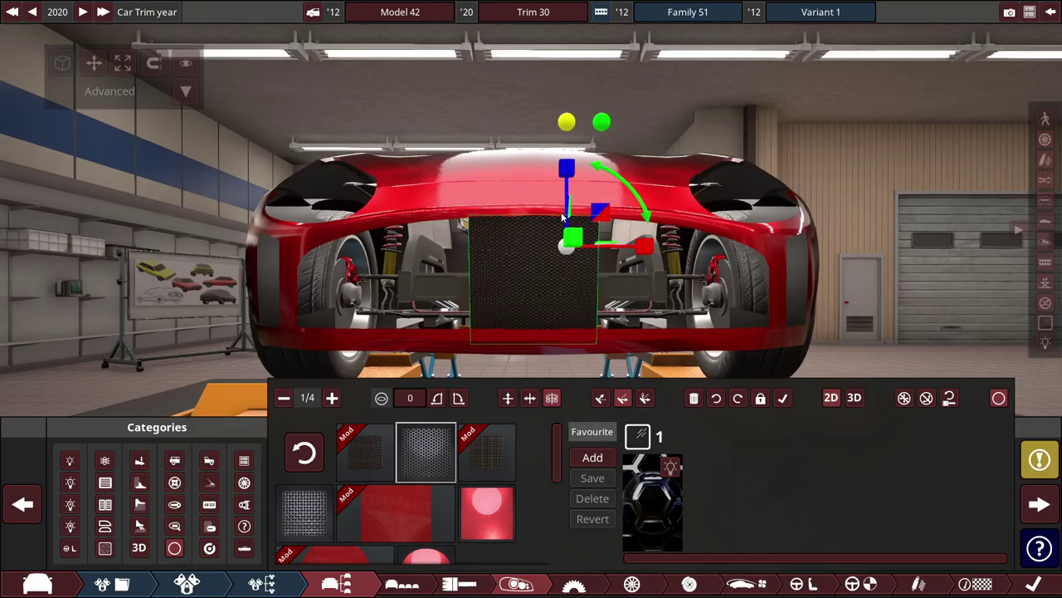
pyautogui.moveTo(652, 248); pyautogui.dragTo(1044, 271)
# - Inspect the mesh showing through the headlight opening and cycle through the overlapping cutout fixtures there
pyautogui.scroll(-3, 830, 270)
pyautogui.moveTo(556, 241); pyautogui.dragTo(802, 257)
pyautogui.scroll(3, 718, 210)
pyautogui.scroll(3, 854, 203)
pyautogui.scroll(-3, 854, 205)
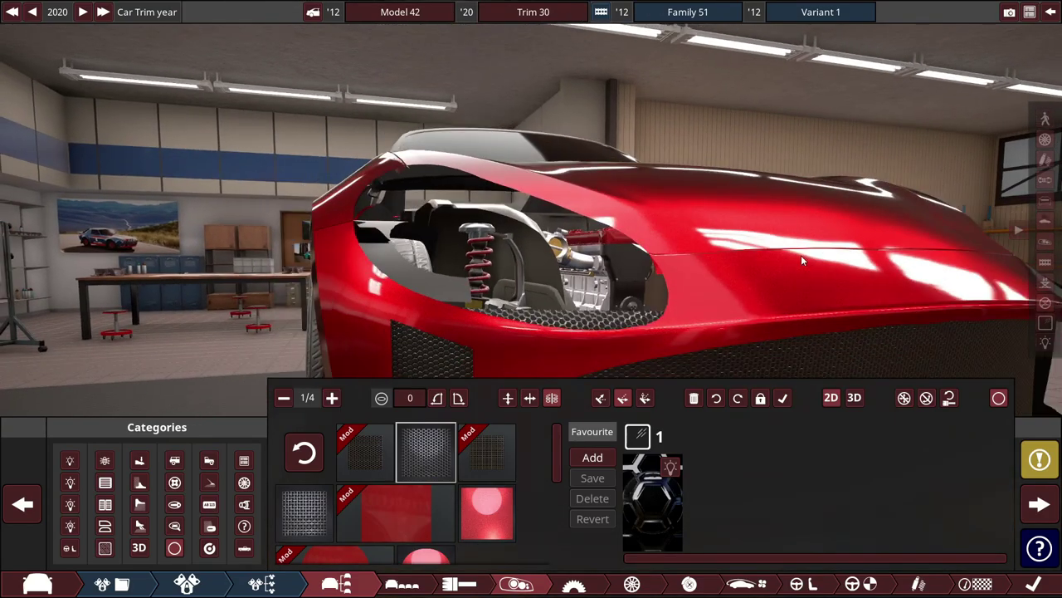
pyautogui.click(654, 313)
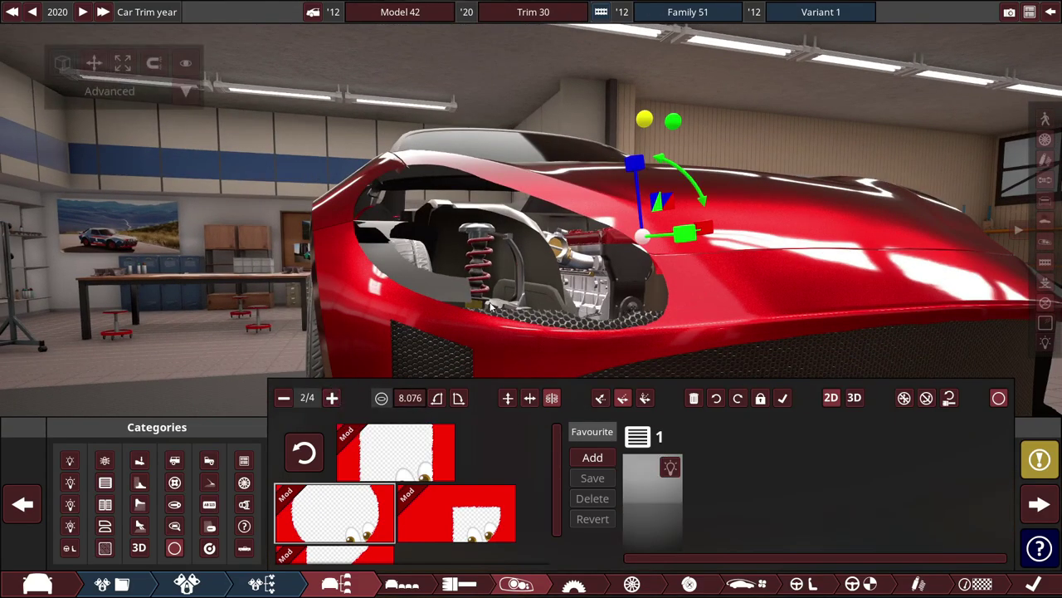
pyautogui.click(541, 322)
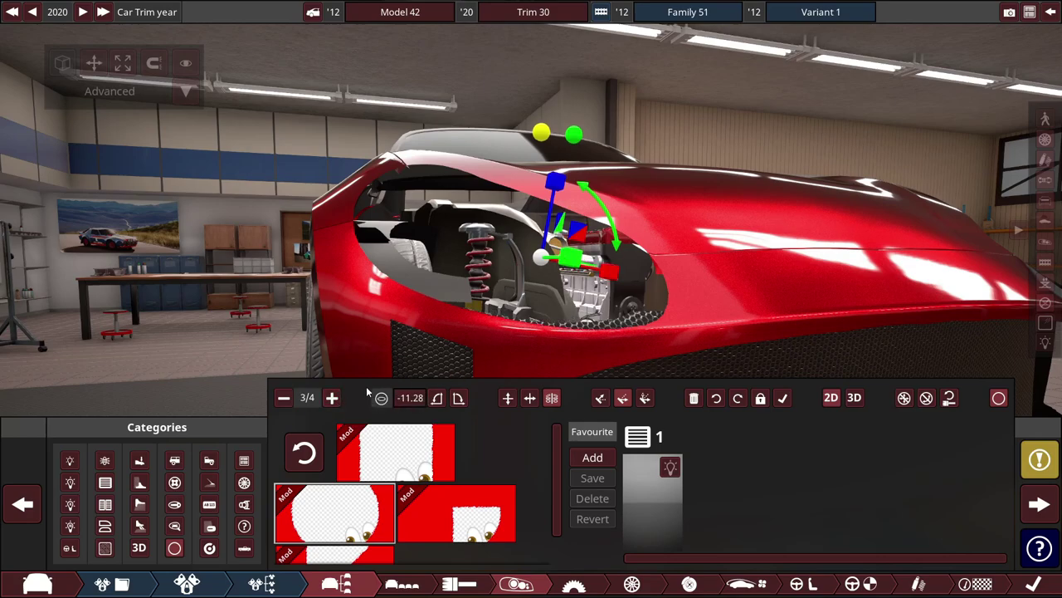
pyautogui.click(331, 398)
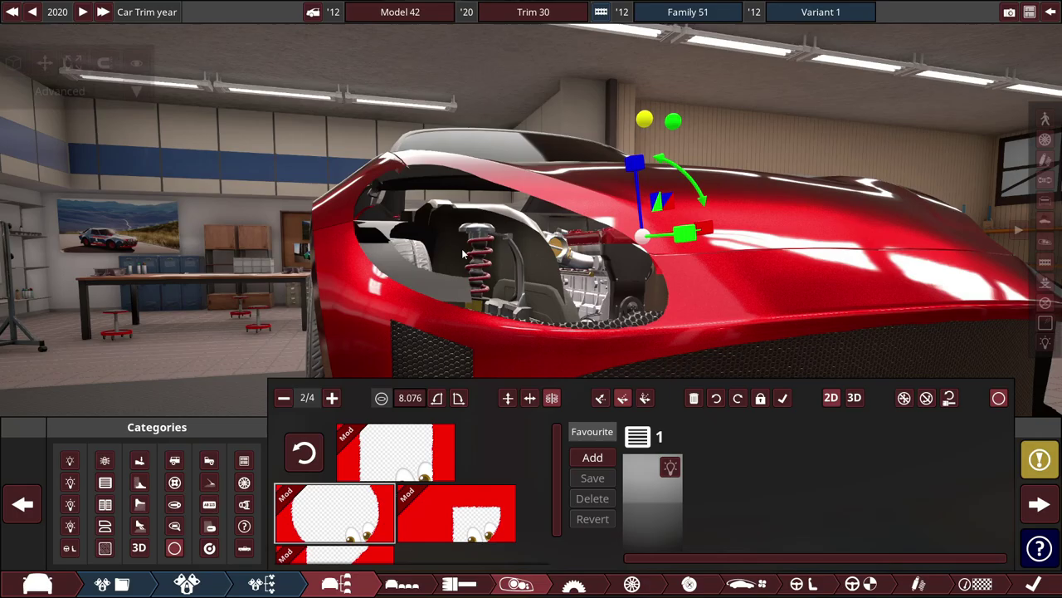
pyautogui.click(331, 398)
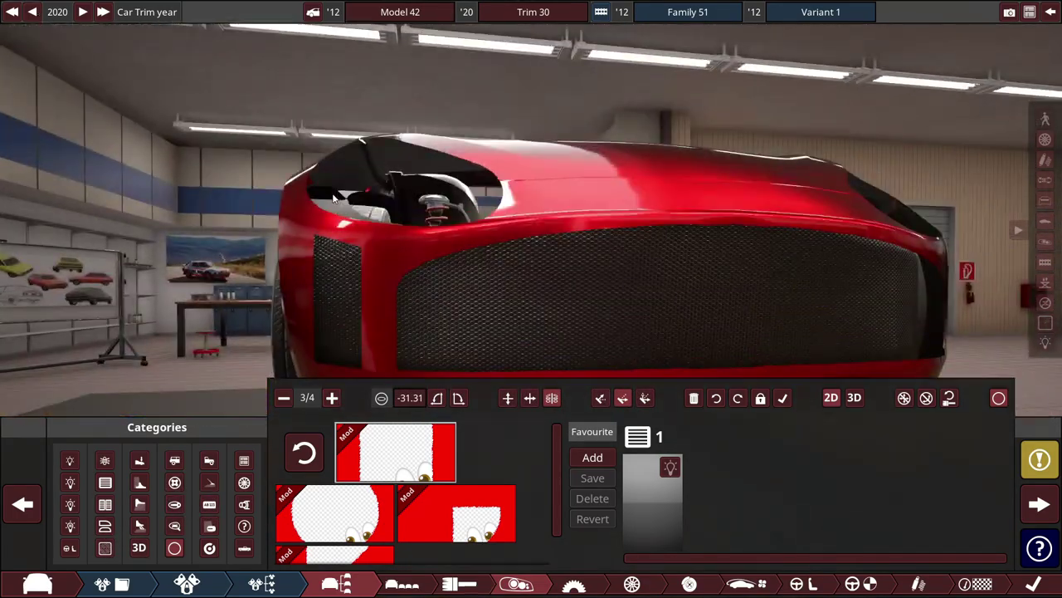
pyautogui.scroll(-5, 554, 254)
pyautogui.moveTo(552, 254); pyautogui.dragTo(448, 287)
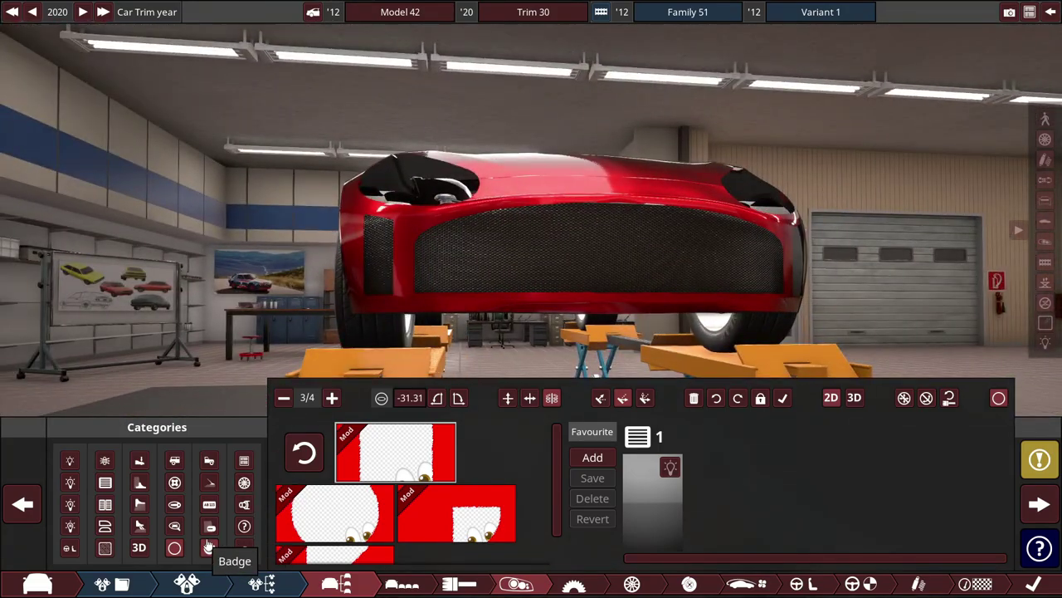
# - Pick a curved body-coloured panel from the modded 3D fixtures and place it at the middle of the grille's lower edge
pyautogui.click(174, 548)
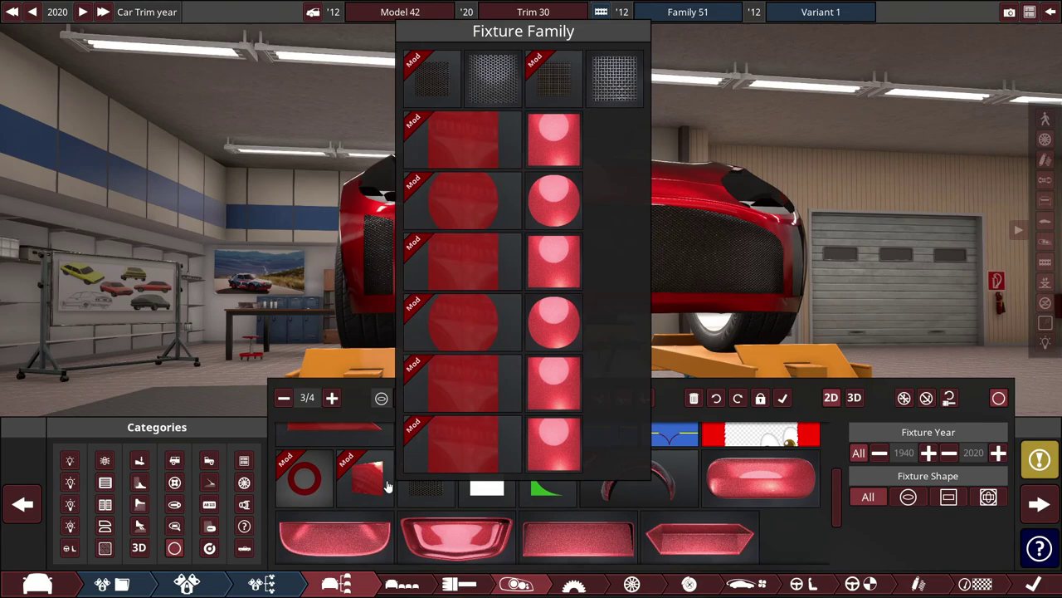
pyautogui.moveTo(374, 483)
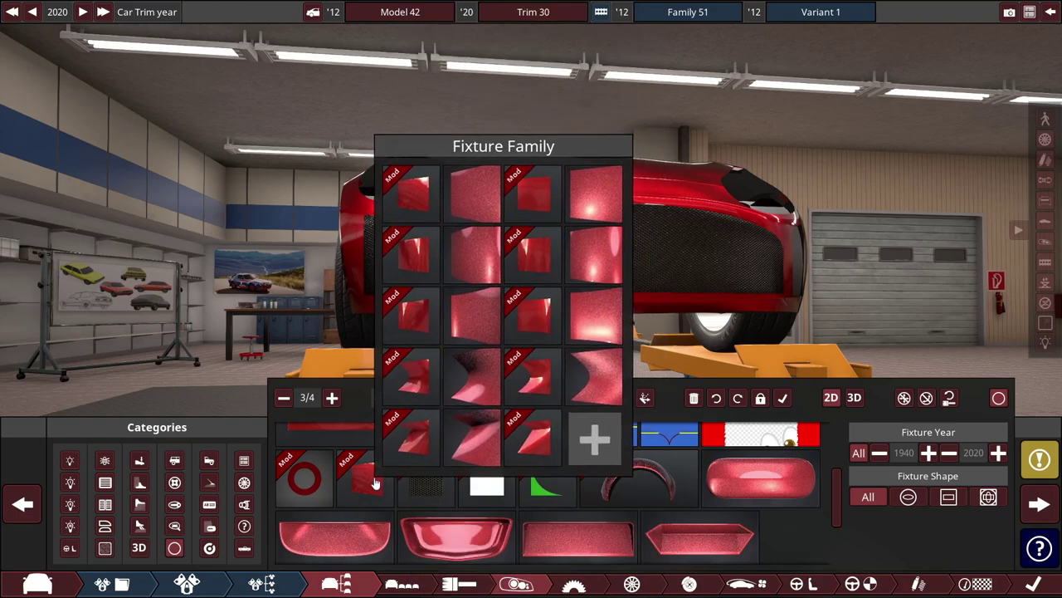
pyautogui.click(385, 472)
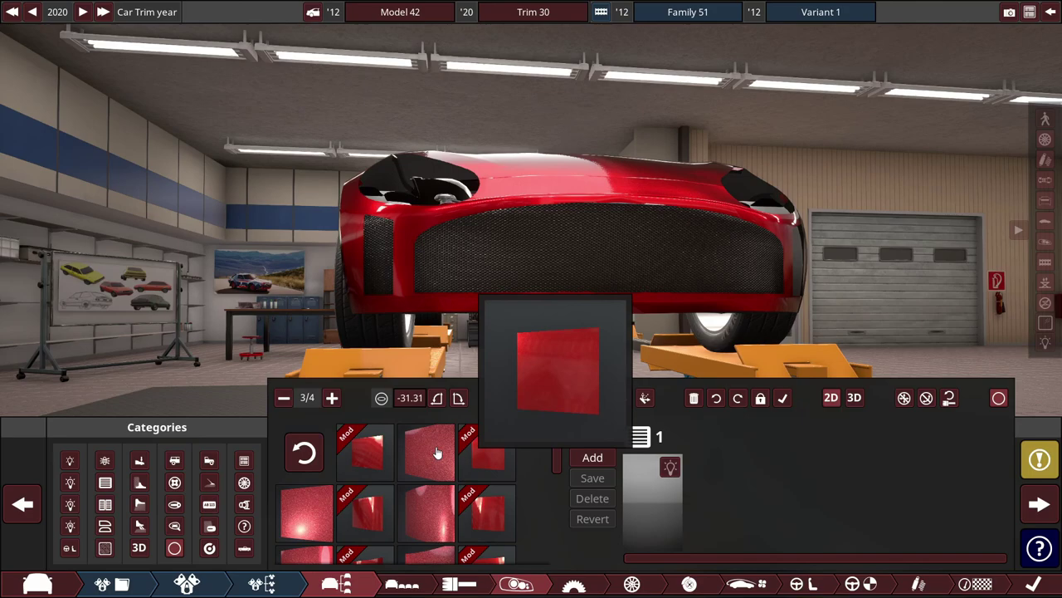
pyautogui.scroll(-3, 381, 451)
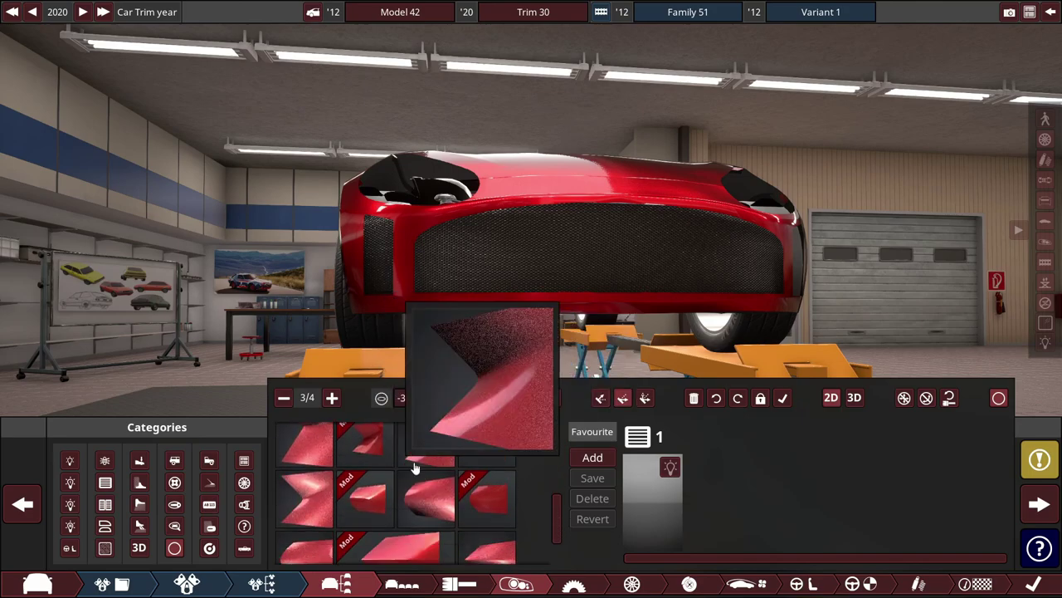
pyautogui.scroll(5, 423, 480)
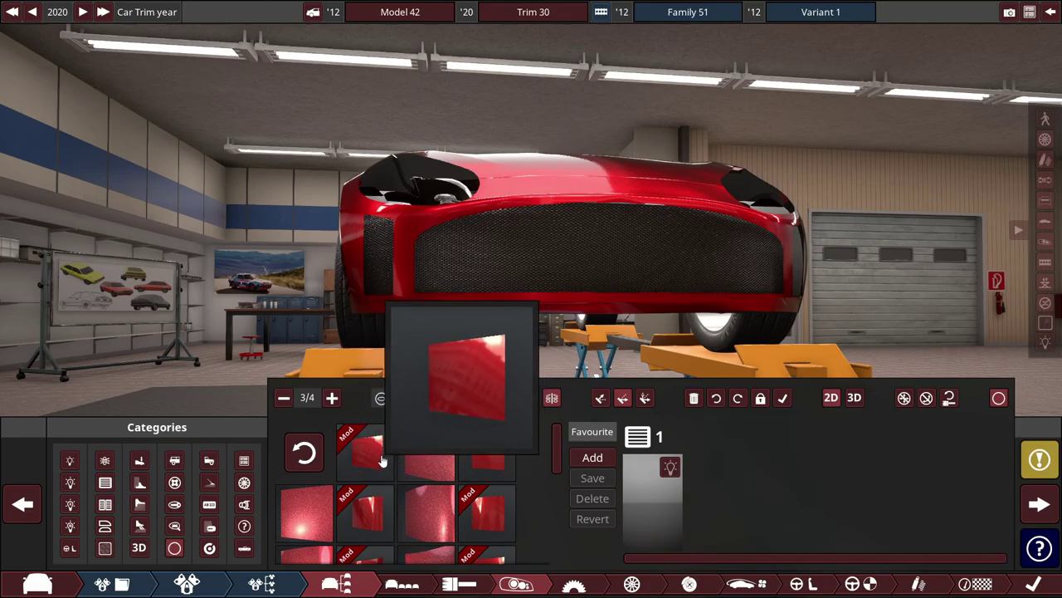
pyautogui.click(426, 452)
pyautogui.moveTo(592, 250); pyautogui.dragTo(504, 267)
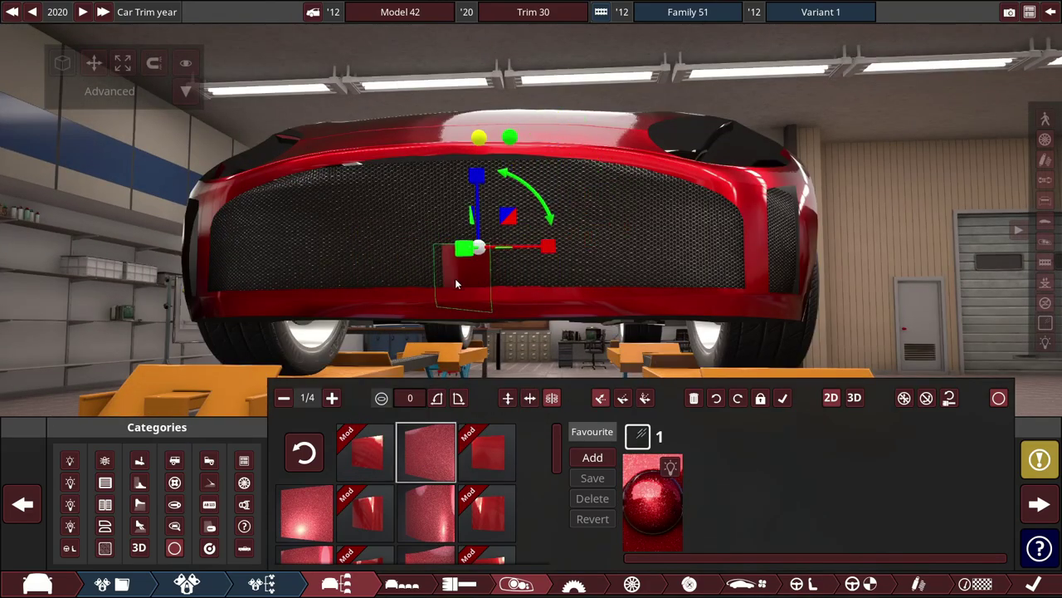
pyautogui.click(458, 283)
# - Set the curved panel to front projection and rotate it to -90 degrees
pyautogui.moveTo(930, 187)
pyautogui.mouseDown()
pyautogui.moveTo(791, 188)
pyautogui.moveTo(1020, 199)
pyautogui.moveTo(1059, 217)
pyautogui.moveTo(1000, 179)
pyautogui.moveTo(785, 200)
pyautogui.moveTo(827, 181)
pyautogui.moveTo(938, 175)
pyautogui.mouseUp()
pyautogui.scroll(3, 937, 170)
pyautogui.scroll(-4, 830, 161)
pyautogui.scroll(2, 712, 150)
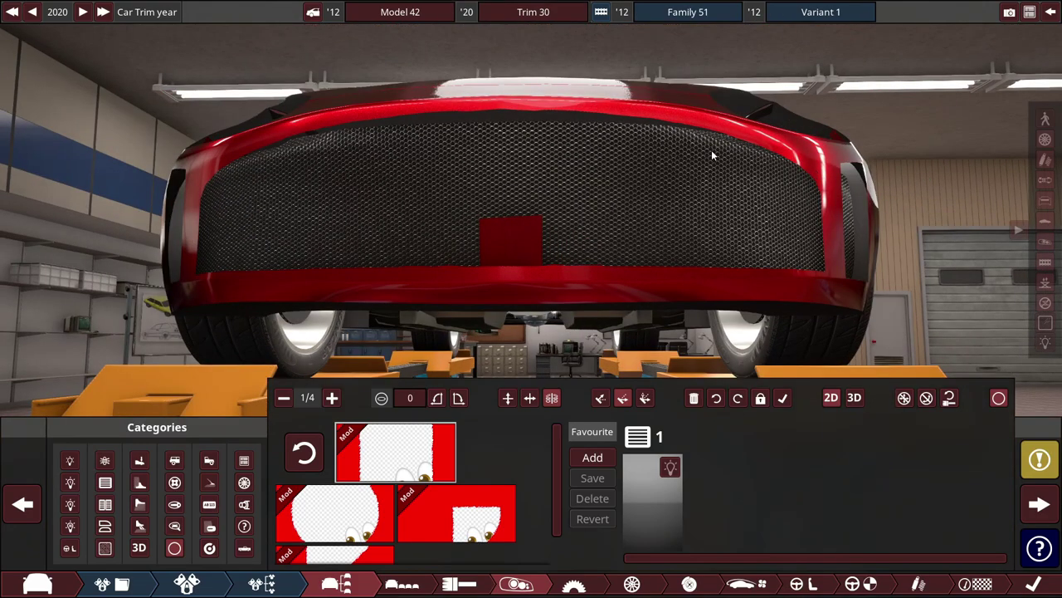
pyautogui.click(711, 150)
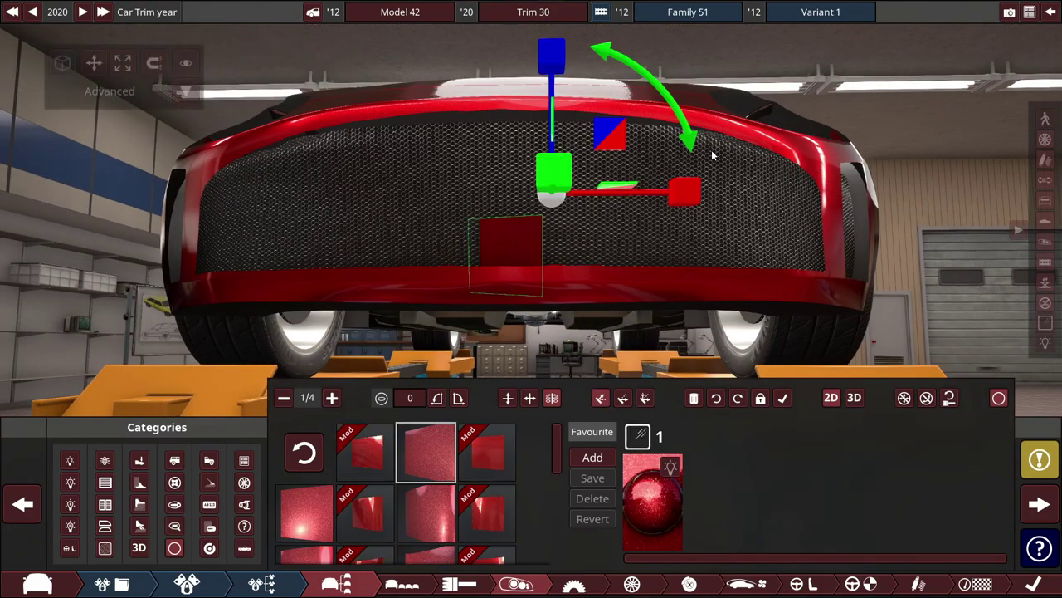
pyautogui.click(620, 400)
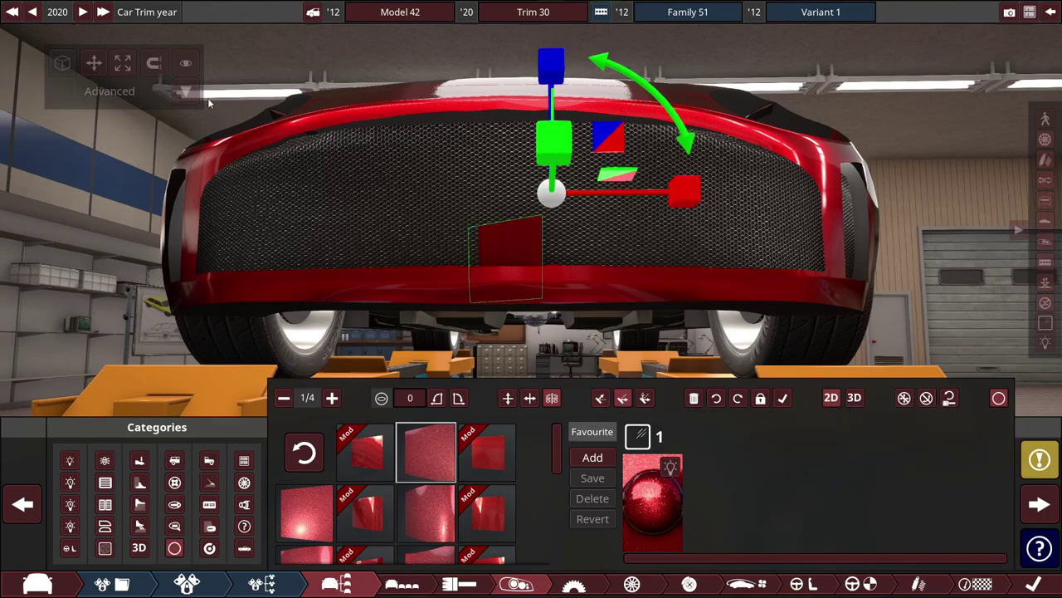
pyautogui.click(459, 399)
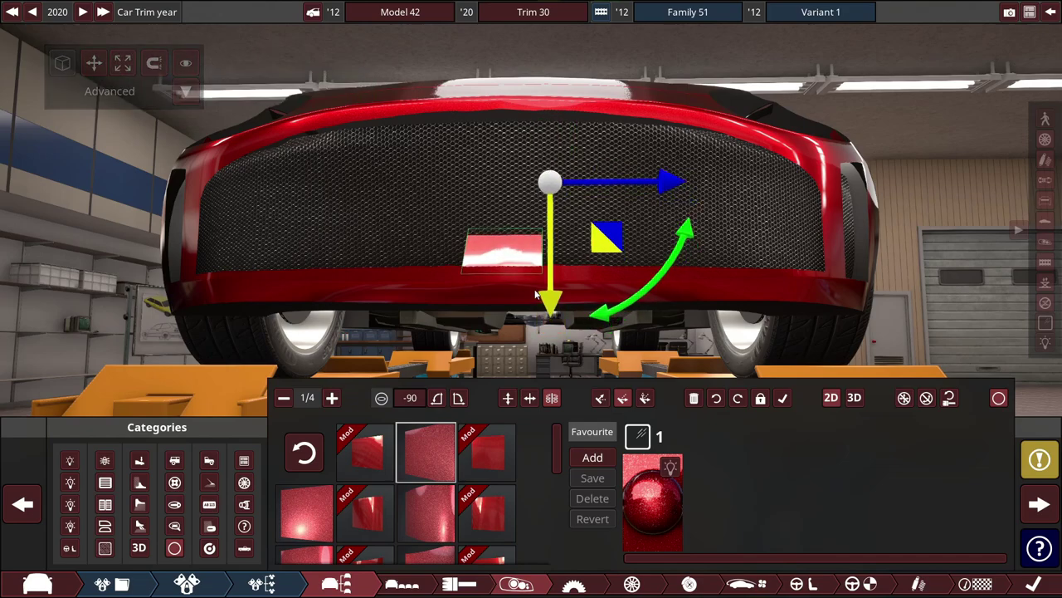
# - Stretch the curved panel across the full width of the grille's lower edge to form a lip
pyautogui.click(508, 259)
pyautogui.moveTo(680, 172); pyautogui.dragTo(681, 248)
pyautogui.scroll(-5, 746, 190)
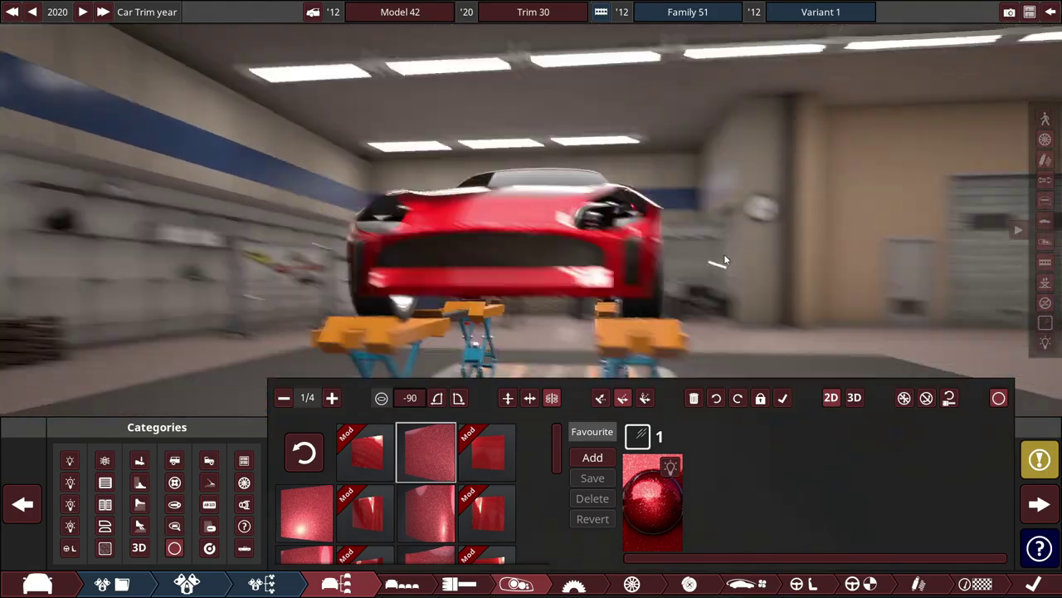
pyautogui.scroll(5, 761, 229)
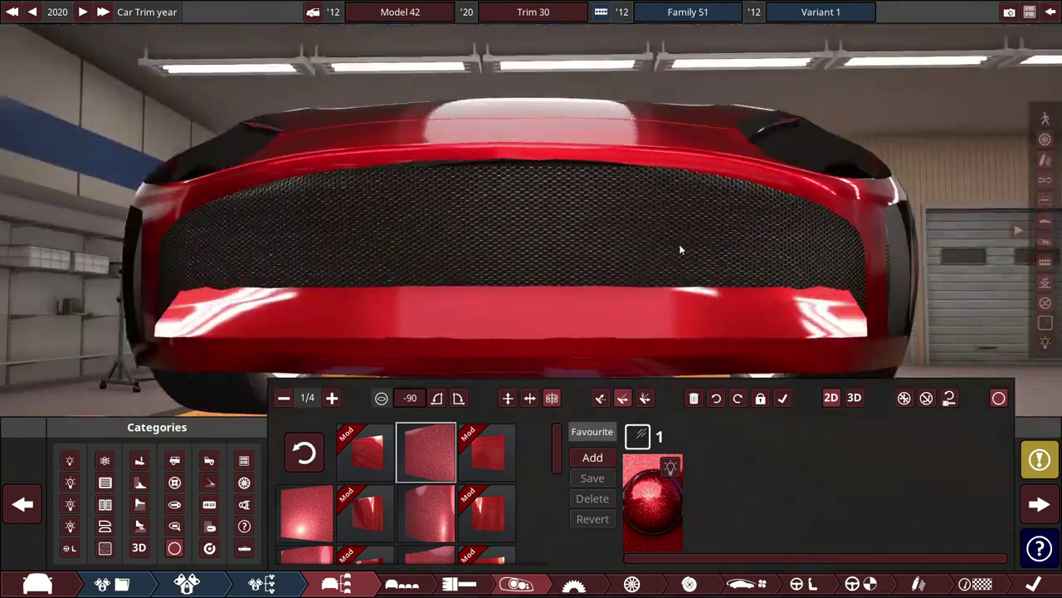
pyautogui.scroll(-1, 681, 248)
# - Copy the lower lip panel and move the copy up to the grille's upper edge
pyautogui.click(643, 297)
pyautogui.click(93, 65)
pyautogui.moveTo(571, 372); pyautogui.dragTo(576, 264)
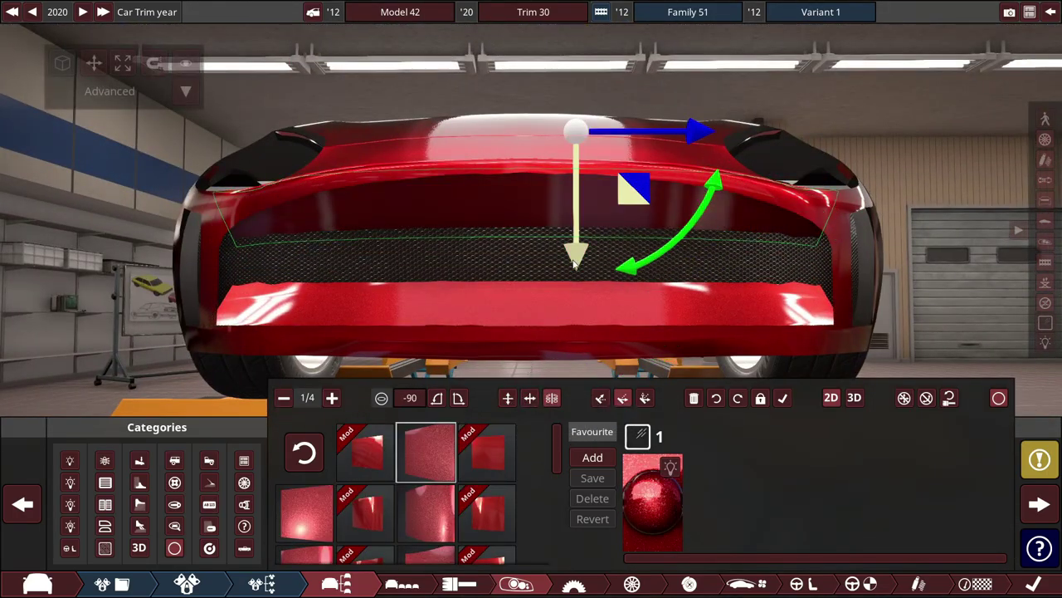
pyautogui.scroll(-5, 751, 220)
pyautogui.moveTo(751, 220); pyautogui.dragTo(748, 309)
pyautogui.scroll(3, 747, 309)
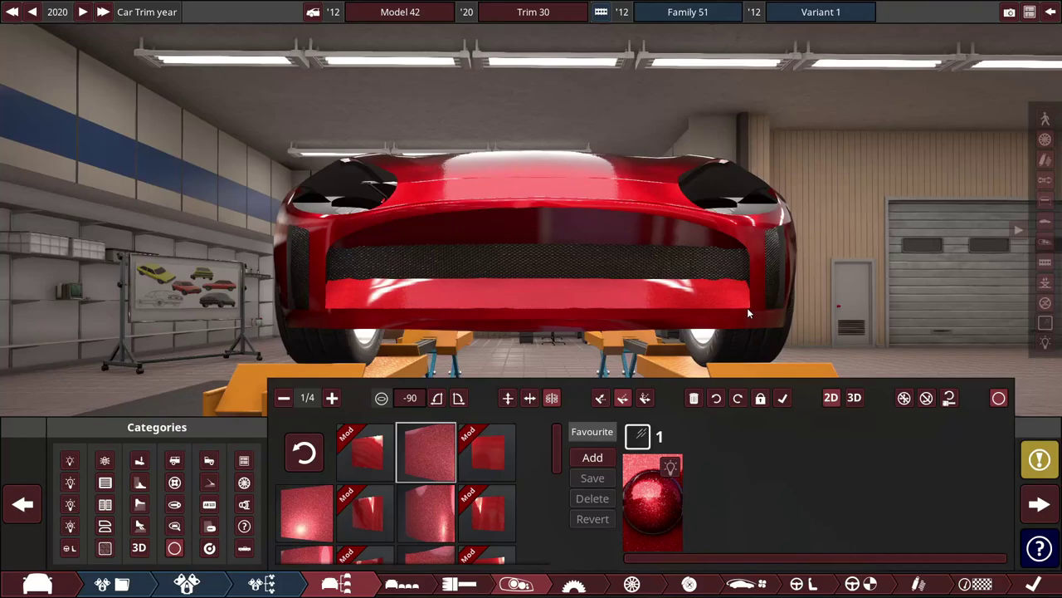
# - Try narrowing the upper panel and shifting it within the grille, then undo the shift
pyautogui.scroll(5, 748, 313)
pyautogui.click(635, 217)
pyautogui.click(123, 63)
pyautogui.moveTo(688, 187); pyautogui.dragTo(478, 193)
pyautogui.click(94, 63)
pyautogui.moveTo(474, 240); pyautogui.dragTo(451, 279)
pyautogui.hotkey('ctrl', 'z')
pyautogui.hotkey('ctrl', 'z')
pyautogui.click(465, 241)
# - Try a concave panel variant along the grille's upper edge and stretch it wider
pyautogui.scroll(-3, 315, 522)
pyautogui.click(305, 534)
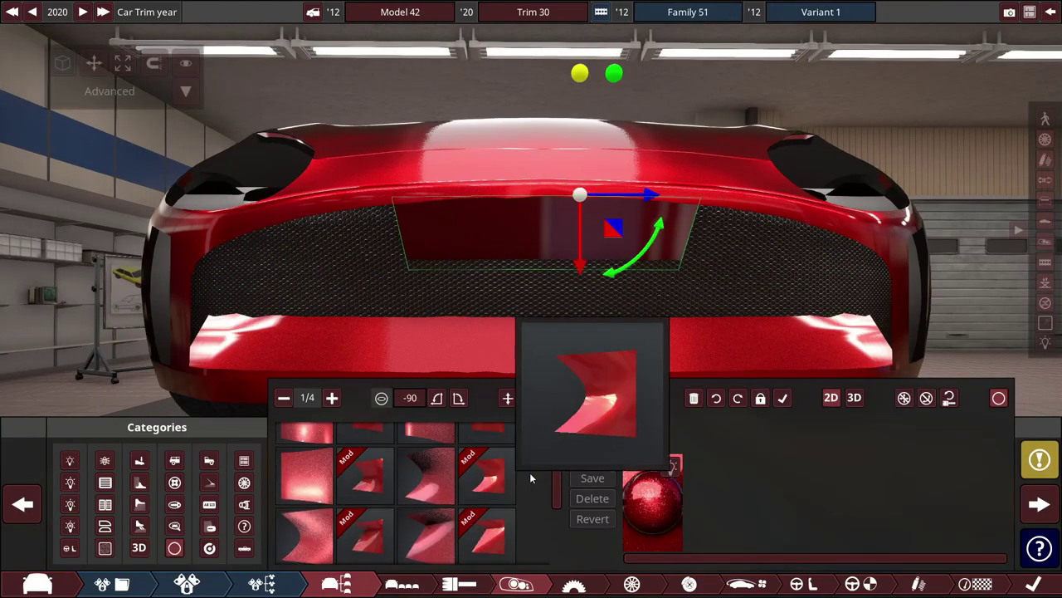
pyautogui.click(123, 63)
pyautogui.moveTo(653, 196); pyautogui.dragTo(729, 197)
pyautogui.moveTo(581, 282); pyautogui.dragTo(582, 291)
pyautogui.moveTo(878, 259); pyautogui.dragTo(598, 230)
pyautogui.scroll(-3, 822, 218)
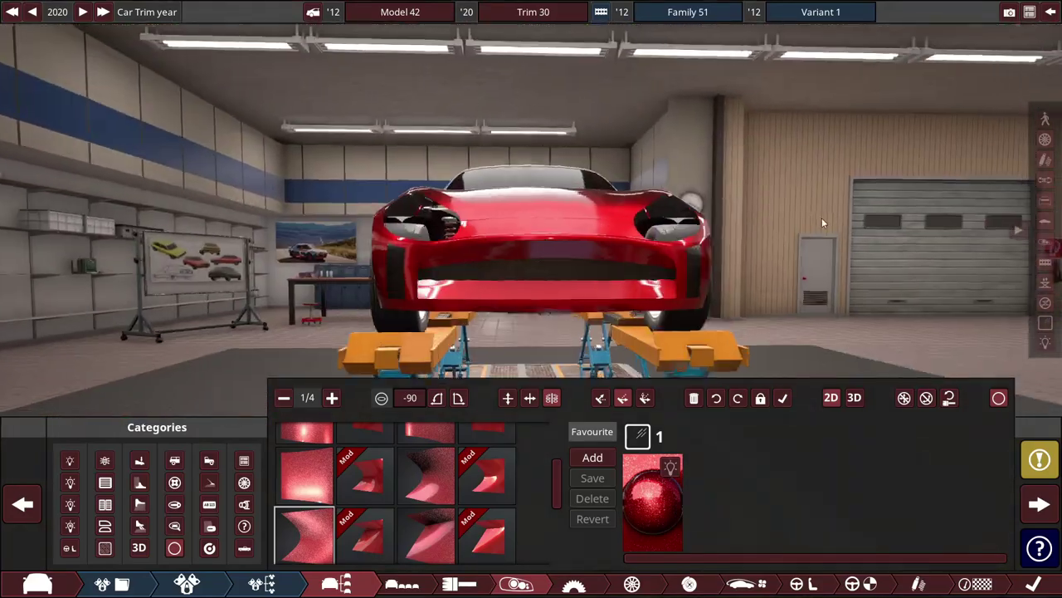
pyautogui.scroll(4, 712, 172)
pyautogui.scroll(-4, 722, 201)
# - Swap the upper panel for a variant curved at its side and narrow it to the middle of the grille
pyautogui.click(664, 217)
pyautogui.scroll(3, 357, 498)
pyautogui.click(427, 452)
pyautogui.moveTo(640, 191); pyautogui.dragTo(265, 224)
pyautogui.click(427, 513)
pyautogui.click(94, 63)
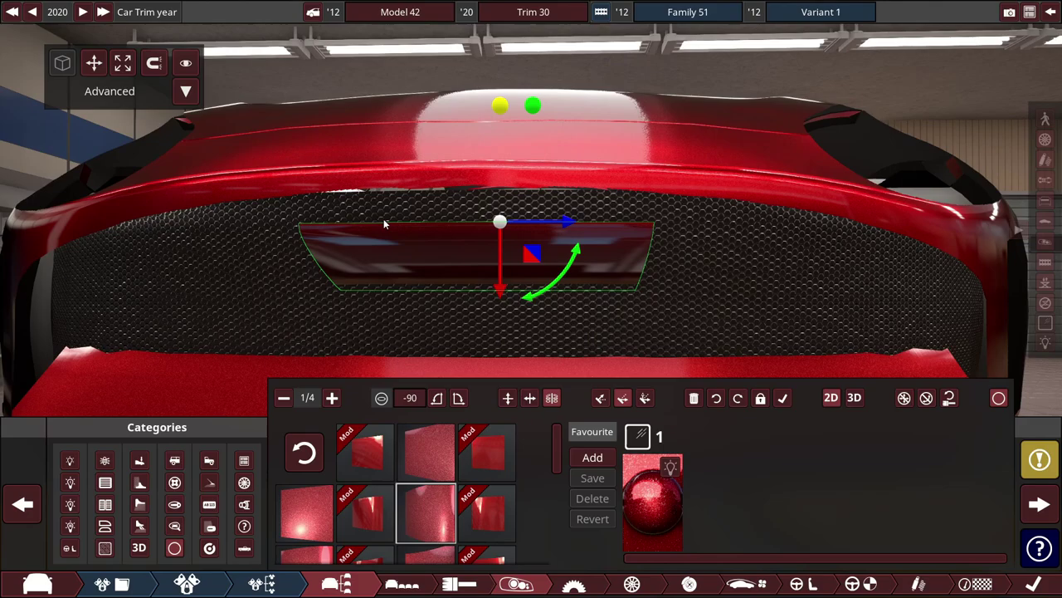
# - Raise the narrowed panel to the grille's upper edge and fit a mirrored piece beside the centre, rotated to -83.70 degrees
pyautogui.moveTo(500, 284); pyautogui.dragTo(500, 243)
pyautogui.moveTo(581, 179); pyautogui.dragTo(647, 184)
pyautogui.moveTo(577, 215); pyautogui.dragTo(531, 241)
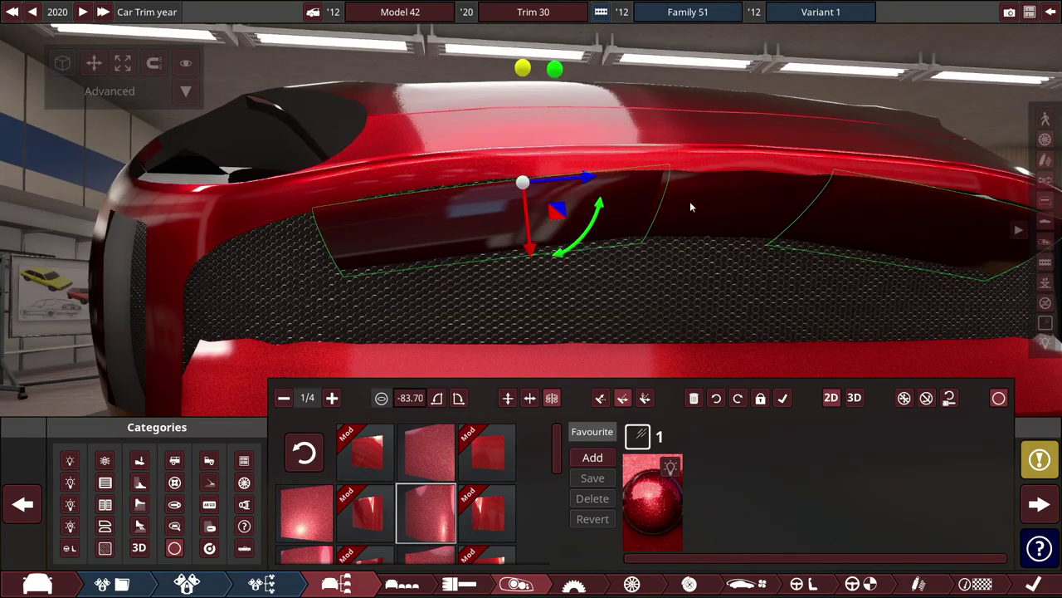
# - Add another mirrored panel piece towards the grille's outer upper corners, rotated to -72.58 degrees
pyautogui.moveTo(690, 202); pyautogui.dragTo(406, 258)
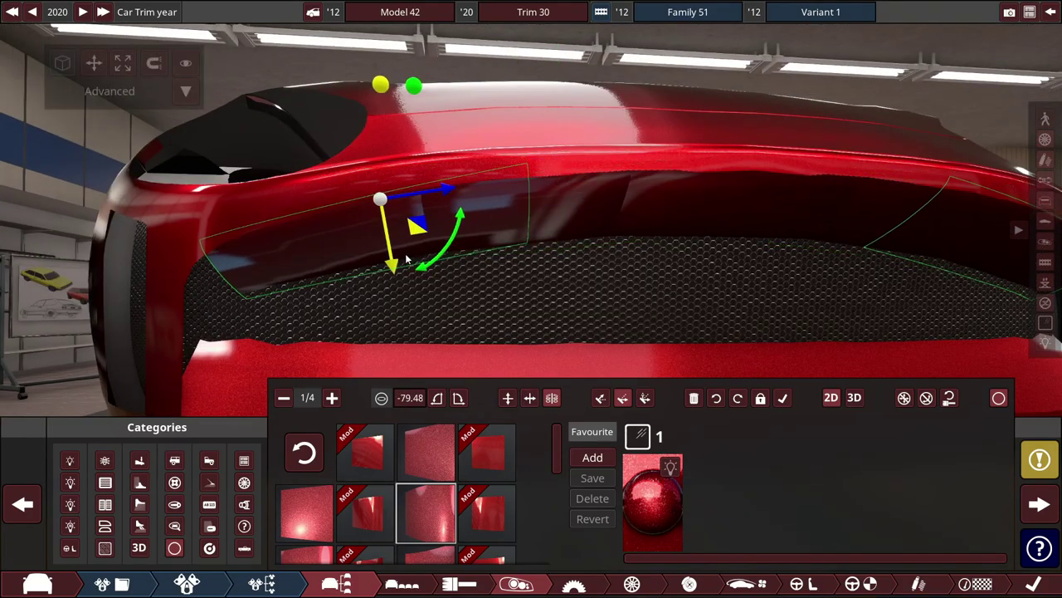
pyautogui.scroll(-5, 393, 183)
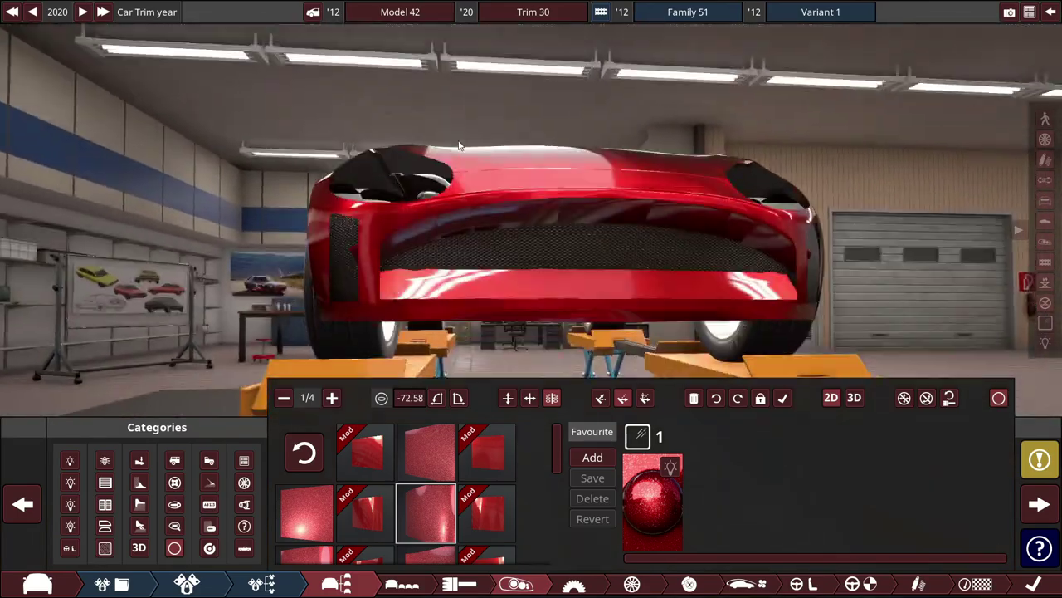
pyautogui.scroll(5, 455, 178)
# - Align the upper panel piece nearest the grille's centre with the opening, rotated to -86.70 degrees
pyautogui.moveTo(278, 196); pyautogui.dragTo(556, 143)
pyautogui.scroll(-8, 723, 123)
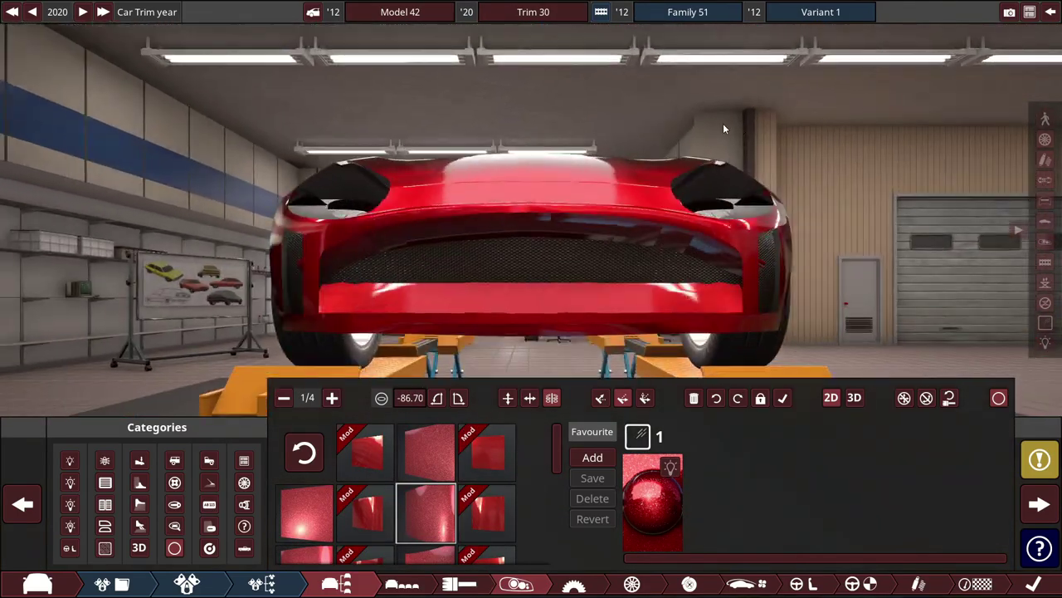
pyautogui.scroll(6, 682, 151)
# - Copy the panel to the grille's sides, turn it upright at 0 degrees and lower it to close off the opening
pyautogui.moveTo(515, 199); pyautogui.dragTo(490, 230)
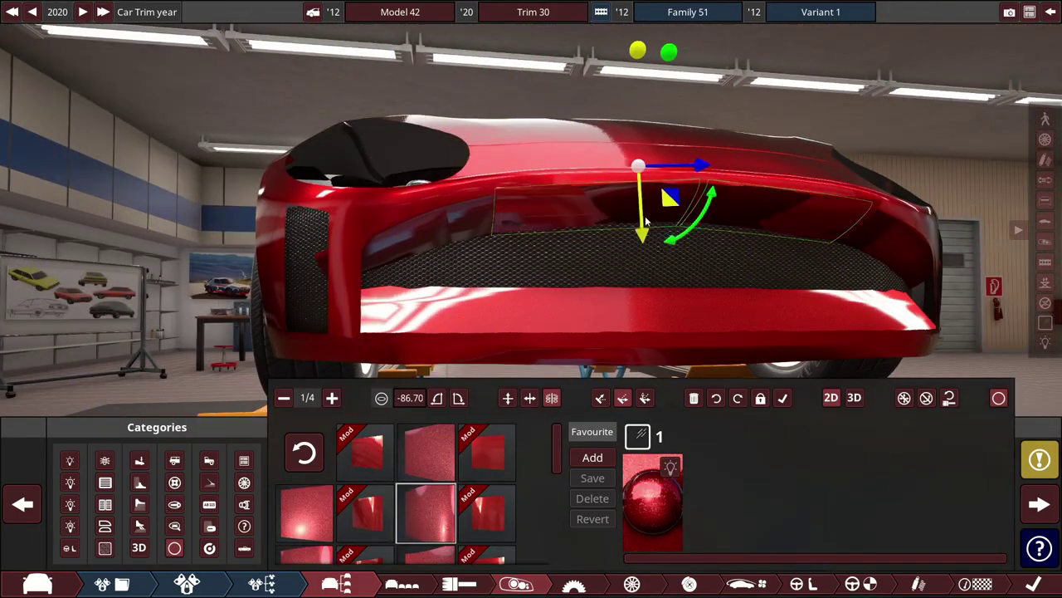
pyautogui.click(437, 398)
pyautogui.click(437, 398)
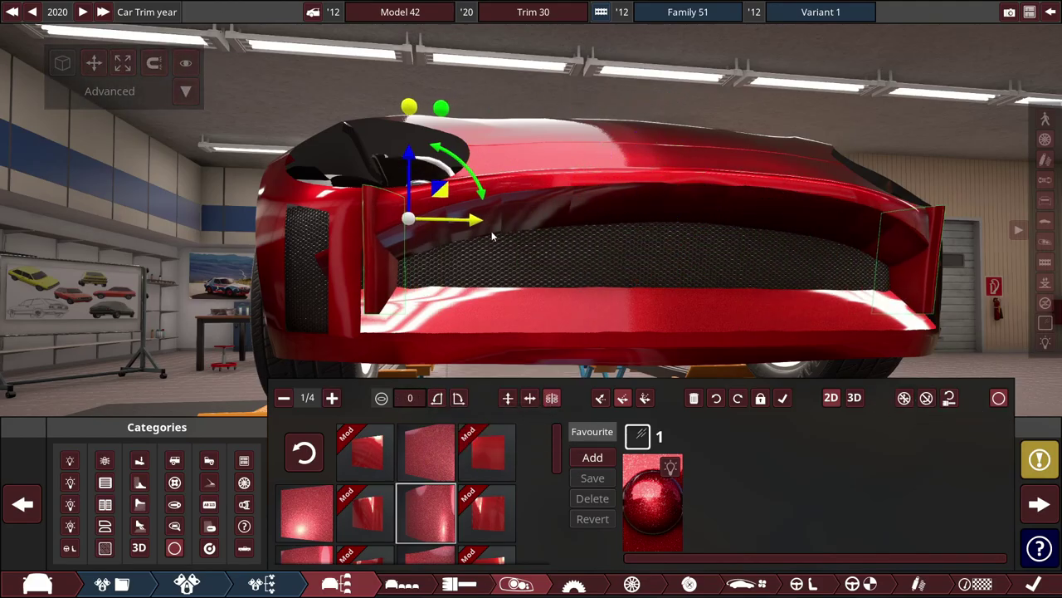
pyautogui.moveTo(409, 154); pyautogui.dragTo(415, 185)
pyautogui.scroll(-8, 631, 193)
pyautogui.moveTo(805, 204); pyautogui.dragTo(833, 179)
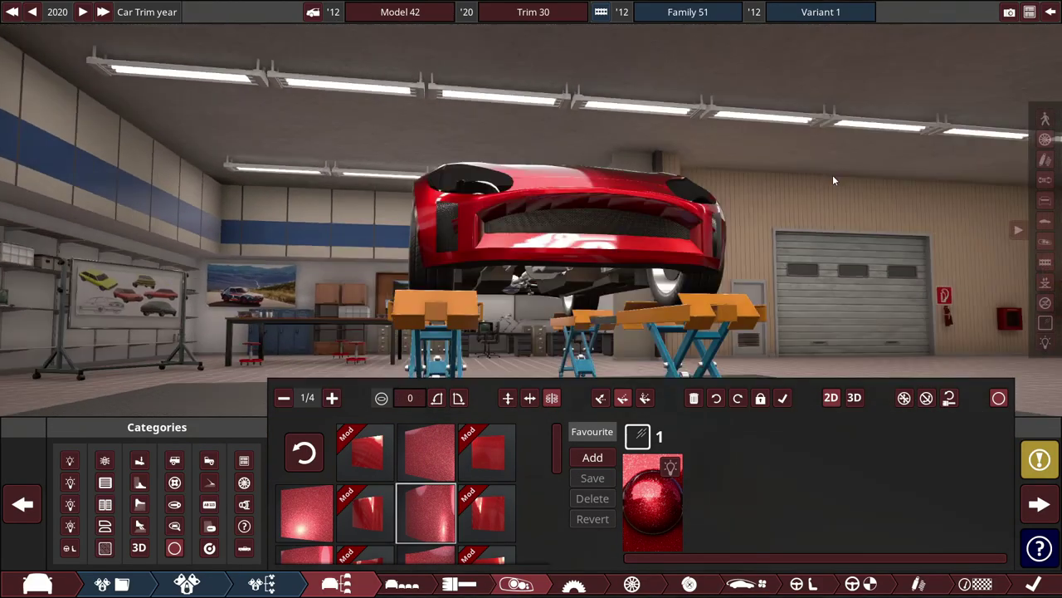
pyautogui.scroll(6, 399, 294)
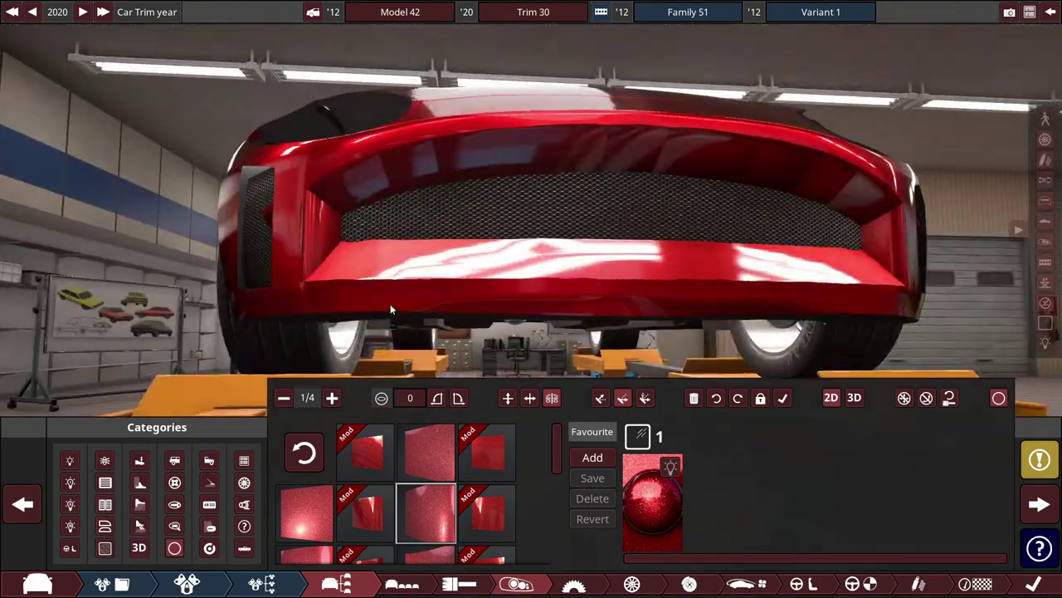
pyautogui.scroll(-5, 465, 157)
pyautogui.scroll(7, 484, 270)
# - Select the hexagonal mesh and narrow it to the main grille opening, clear of the side vents
pyautogui.click(487, 282)
pyautogui.scroll(-5, 598, 247)
pyautogui.click(747, 274)
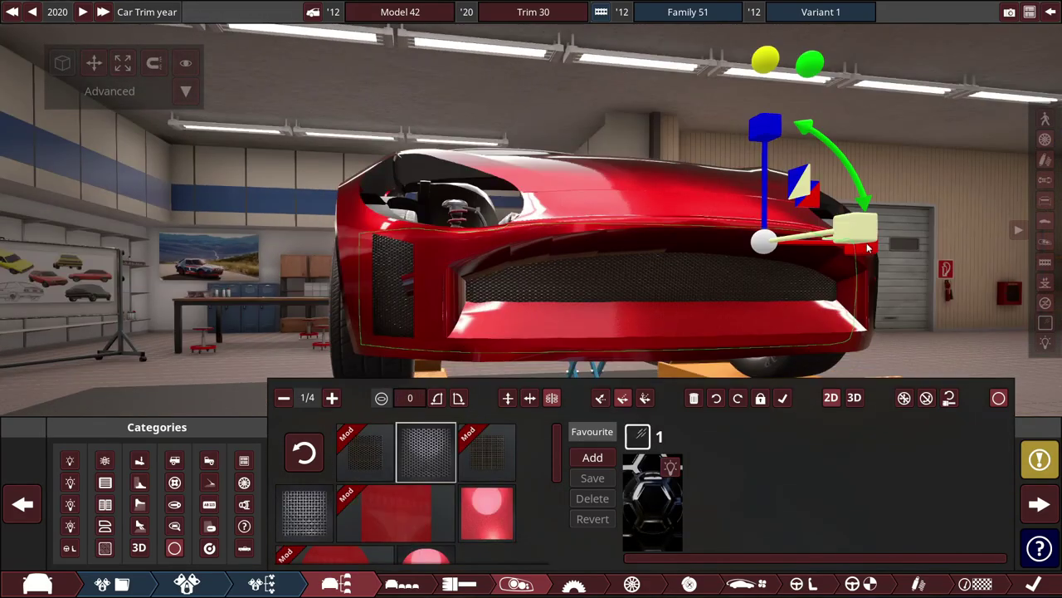
pyautogui.moveTo(858, 229); pyautogui.dragTo(849, 231)
pyautogui.moveTo(263, 280); pyautogui.dragTo(273, 281)
pyautogui.moveTo(716, 241); pyautogui.dragTo(709, 240)
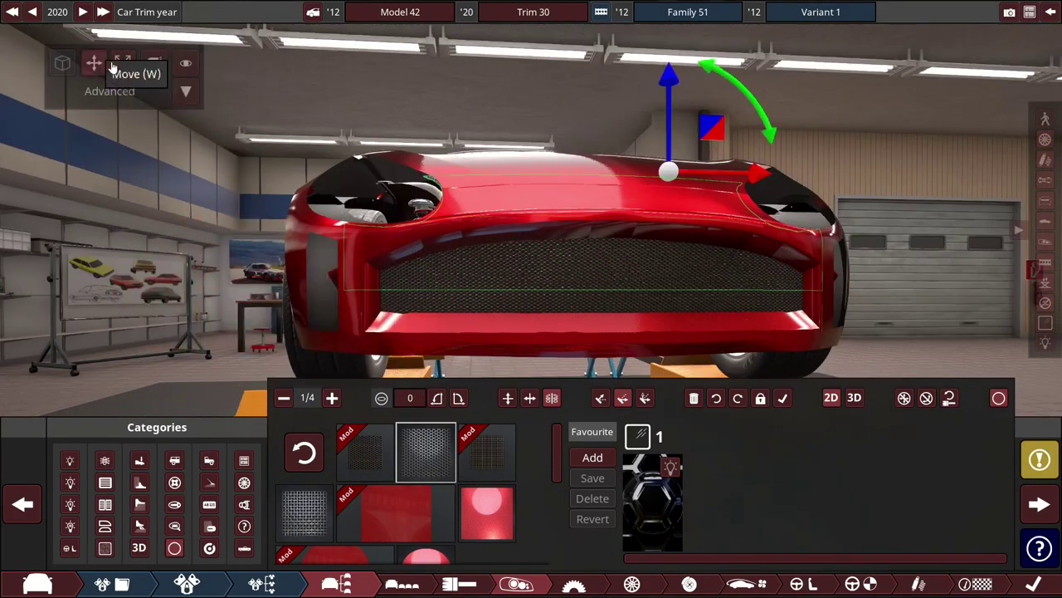
# - Scale down a mirrored copy of the hexagonal mesh and fit it over the side vents
pyautogui.click(122, 64)
pyautogui.moveTo(467, 175); pyautogui.dragTo(498, 176)
pyautogui.click(360, 282)
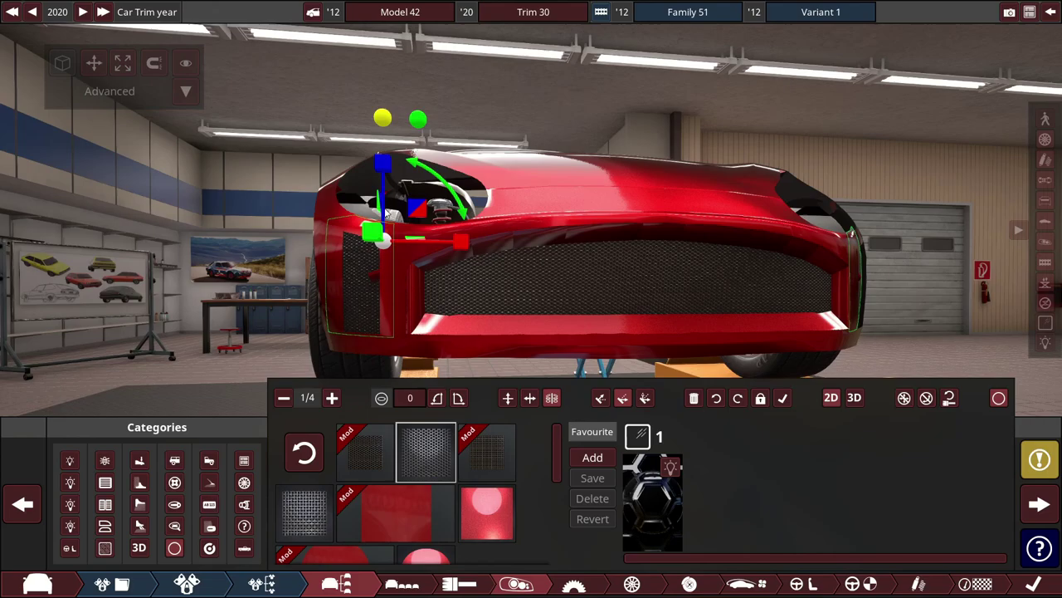
pyautogui.click(545, 136)
pyautogui.scroll(5, 369, 344)
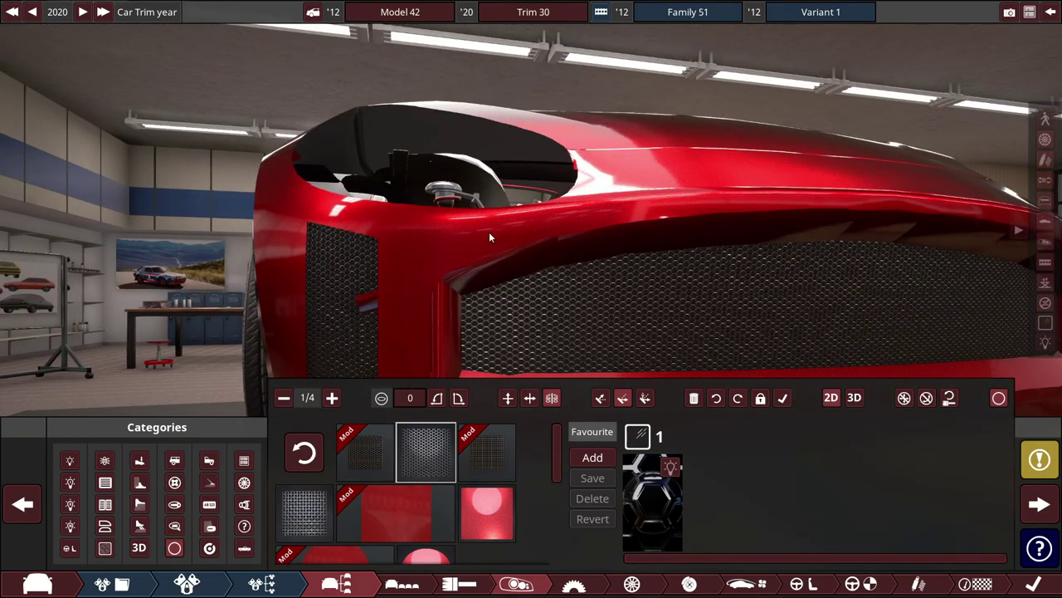
# - Place the modded 0 mm straight bar fixture on the hexagonal mesh of the side vent
pyautogui.scroll(-5, 541, 235)
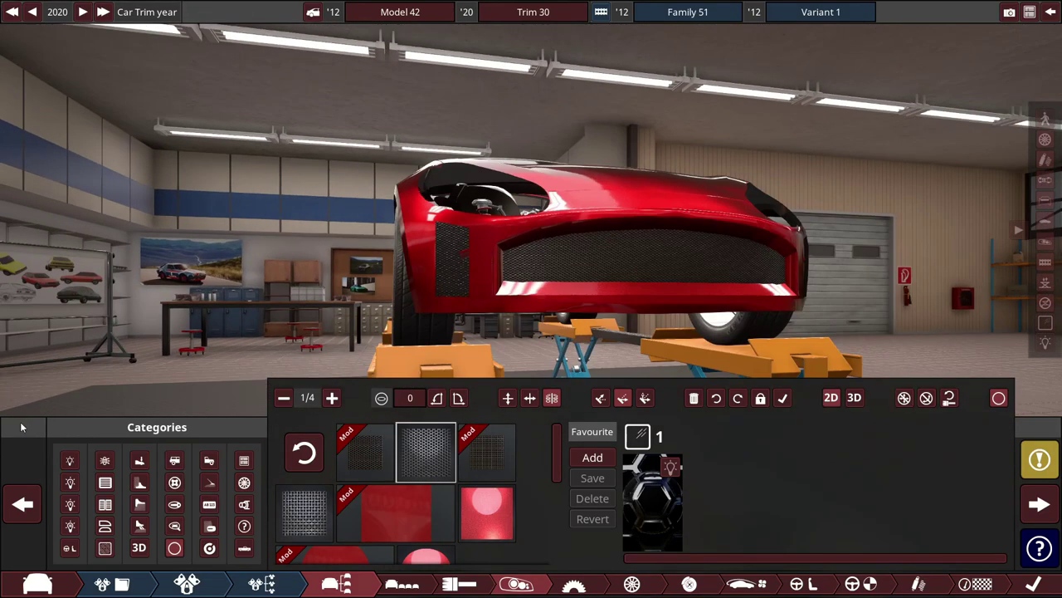
pyautogui.click(70, 484)
pyautogui.scroll(2, 603, 504)
pyautogui.moveTo(602, 504)
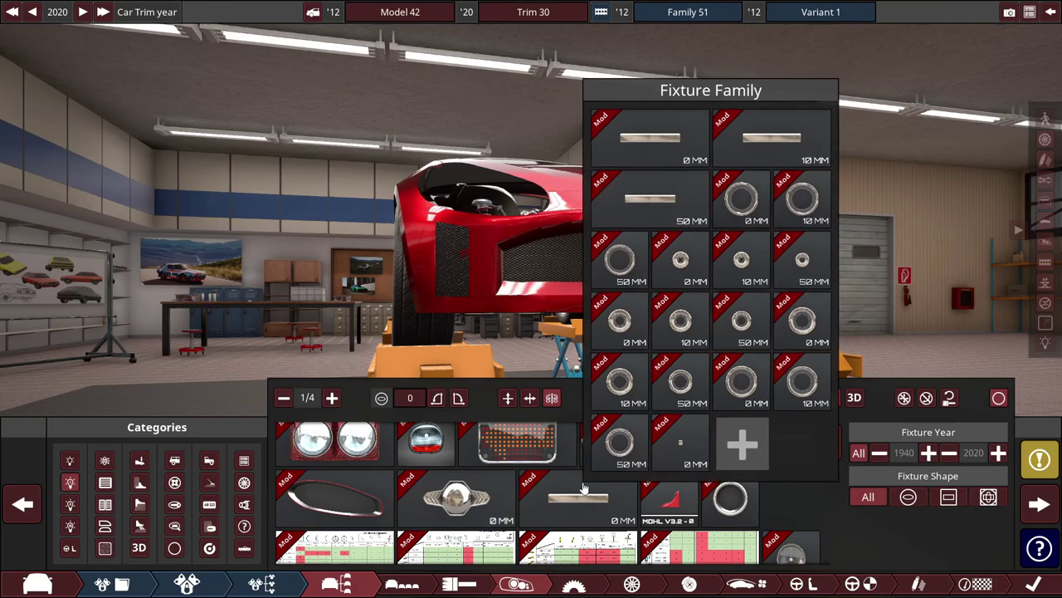
pyautogui.click(583, 490)
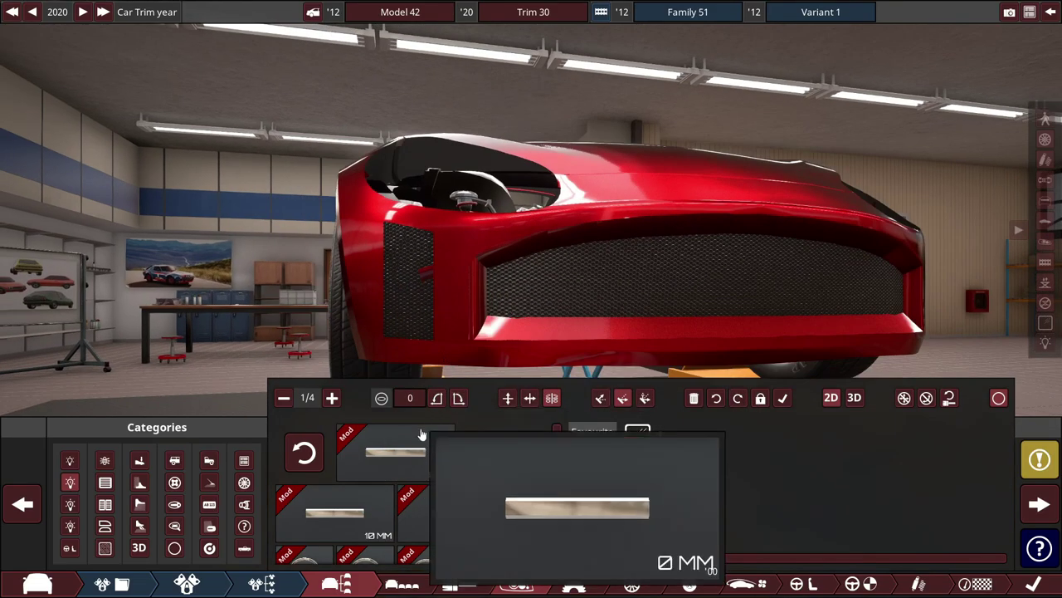
pyautogui.moveTo(395, 452); pyautogui.dragTo(479, 221)
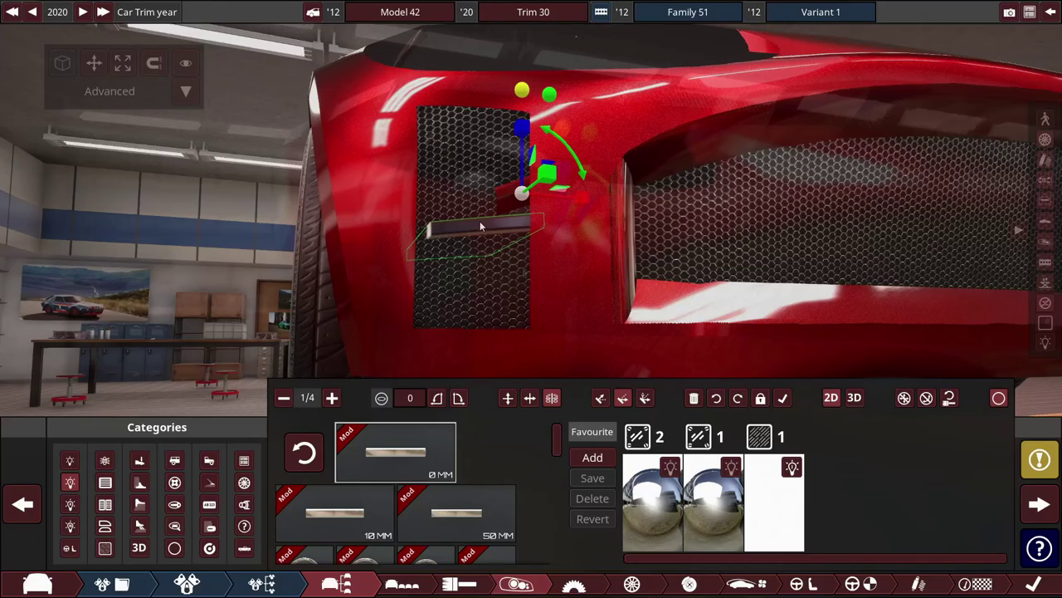
# - Fit the bar along the side vent's upper edge, stretched to the opening's width and rotated to -16.46 degrees
pyautogui.click(555, 240)
pyautogui.scroll(5, 559, 241)
pyautogui.scroll(-5, 449, 112)
pyautogui.click(498, 186)
pyautogui.moveTo(440, 274); pyautogui.dragTo(584, 339)
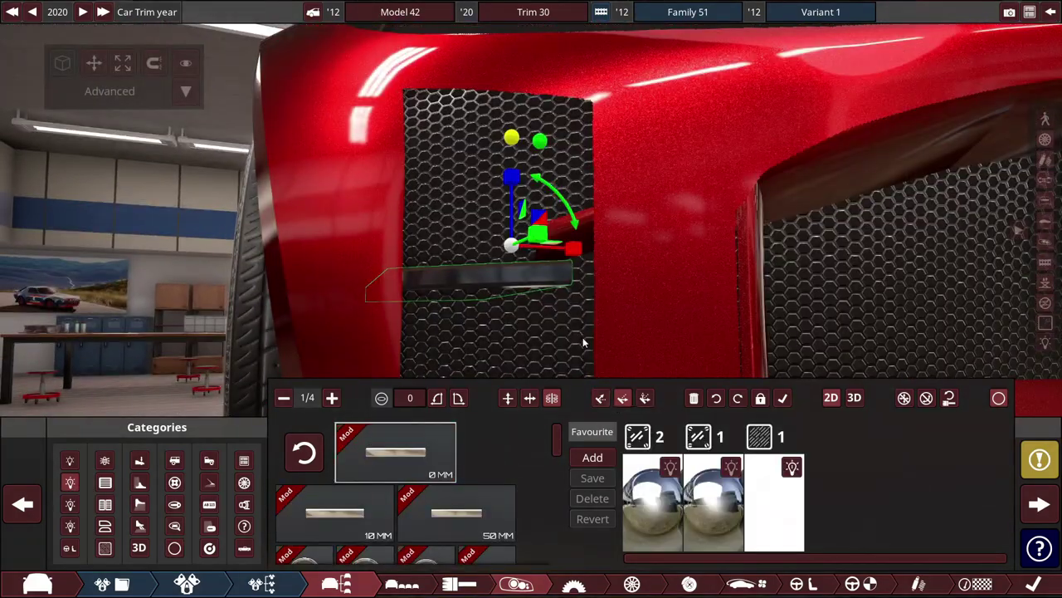
pyautogui.click(94, 63)
pyautogui.moveTo(512, 183); pyautogui.dragTo(513, 40)
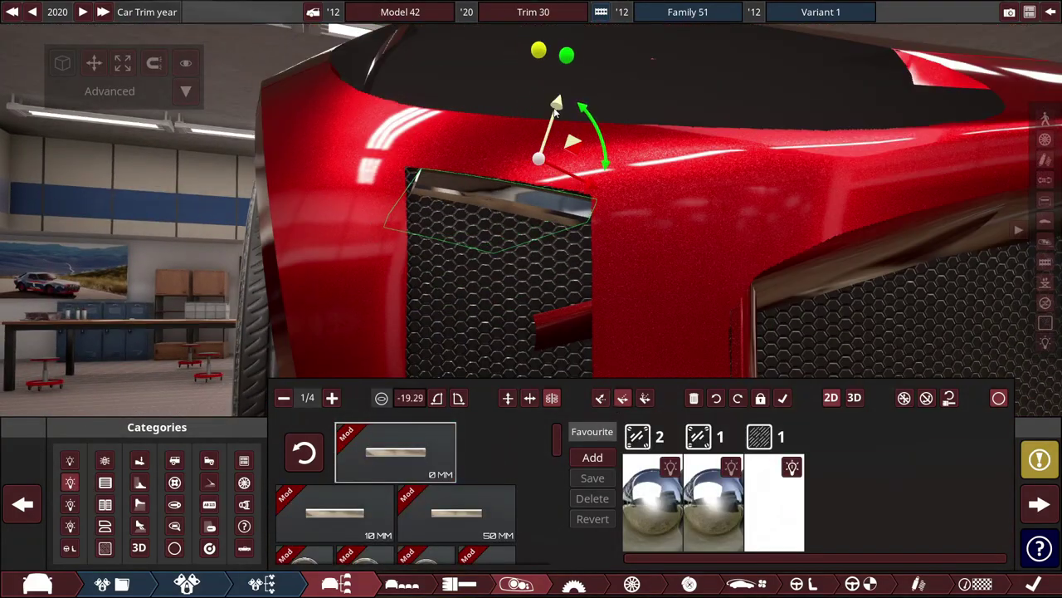
pyautogui.moveTo(556, 112)
pyautogui.mouseDown()
pyautogui.moveTo(604, 138)
pyautogui.moveTo(591, 186)
pyautogui.moveTo(624, 199)
pyautogui.mouseUp()
# - Apply the same black trim material to all three material slots of the bar
pyautogui.click(654, 493)
pyautogui.click(366, 473)
pyautogui.click(706, 491)
pyautogui.click(366, 473)
pyautogui.click(767, 491)
pyautogui.click(365, 473)
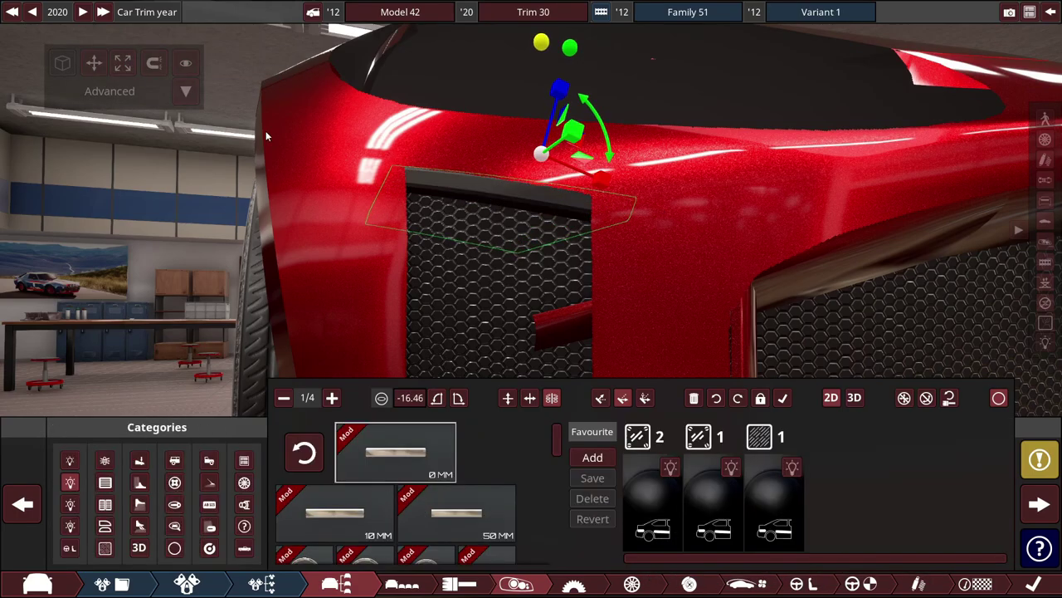
# - Copy the black bar, rotate it to -90 degrees and fit copies along the side vent's remaining edges as a frame
pyautogui.click(94, 63)
pyautogui.scroll(-4, 568, 131)
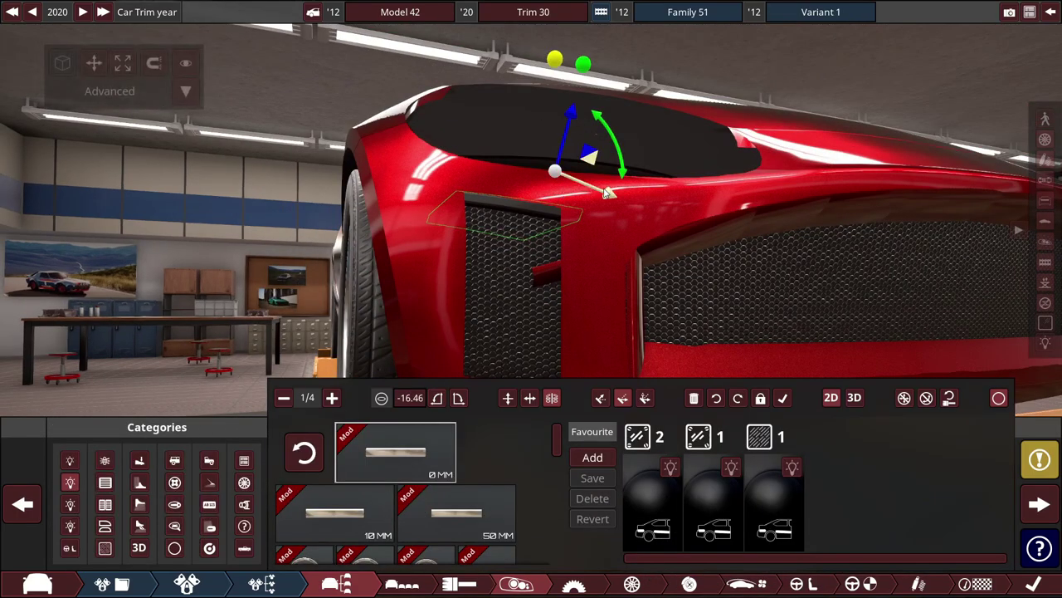
pyautogui.moveTo(606, 193); pyautogui.dragTo(684, 206)
pyautogui.moveTo(747, 265); pyautogui.dragTo(910, 411)
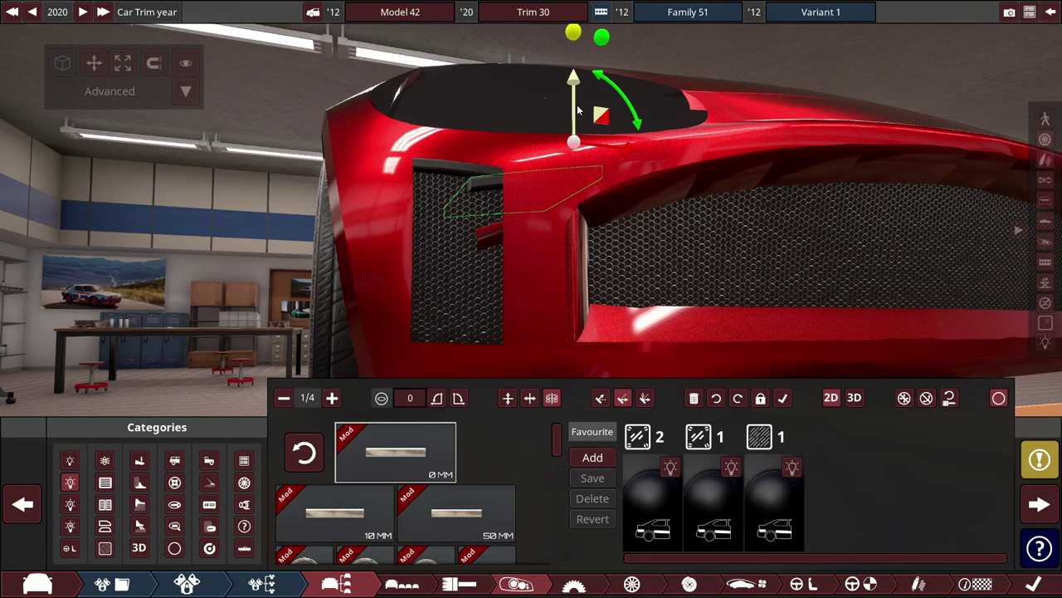
pyautogui.click(460, 399)
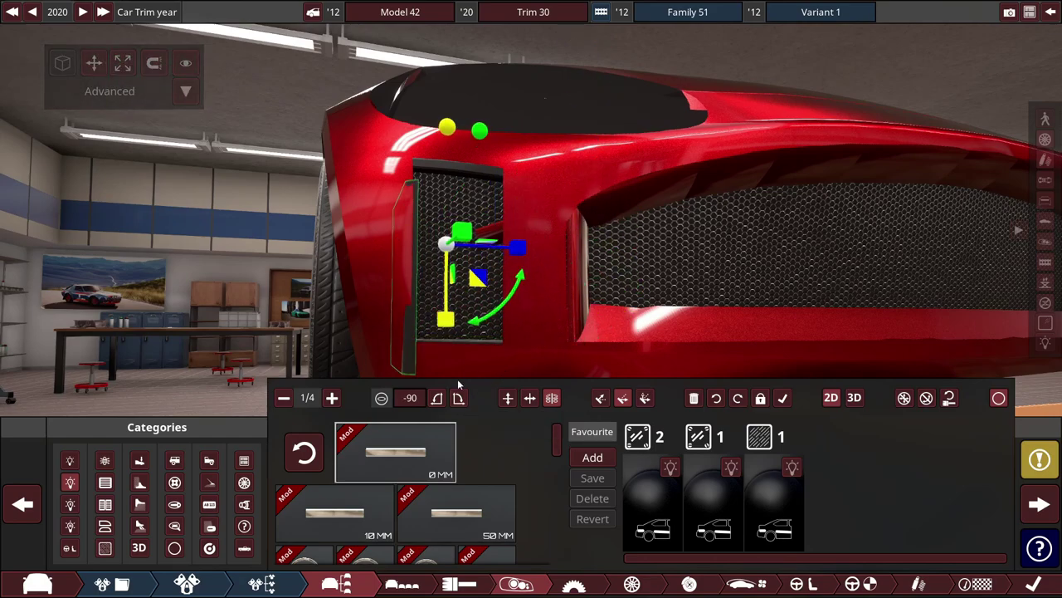
pyautogui.moveTo(512, 237); pyautogui.dragTo(543, 217)
pyautogui.click(543, 213)
# - Select the red panel piece poking through the side vent and adjust it so it clears the mesh
pyautogui.scroll(5, 510, 230)
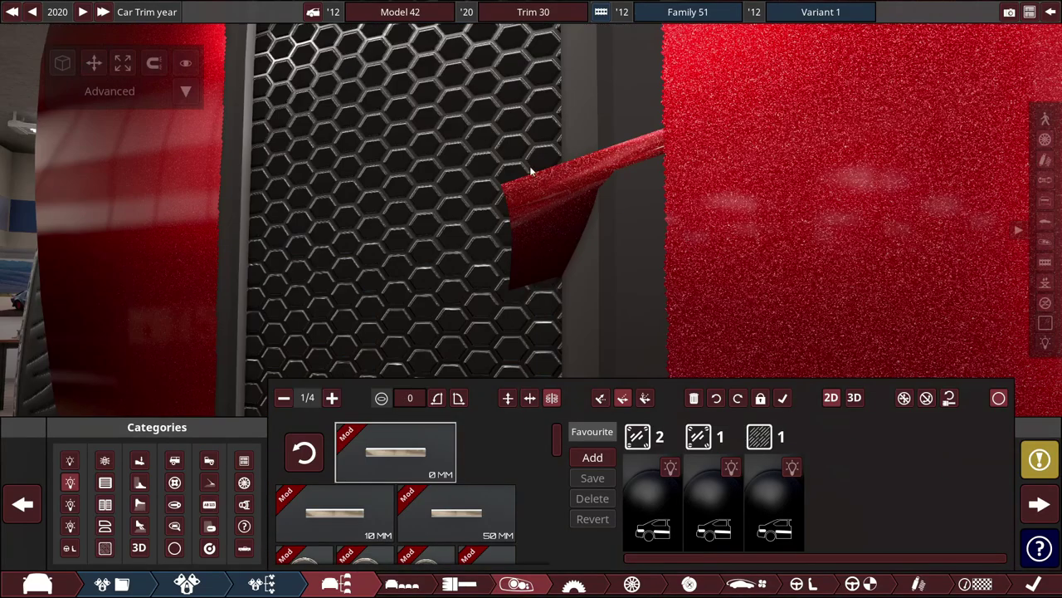
pyautogui.click(520, 187)
pyautogui.scroll(-5, 520, 188)
pyautogui.click(362, 242)
pyautogui.moveTo(362, 241); pyautogui.dragTo(432, 225)
pyautogui.scroll(-8, 479, 227)
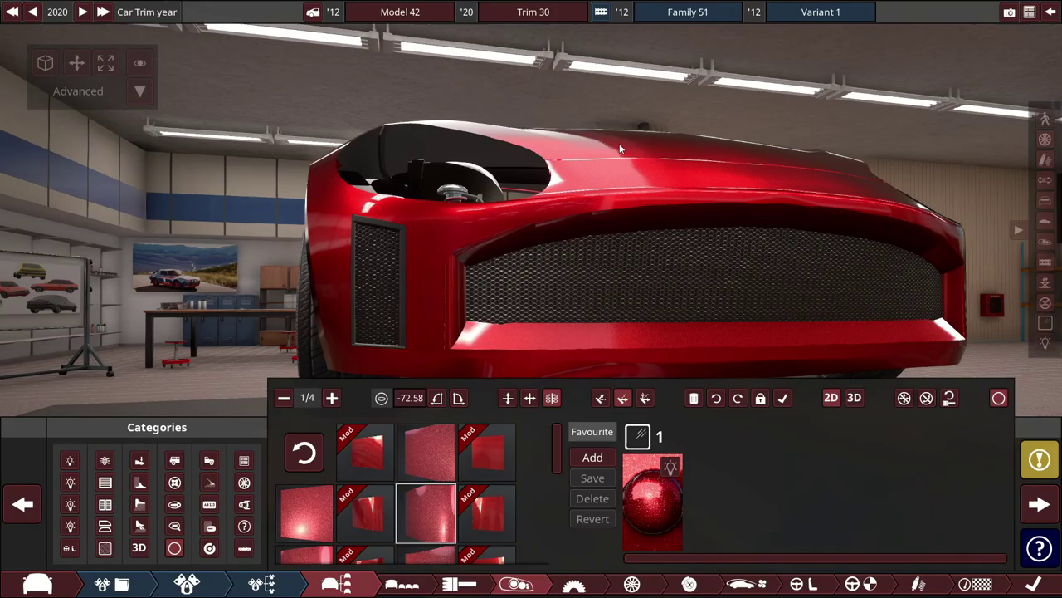
# - Copy the vertical black bar from the side vent frame into the main grille, upright at -90 degrees
pyautogui.moveTo(619, 144); pyautogui.dragTo(442, 156)
pyautogui.scroll(8, 442, 156)
pyautogui.click(492, 163)
pyautogui.click(557, 249)
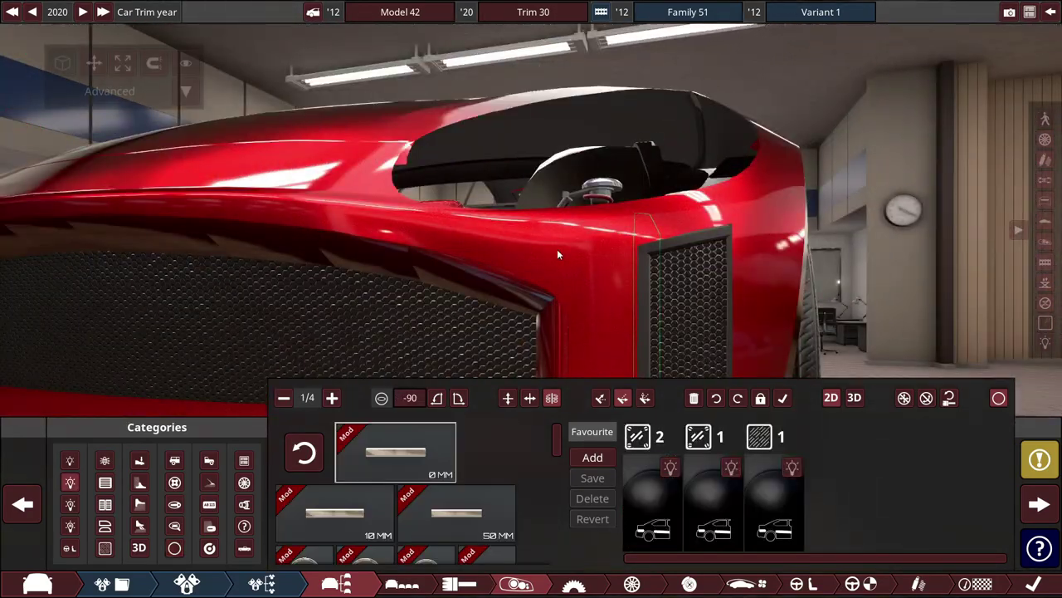
pyautogui.moveTo(557, 249); pyautogui.dragTo(312, 337)
pyautogui.moveTo(396, 325); pyautogui.dragTo(312, 111)
pyautogui.scroll(-4, 390, 309)
pyautogui.scroll(3, 311, 110)
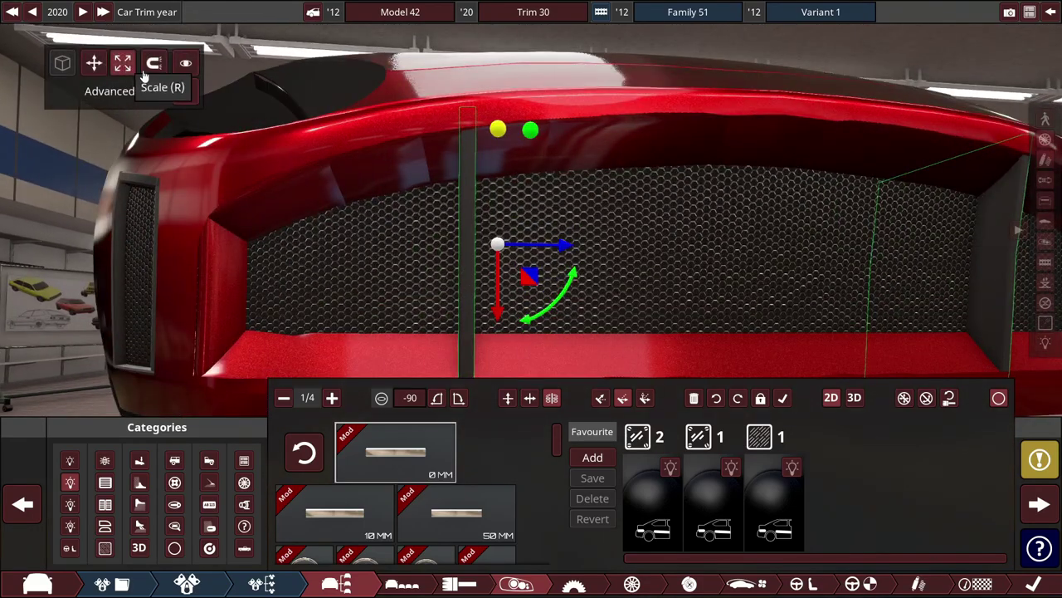
# - Repeat the vertical bar as evenly spaced slats across the full width of the main grille
pyautogui.moveTo(556, 249); pyautogui.dragTo(786, 250)
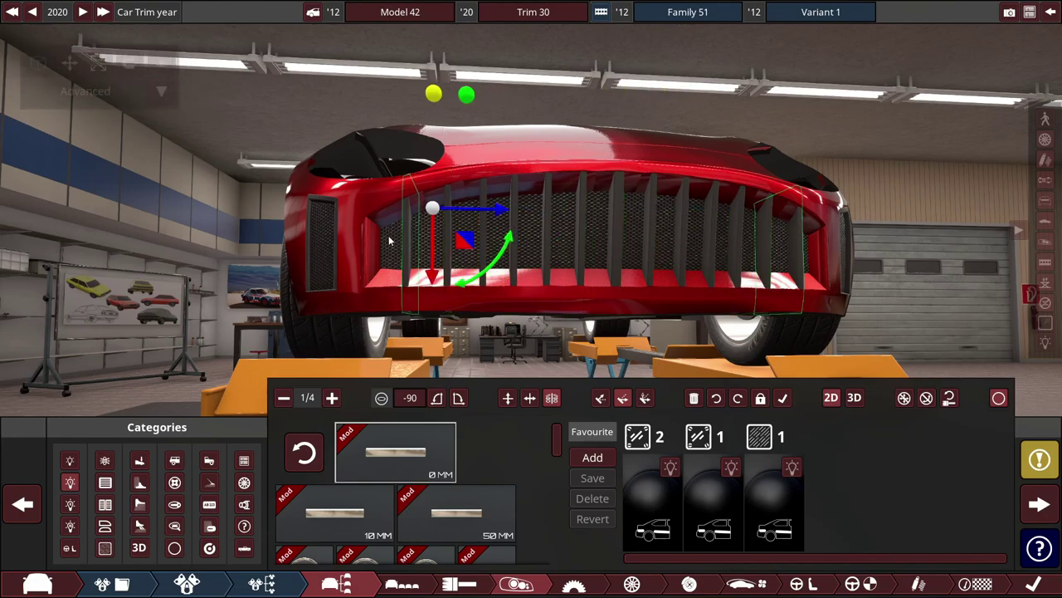
pyautogui.moveTo(508, 210); pyautogui.dragTo(501, 210)
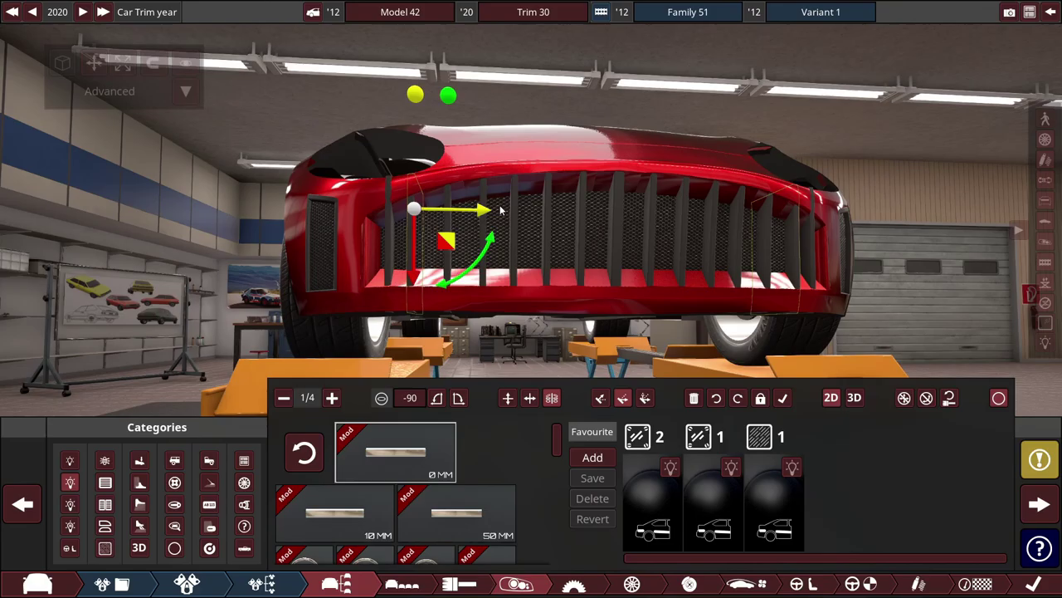
pyautogui.click(517, 129)
pyautogui.scroll(-4, 518, 129)
pyautogui.moveTo(518, 129)
pyautogui.mouseDown()
pyautogui.moveTo(447, 148)
pyautogui.moveTo(422, 173)
pyautogui.moveTo(478, 167)
pyautogui.moveTo(479, 150)
pyautogui.moveTo(523, 113)
pyautogui.moveTo(498, 128)
pyautogui.mouseUp()
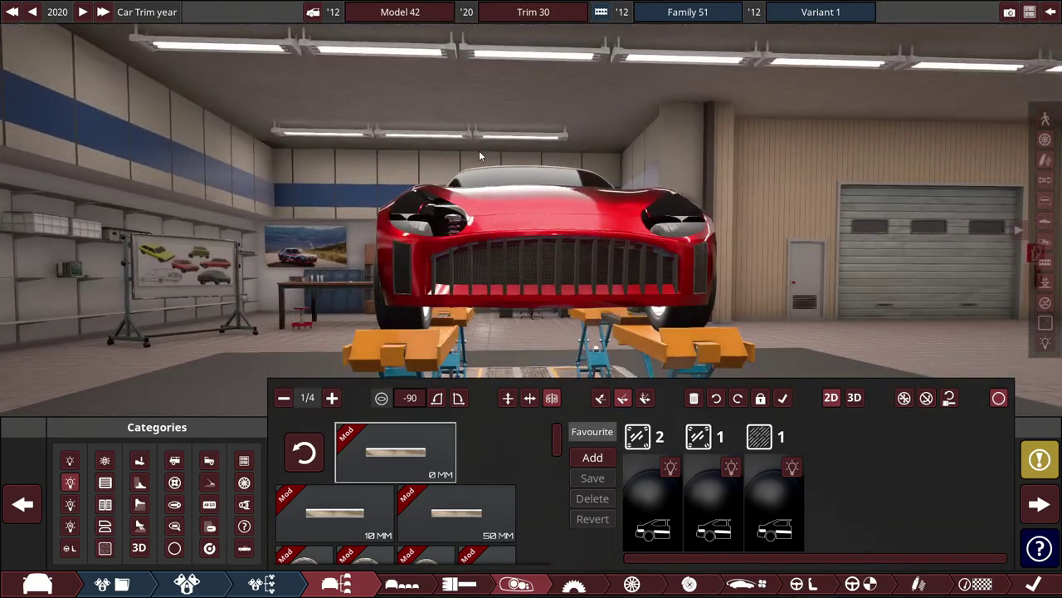
pyautogui.scroll(3, 479, 150)
pyautogui.scroll(3, 498, 127)
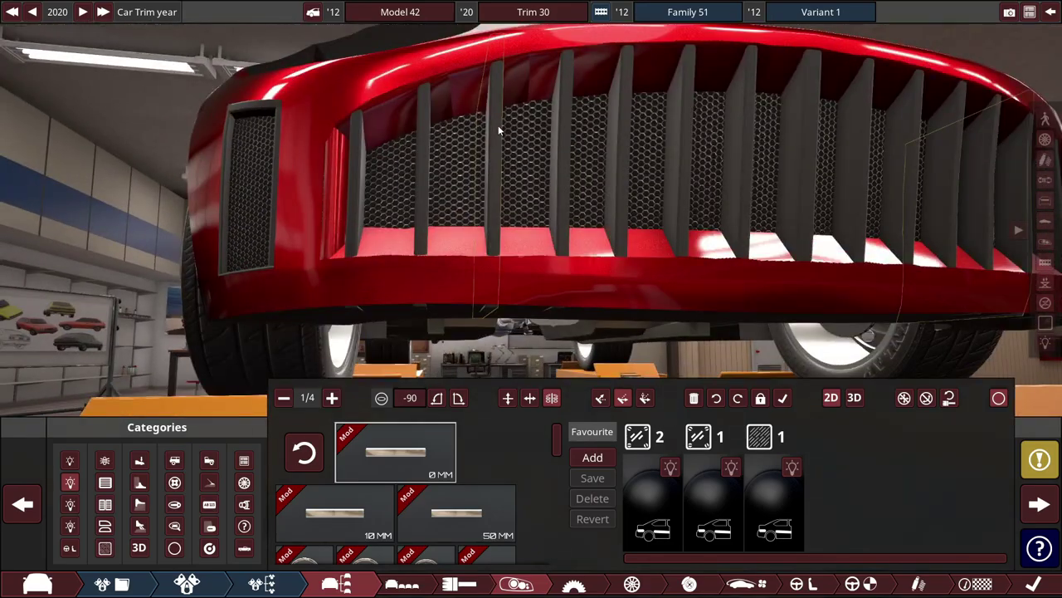
pyautogui.click(371, 138)
pyautogui.moveTo(643, 174); pyautogui.dragTo(596, 197)
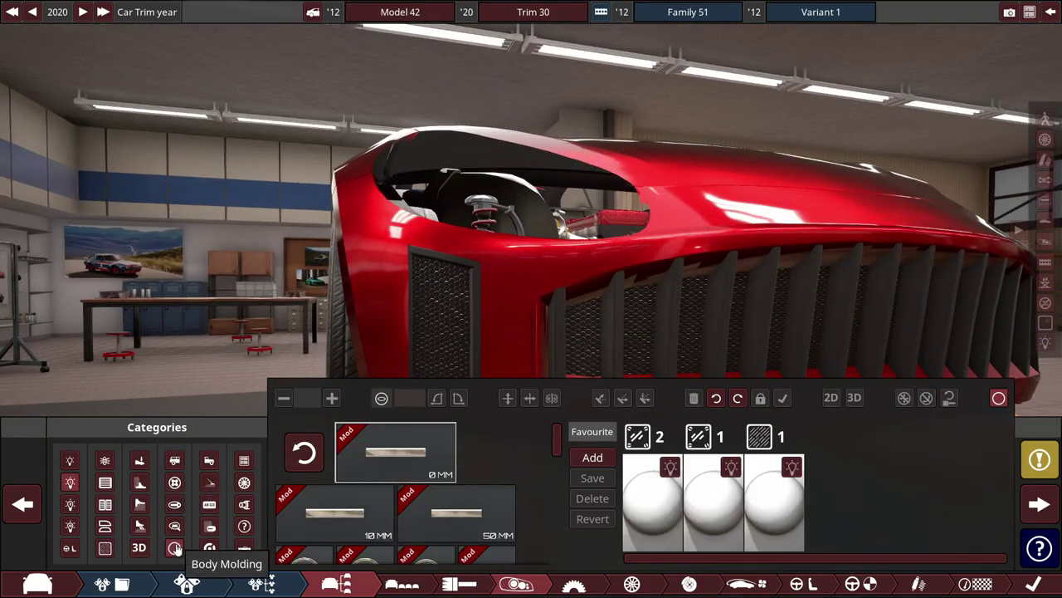
# - Place the hexagonal mesh body molding in the headlight opening
pyautogui.click(174, 547)
pyautogui.moveTo(536, 485)
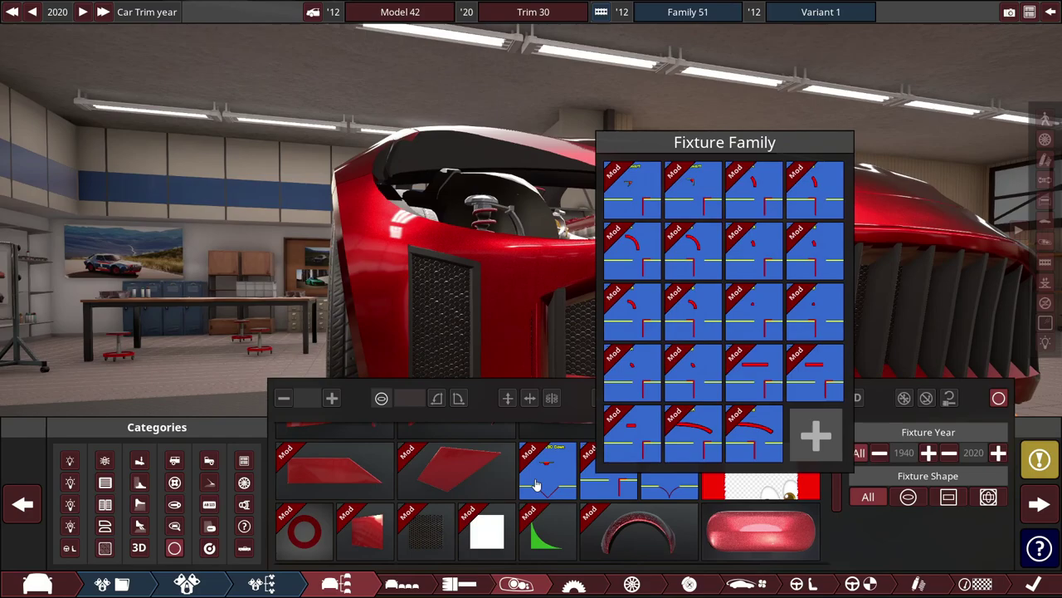
pyautogui.click(423, 536)
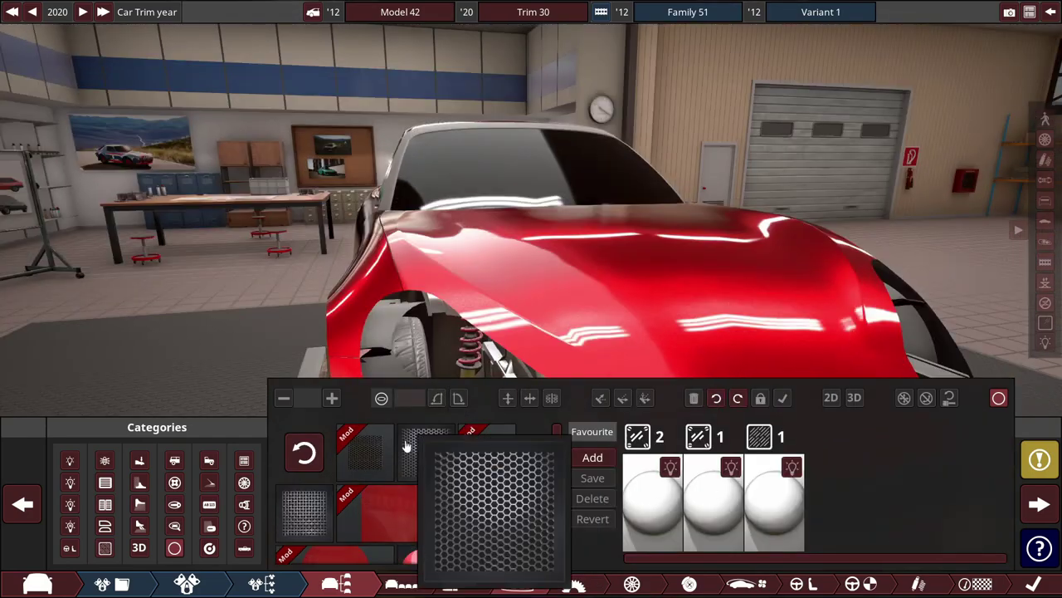
pyautogui.moveTo(408, 448); pyautogui.dragTo(495, 306)
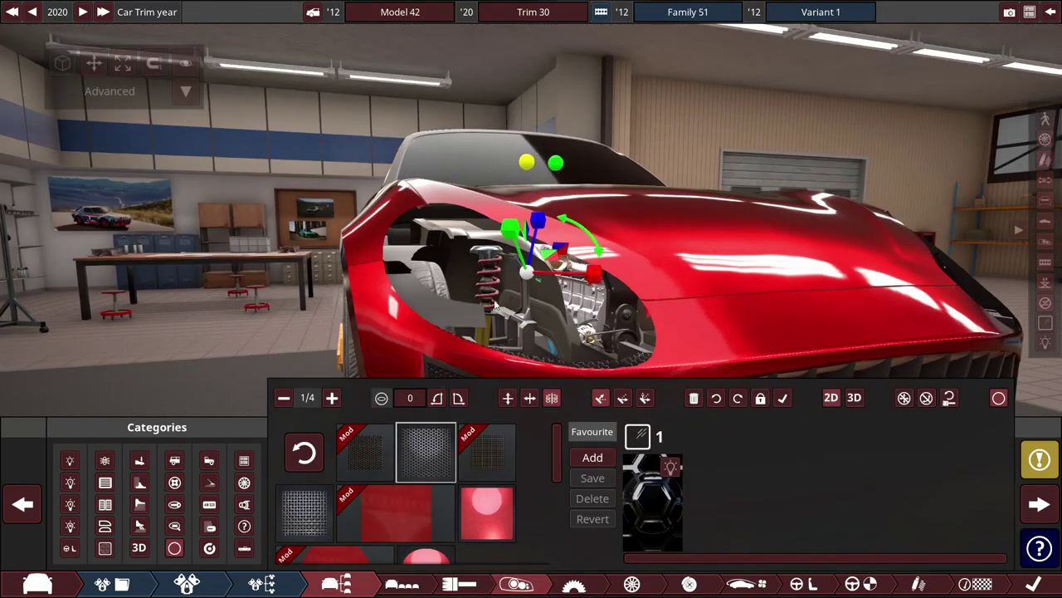
pyautogui.click(502, 291)
pyautogui.click(543, 337)
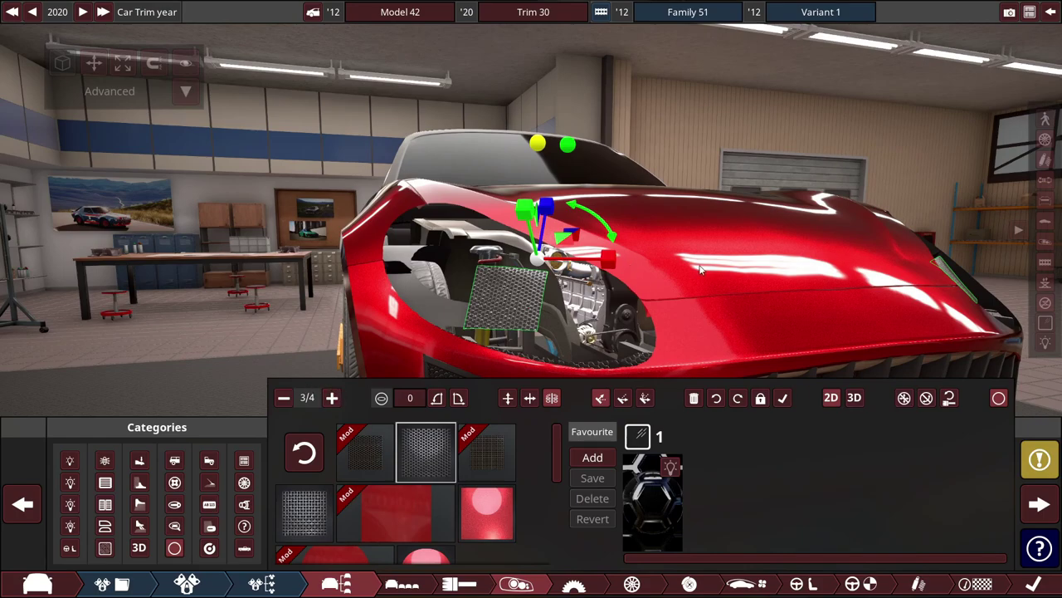
# - Switch the mesh's placement mode and enlarge it to fill the whole headlight opening
pyautogui.moveTo(700, 269); pyautogui.dragTo(523, 284)
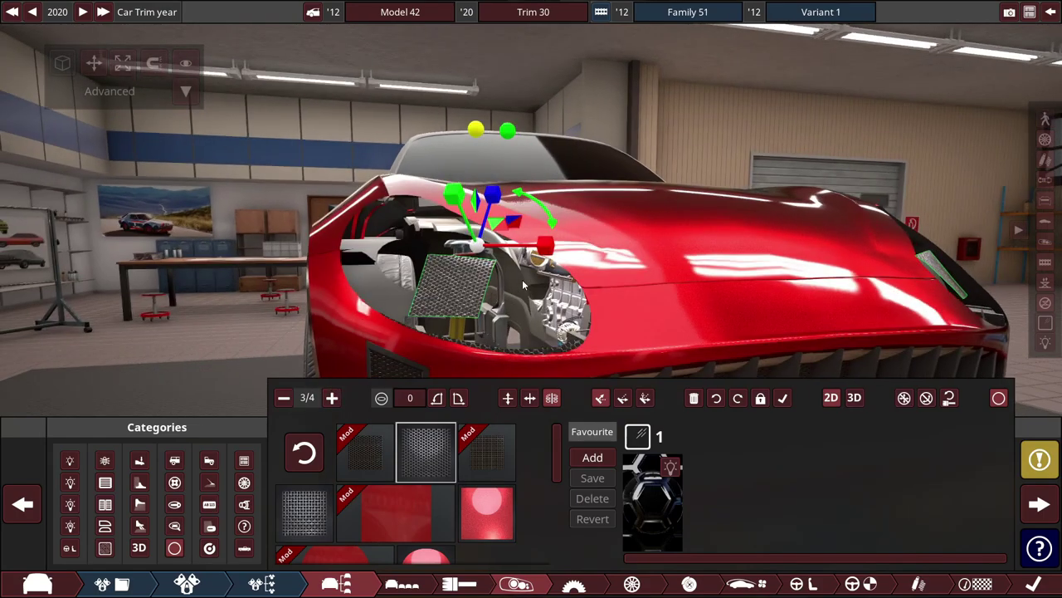
pyautogui.click(623, 400)
pyautogui.moveTo(487, 175); pyautogui.dragTo(623, 281)
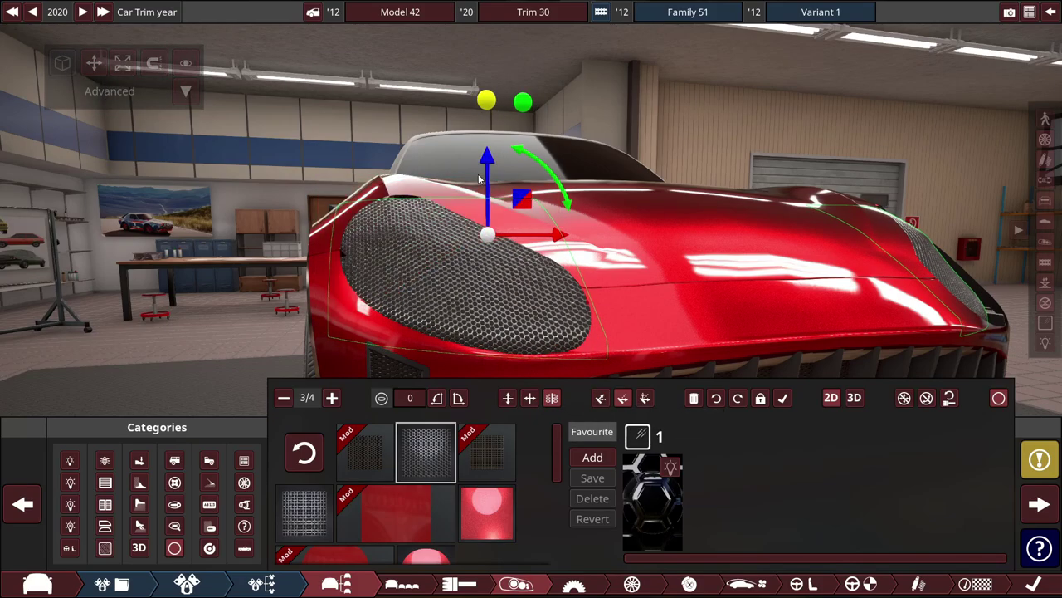
pyautogui.scroll(-5, 627, 256)
pyautogui.moveTo(623, 260); pyautogui.dragTo(494, 234)
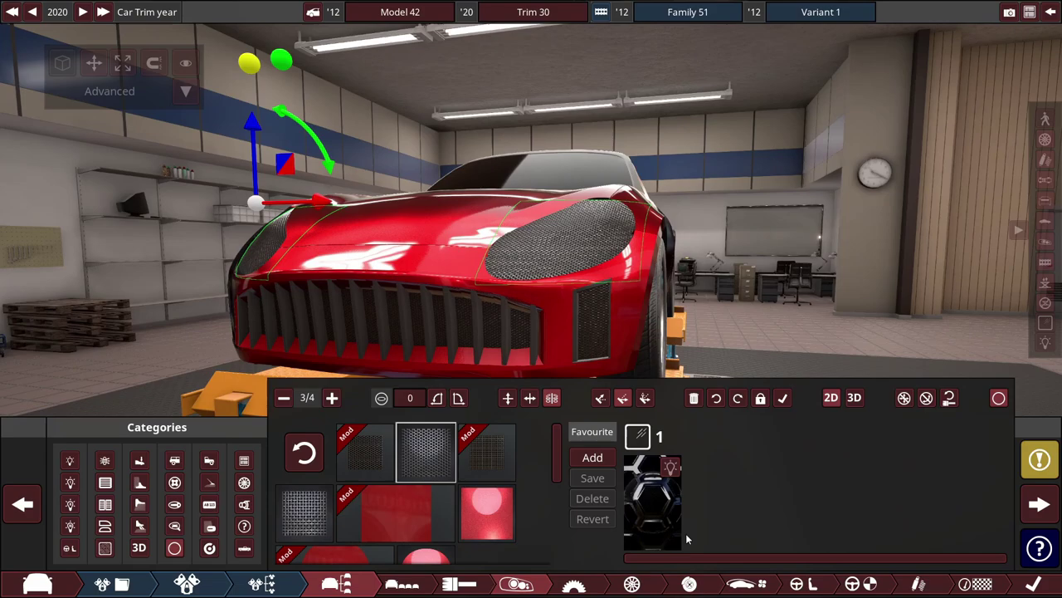
# - Replace the headlight mesh's material with a plain black paint from the Global paint group
pyautogui.click(669, 531)
pyautogui.scroll(-2, 714, 434)
pyautogui.scroll(-2, 570, 498)
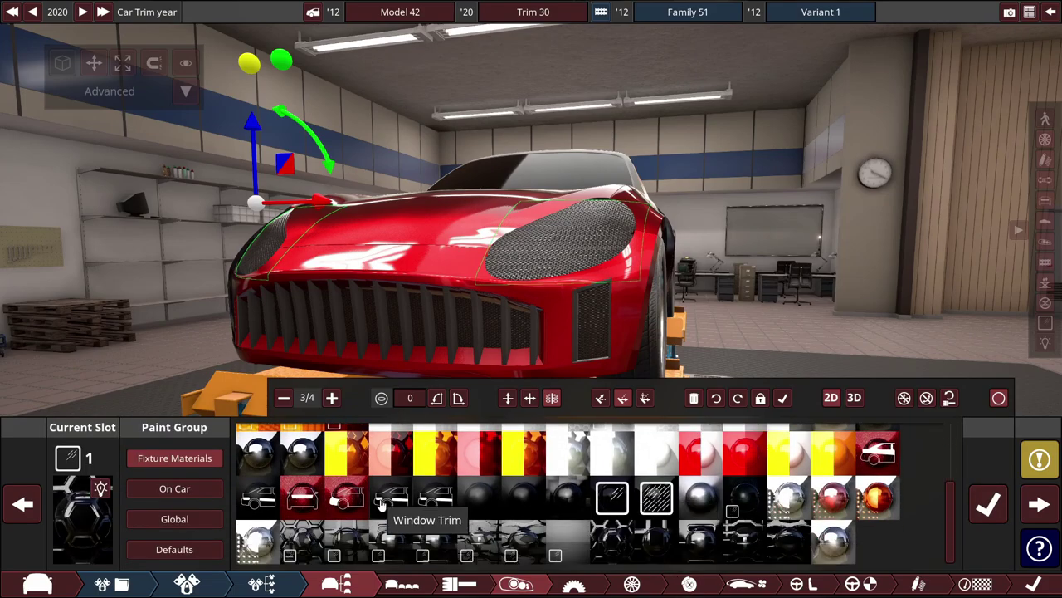
pyautogui.scroll(-2, 452, 205)
pyautogui.click(177, 521)
pyautogui.click(188, 489)
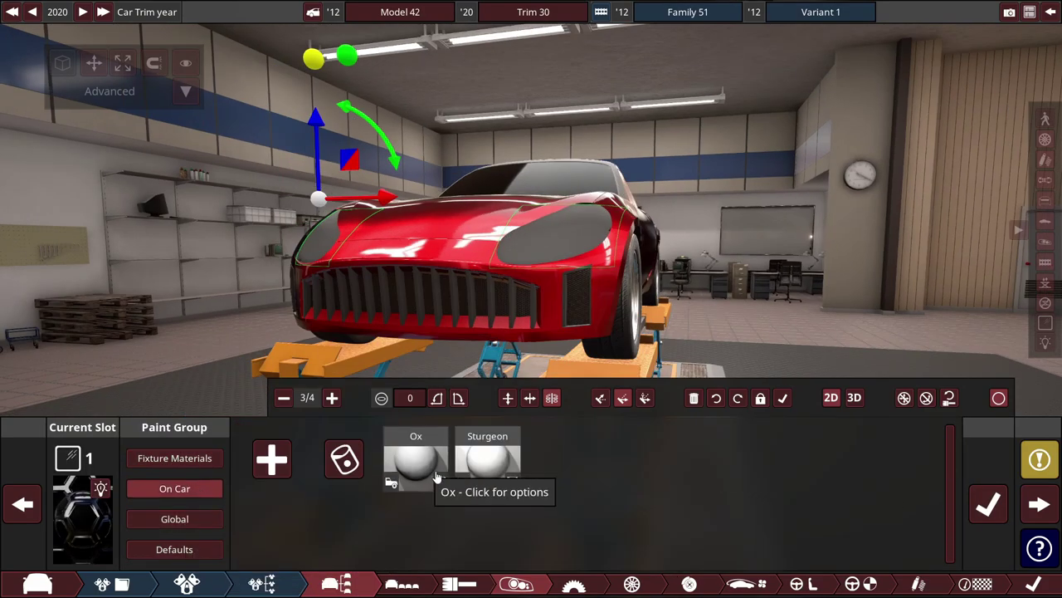
pyautogui.click(162, 520)
pyautogui.doubleClick(694, 474)
# - Copy a black bar from the grille onto the headlight and rotate it to -38.40 degrees
pyautogui.moveTo(593, 228); pyautogui.dragTo(726, 202)
pyautogui.scroll(-2, 727, 202)
pyautogui.scroll(5, 539, 179)
pyautogui.moveTo(538, 179); pyautogui.dragTo(482, 233)
pyautogui.scroll(3, 531, 291)
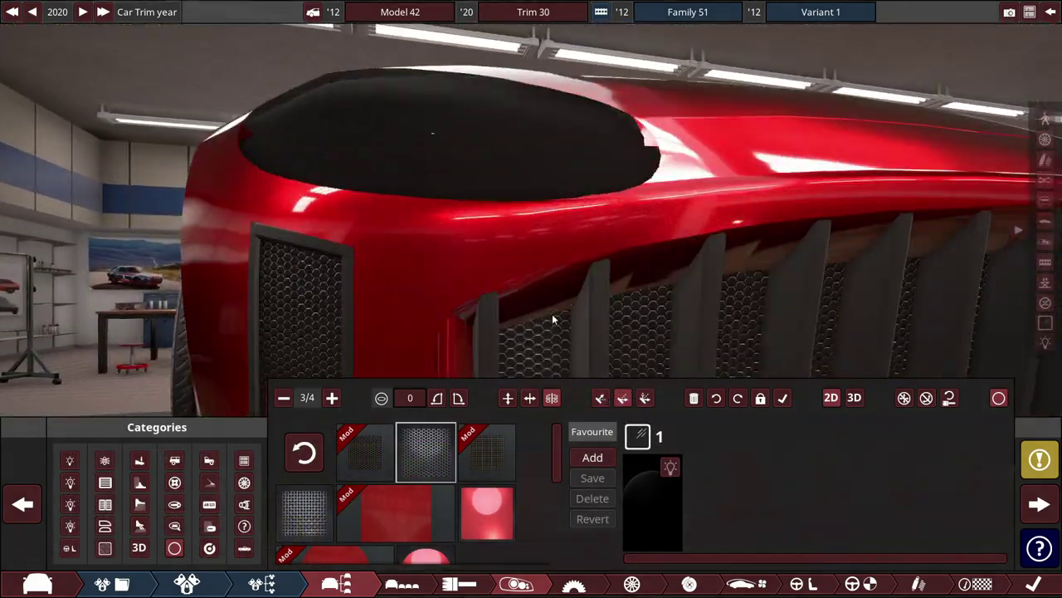
pyautogui.click(554, 315)
pyautogui.scroll(-2, 610, 334)
pyautogui.moveTo(610, 335); pyautogui.dragTo(595, 325)
pyautogui.scroll(5, 573, 319)
pyautogui.click(522, 257)
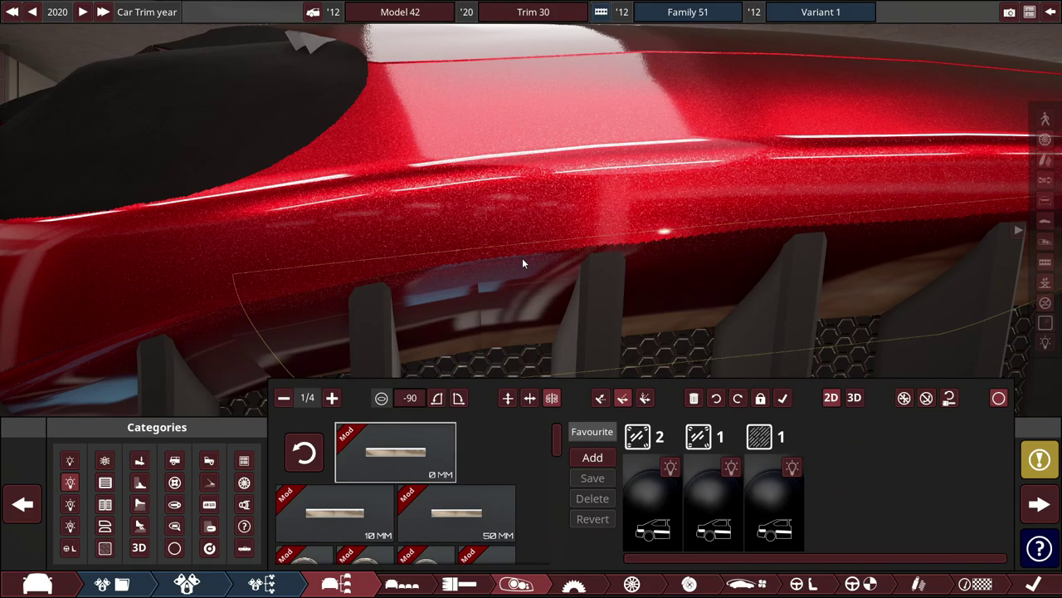
pyautogui.scroll(-4, 535, 264)
pyautogui.moveTo(645, 209); pyautogui.dragTo(658, 222)
pyautogui.moveTo(577, 203); pyautogui.dragTo(637, 217)
pyautogui.scroll(-3, 637, 217)
pyautogui.click(533, 269)
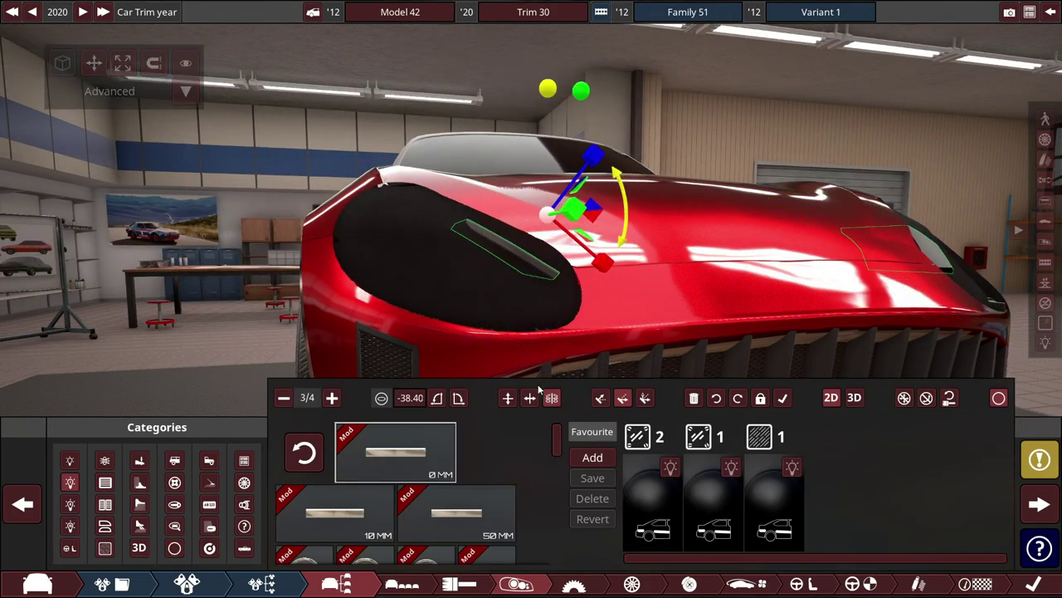
# - Fit the bar trim along the headlight's upper edge, rotating the outer piece to -29.19 degrees
pyautogui.moveTo(587, 160); pyautogui.dragTo(599, 148)
pyautogui.scroll(3, 635, 218)
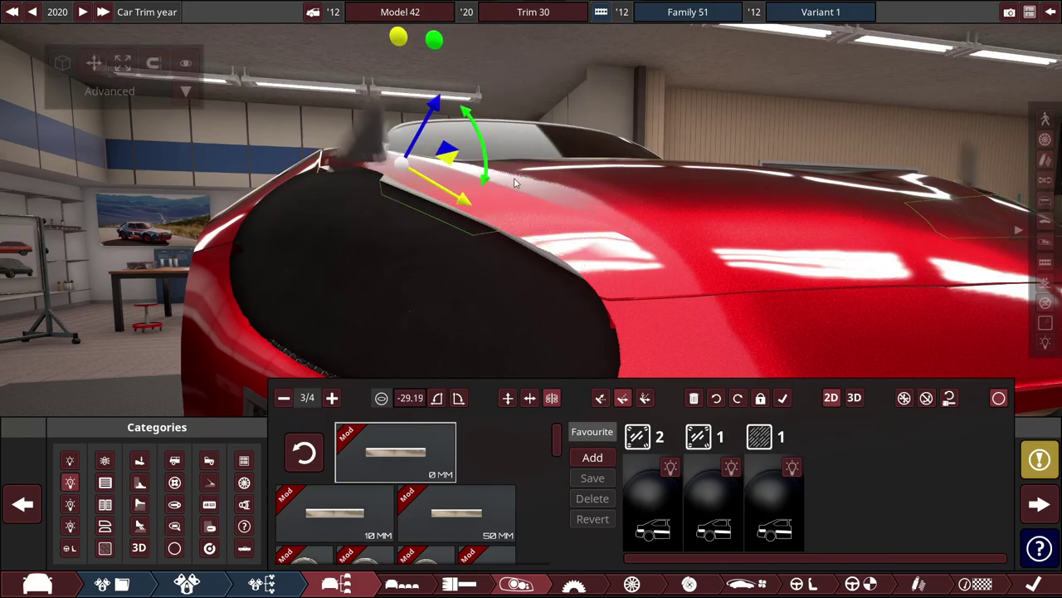
pyautogui.scroll(-3, 514, 183)
pyautogui.moveTo(515, 183)
pyautogui.mouseDown()
pyautogui.moveTo(543, 208)
pyautogui.moveTo(501, 160)
pyautogui.moveTo(518, 176)
pyautogui.mouseUp()
# - Continue the bar trim along the headlight's lower and inner edges with pieces rotated to -18.17, -5.68, 12.05, 65.95 and 113.89 degrees
pyautogui.moveTo(492, 123); pyautogui.dragTo(474, 154)
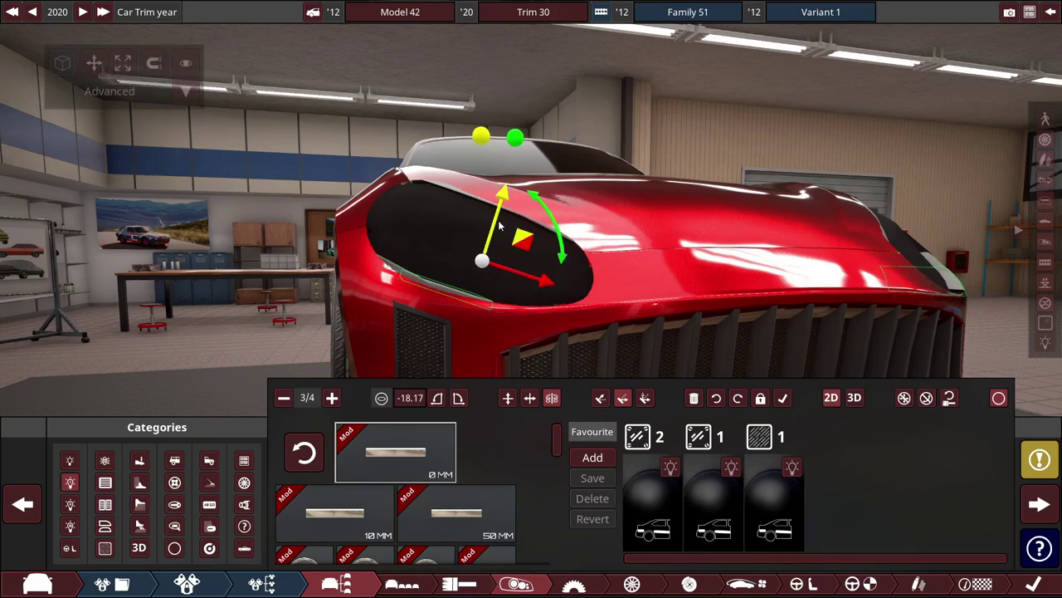
pyautogui.moveTo(500, 224); pyautogui.dragTo(581, 276)
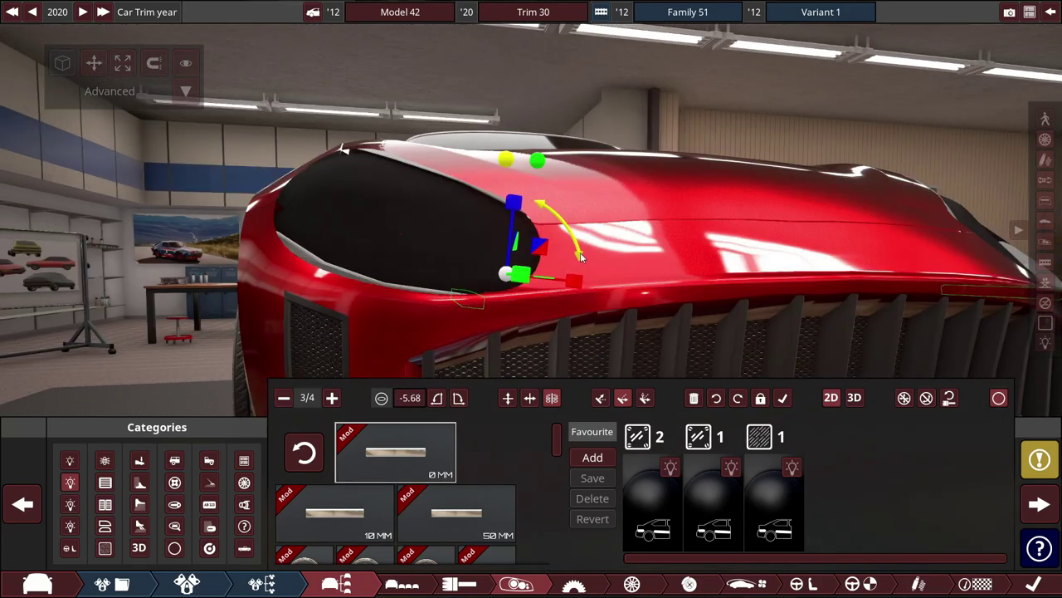
pyautogui.scroll(3, 503, 267)
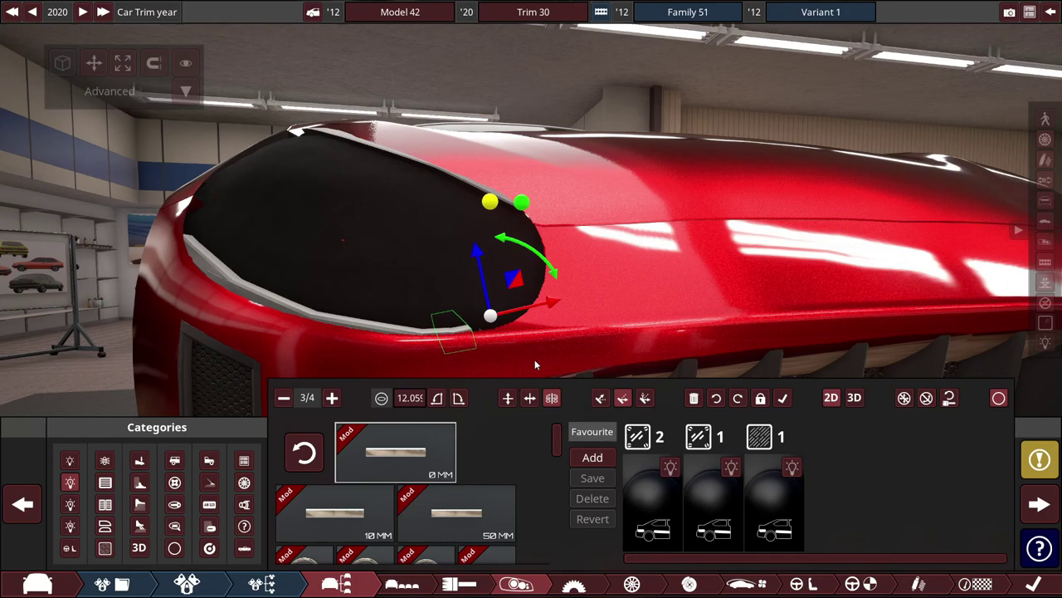
pyautogui.moveTo(536, 305); pyautogui.dragTo(542, 277)
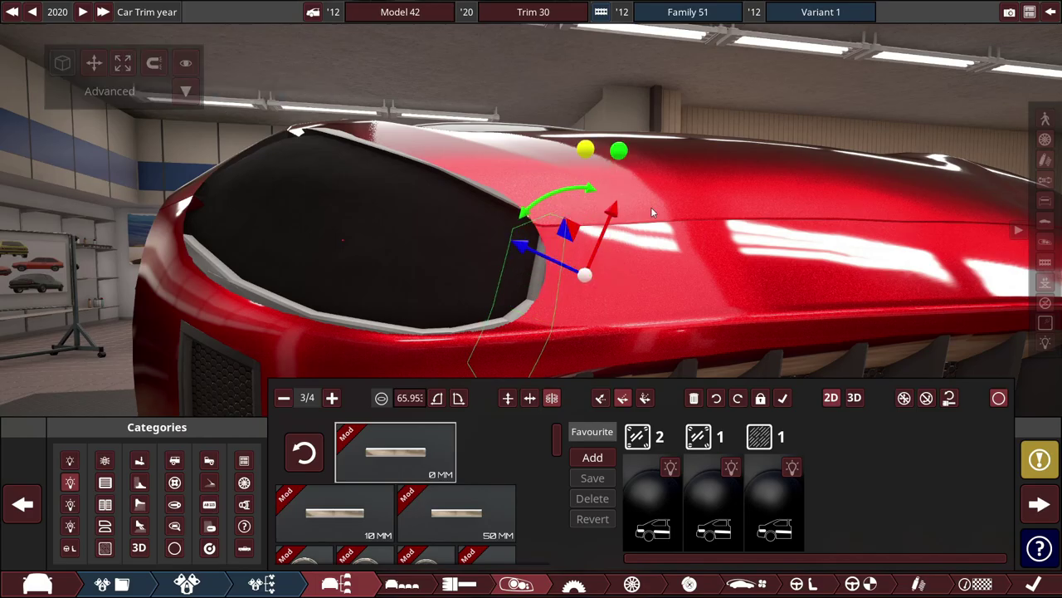
pyautogui.moveTo(562, 372); pyautogui.dragTo(386, 278)
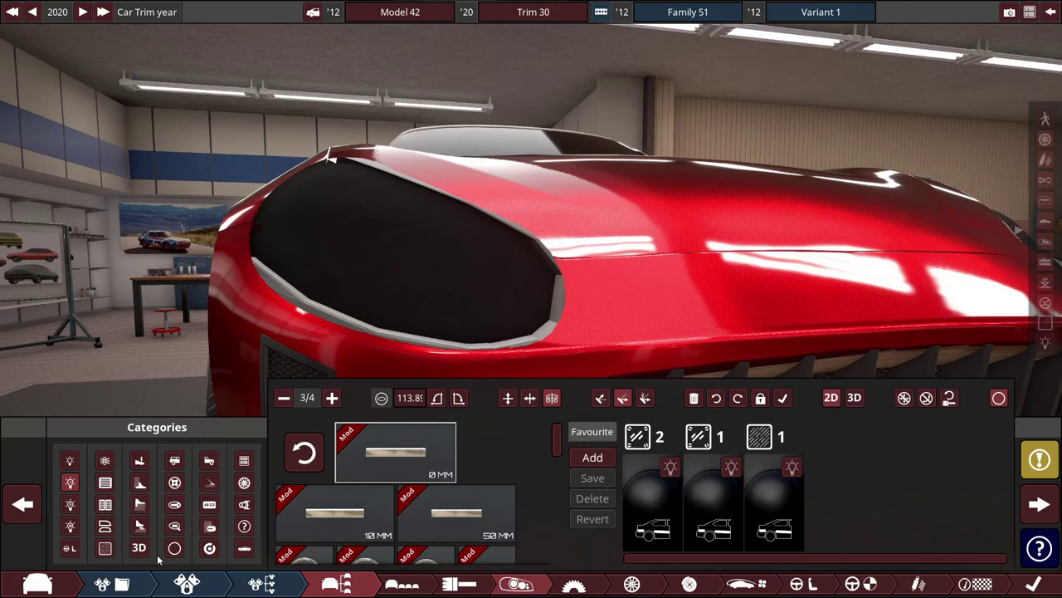
pyautogui.click(72, 482)
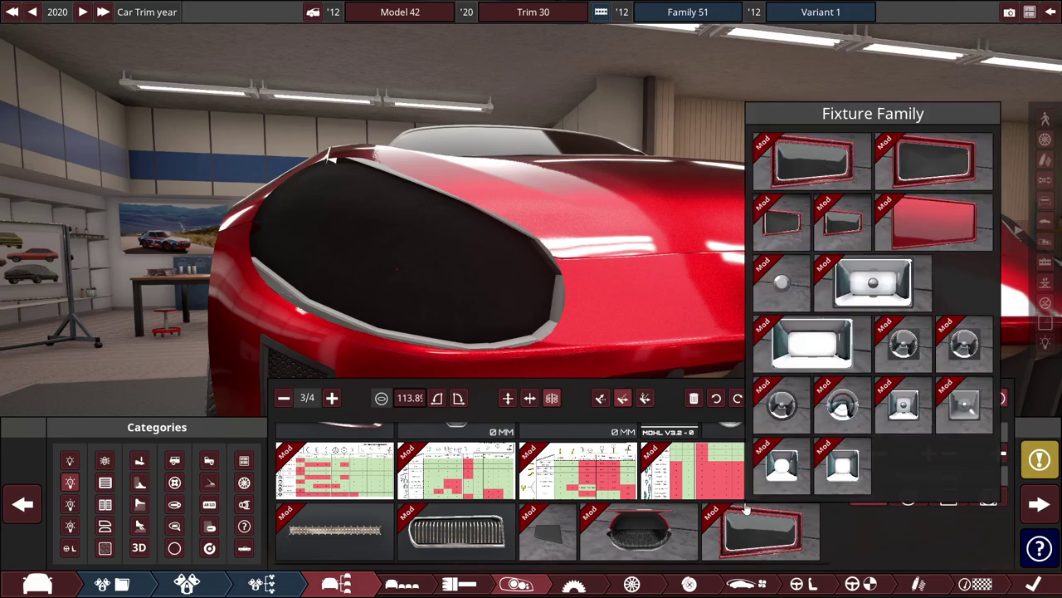
pyautogui.scroll(-15, 748, 507)
pyautogui.moveTo(547, 510); pyautogui.dragTo(428, 242)
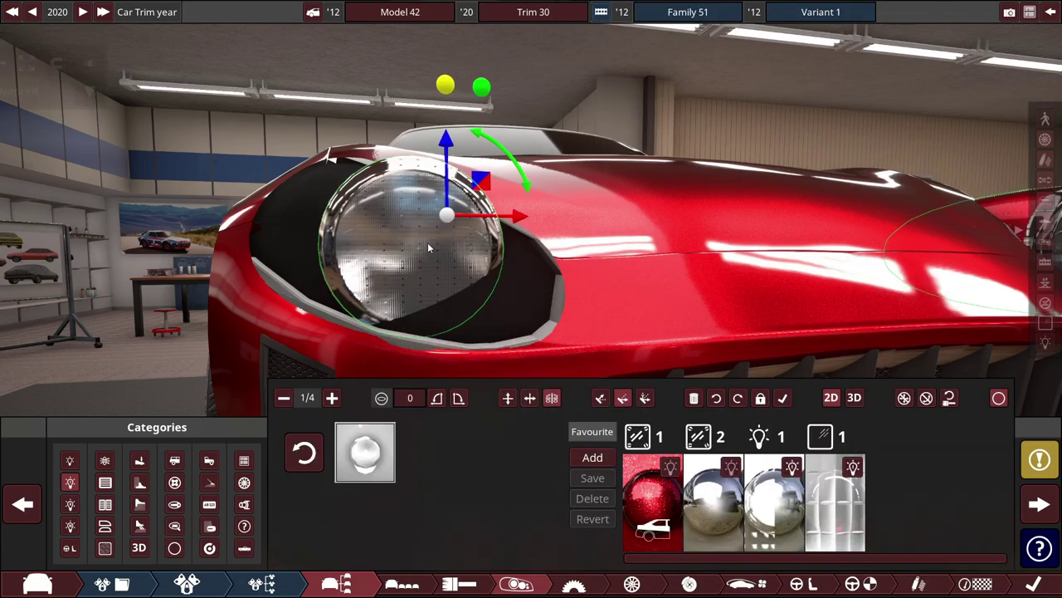
pyautogui.press('Delete')
# - Open up the headlight recess, selecting its cutout fixture and adjusting the bar trim along the upper edge
pyautogui.click(72, 482)
pyautogui.scroll(-15, 647, 491)
pyautogui.scroll(-10, 741, 500)
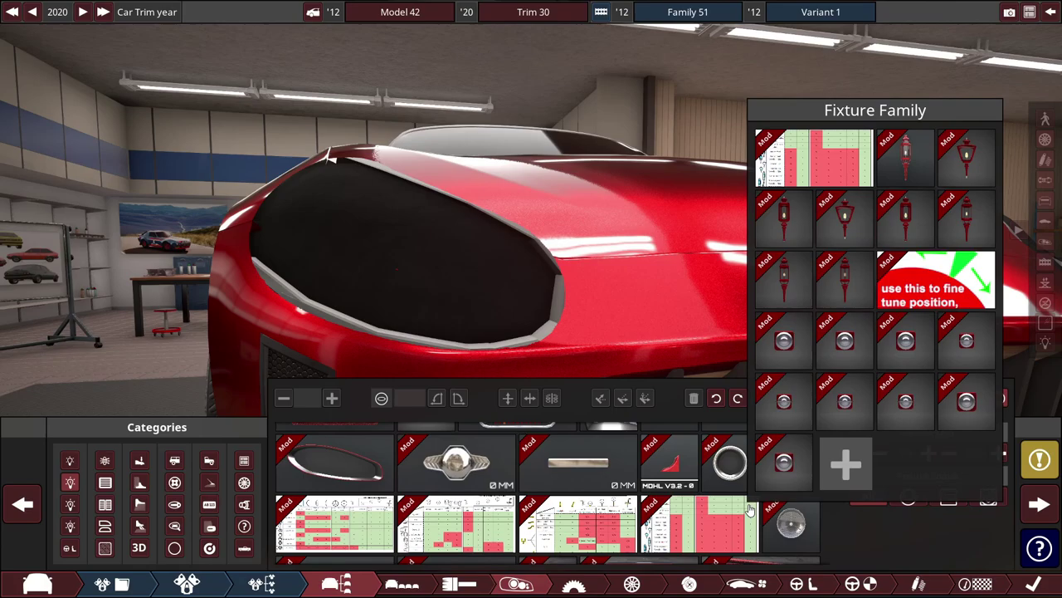
pyautogui.scroll(2, 741, 491)
pyautogui.click(671, 462)
pyautogui.click(631, 287)
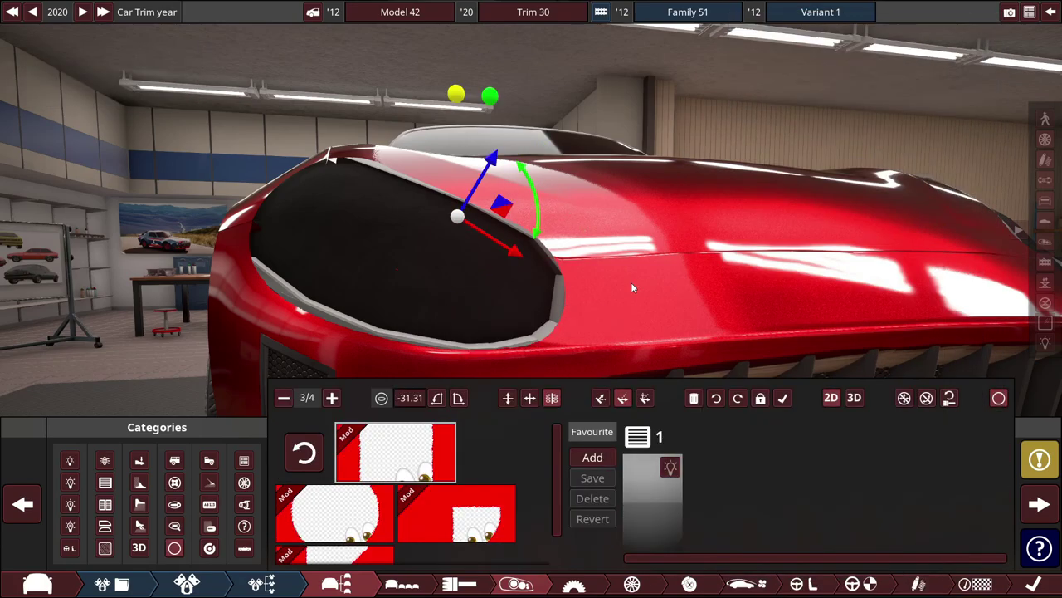
pyautogui.moveTo(379, 136); pyautogui.dragTo(537, 227)
pyautogui.click(646, 270)
pyautogui.click(646, 270)
pyautogui.click(648, 269)
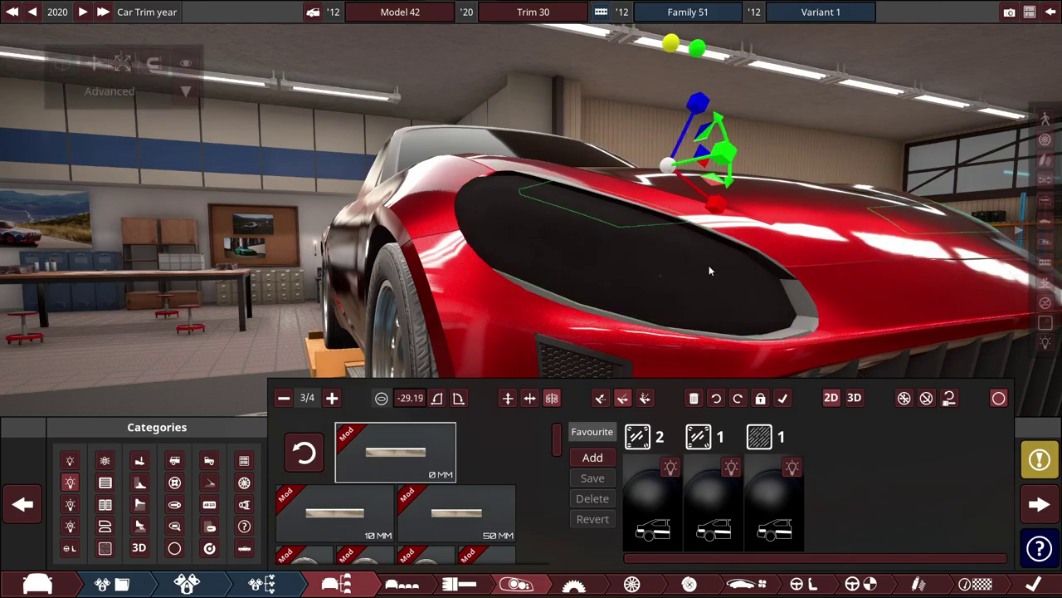
pyautogui.moveTo(709, 265); pyautogui.dragTo(768, 256)
pyautogui.scroll(5, 697, 256)
# - Place a modded chrome ball lamp in the headlight as a 3D fixture and copy it into a diagonal row of three
pyautogui.click(526, 303)
pyautogui.moveTo(782, 354); pyautogui.dragTo(839, 369)
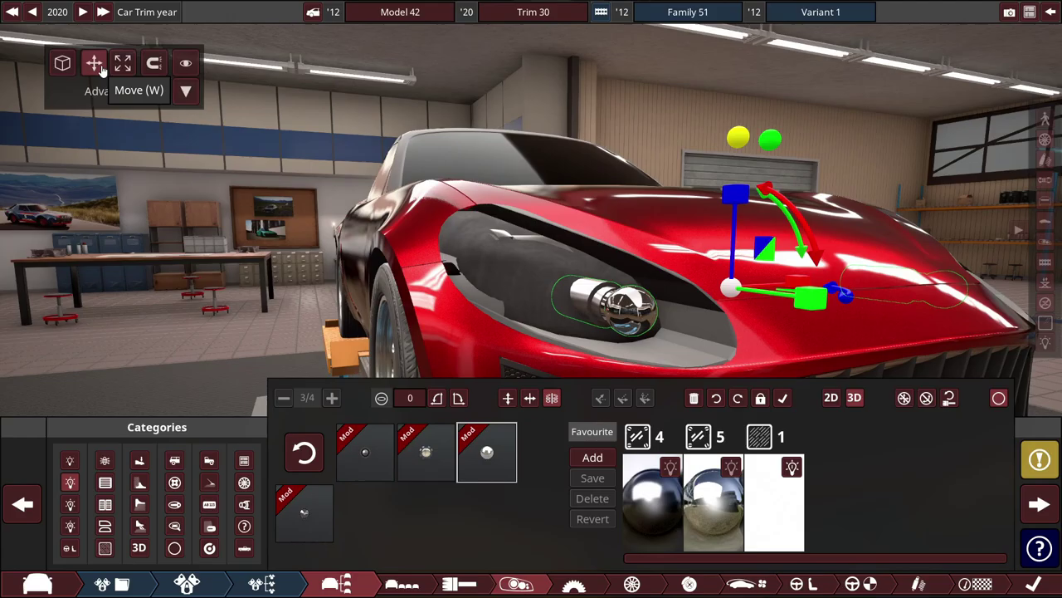
pyautogui.click(95, 64)
pyautogui.moveTo(573, 154); pyautogui.dragTo(469, 178)
pyautogui.moveTo(649, 276); pyautogui.dragTo(576, 261)
pyautogui.moveTo(499, 176); pyautogui.dragTo(468, 181)
pyautogui.moveTo(572, 233); pyautogui.dragTo(501, 235)
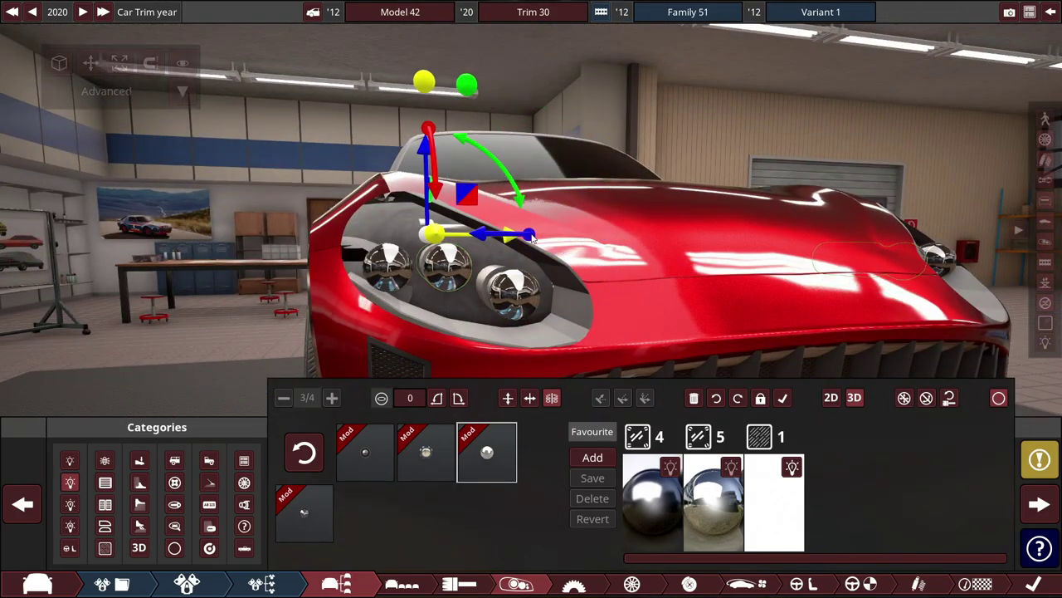
pyautogui.moveTo(427, 170); pyautogui.dragTo(427, 139)
# - Check the lamp row from both sides of the car and adjust the outermost lamp's placement
pyautogui.scroll(-5, 426, 166)
pyautogui.moveTo(514, 183); pyautogui.dragTo(357, 289)
pyautogui.scroll(5, 429, 296)
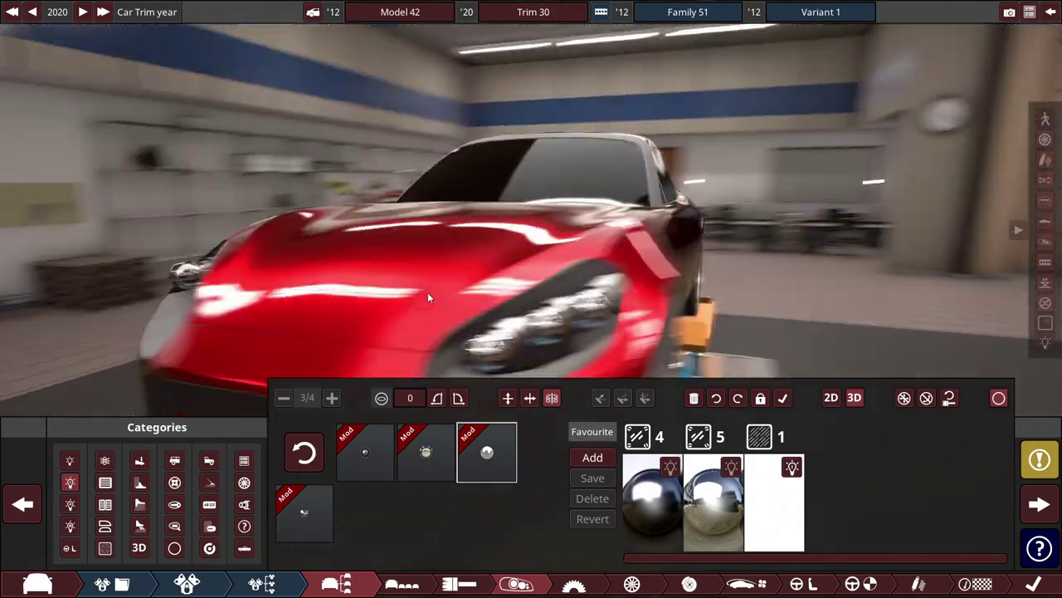
pyautogui.moveTo(428, 297); pyautogui.dragTo(807, 248)
pyautogui.click(677, 285)
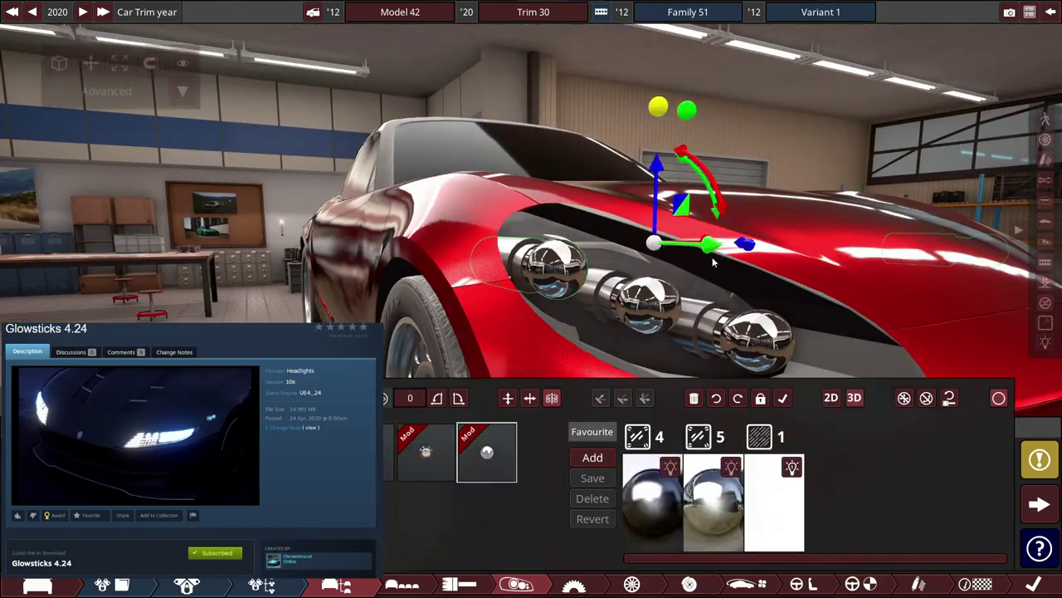
pyautogui.moveTo(631, 348); pyautogui.dragTo(600, 379)
# - Add a modded Glowsticks fixture from the headlight category to the headlight and choose its plain white bar variant
pyautogui.scroll(-10, 787, 480)
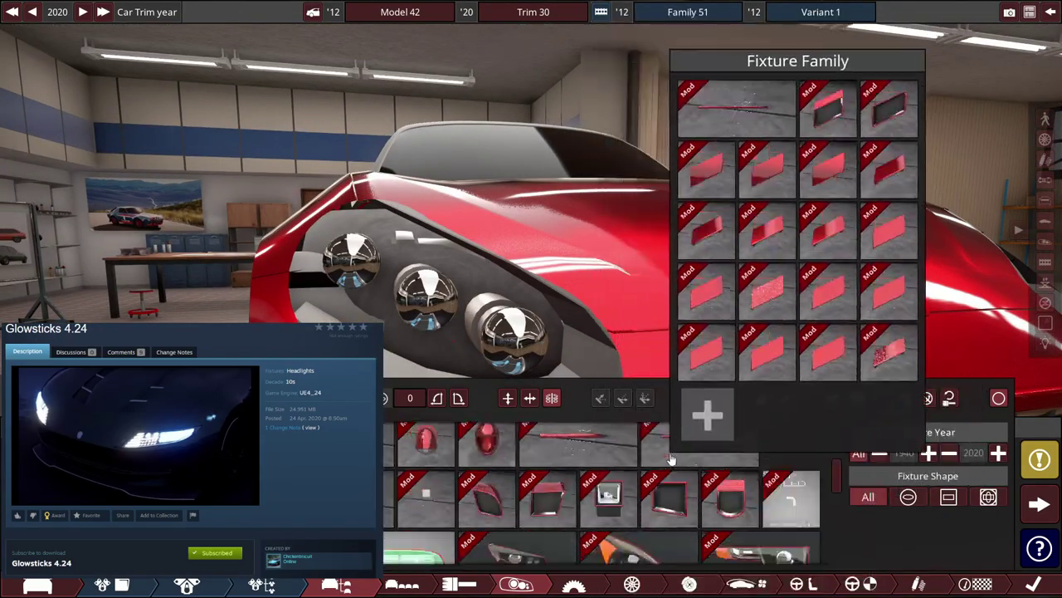
pyautogui.scroll(10, 656, 471)
pyautogui.scroll(5, 778, 486)
pyautogui.scroll(-2, 813, 473)
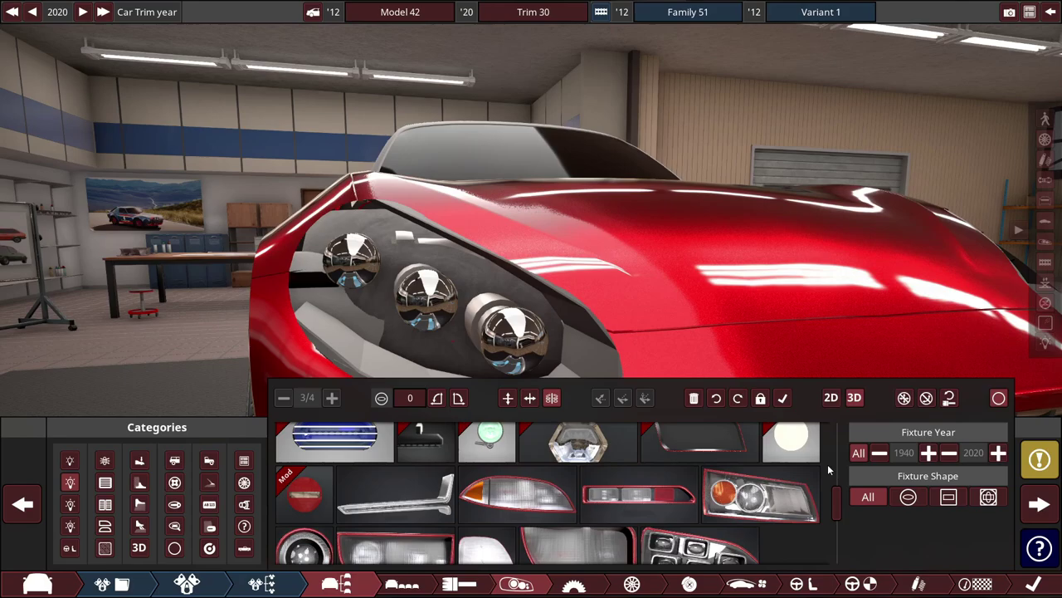
pyautogui.scroll(2, 822, 460)
pyautogui.click(794, 452)
pyautogui.scroll(-2, 455, 469)
pyautogui.scroll(-3, 455, 469)
pyautogui.click(457, 519)
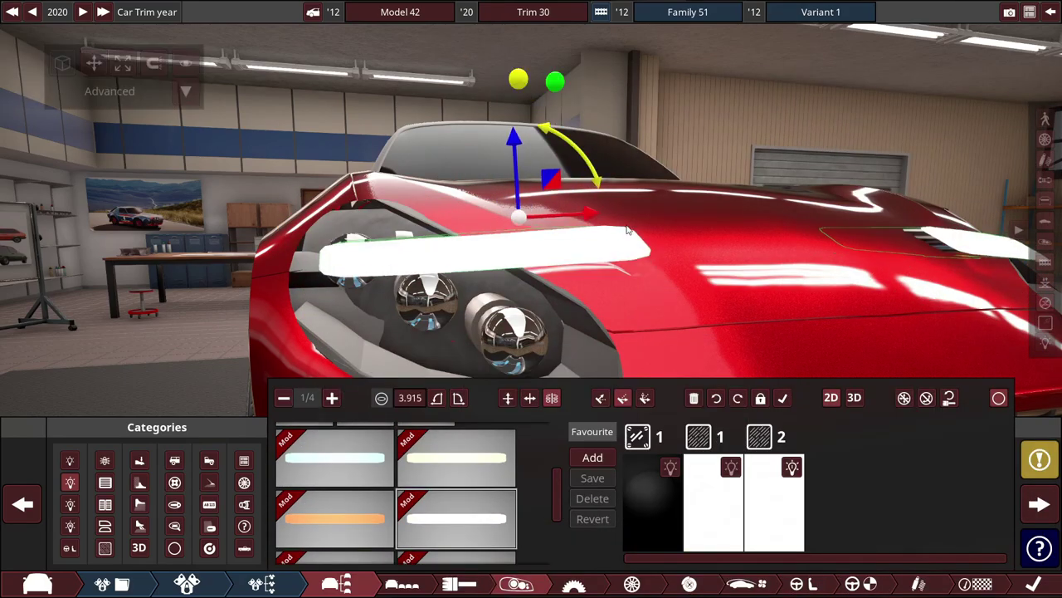
# - Align the white light bar with the headlight's upper edge at -29.50 degrees, comparing the warm and white variants
pyautogui.moveTo(629, 230); pyautogui.dragTo(560, 274)
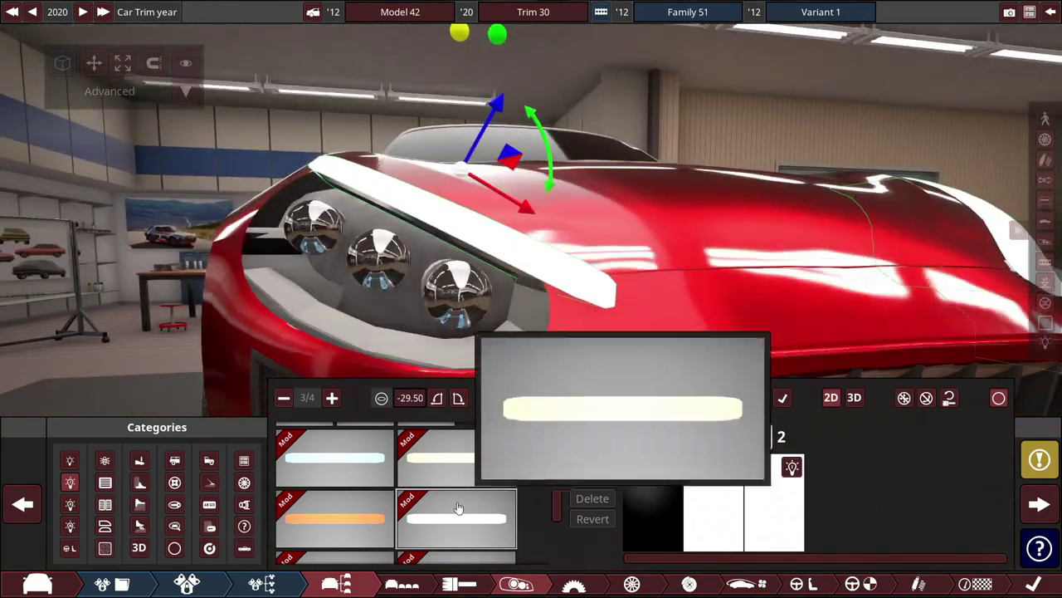
pyautogui.scroll(-2, 459, 507)
pyautogui.scroll(2, 482, 515)
pyautogui.click(463, 459)
pyautogui.click(456, 506)
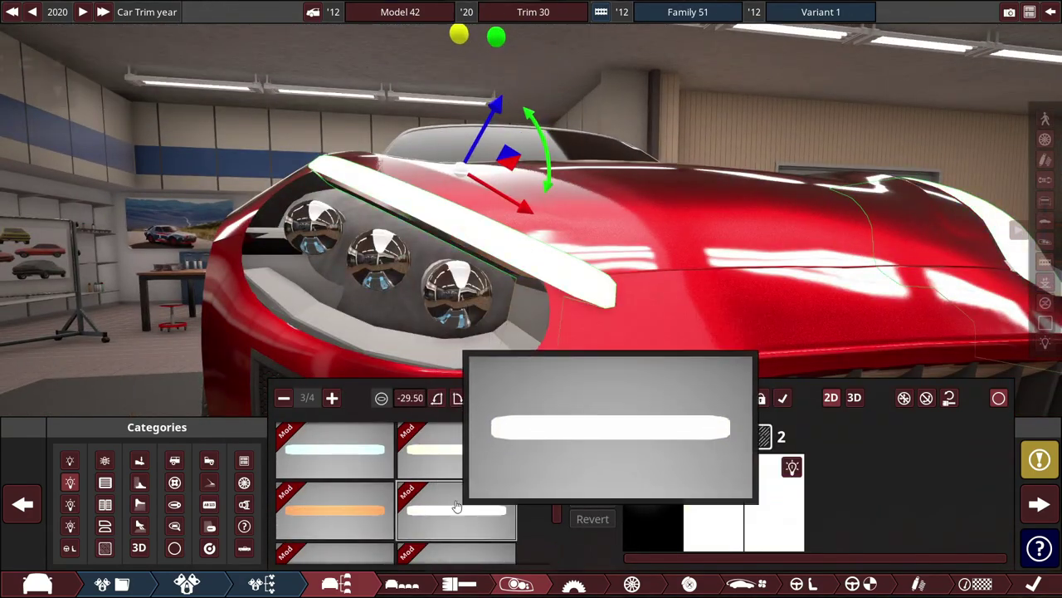
# - Switch the light bar to a white variant further down the list and resize it under the upper trim, rotating the inner piece to -41.40 degrees
pyautogui.scroll(-3, 456, 503)
pyautogui.click(325, 541)
pyautogui.moveTo(558, 270); pyautogui.dragTo(533, 153)
pyautogui.click(123, 63)
pyautogui.moveTo(647, 234)
pyautogui.mouseDown()
pyautogui.moveTo(657, 240)
pyautogui.moveTo(649, 235)
pyautogui.mouseUp()
pyautogui.moveTo(659, 148); pyautogui.dragTo(669, 176)
pyautogui.click(93, 63)
pyautogui.moveTo(489, 182); pyautogui.dragTo(465, 240)
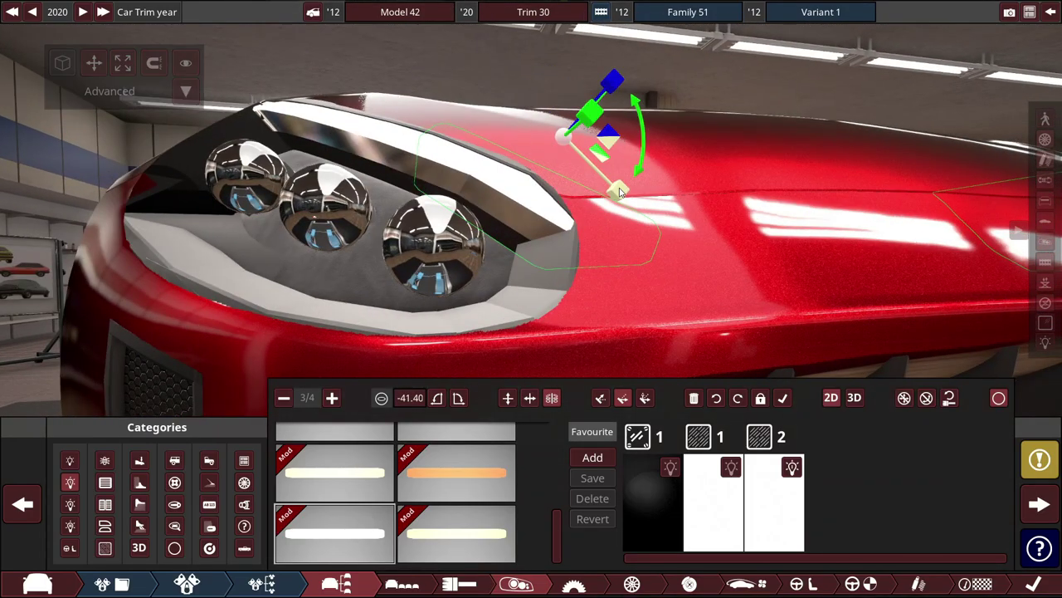
# - Fit the inner light bar piece around the headlight's inner corner, rotating it to -73.52 degrees
pyautogui.scroll(3, 583, 185)
pyautogui.scroll(-1, 576, 158)
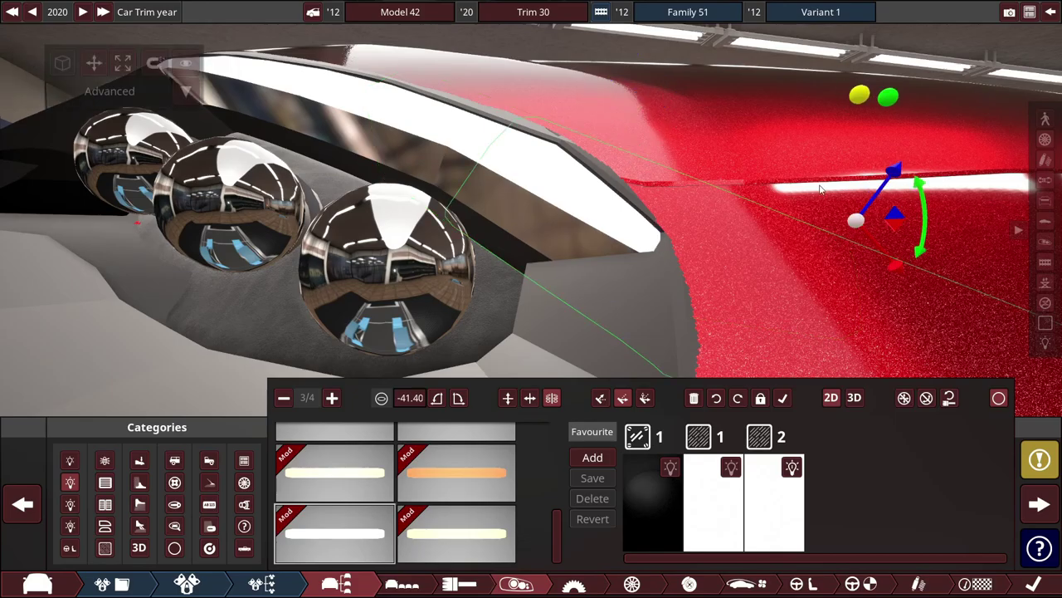
pyautogui.moveTo(925, 208); pyautogui.dragTo(920, 247)
pyautogui.scroll(-3, 830, 216)
pyautogui.click(753, 144)
pyautogui.scroll(-4, 755, 142)
pyautogui.moveTo(756, 143); pyautogui.dragTo(649, 273)
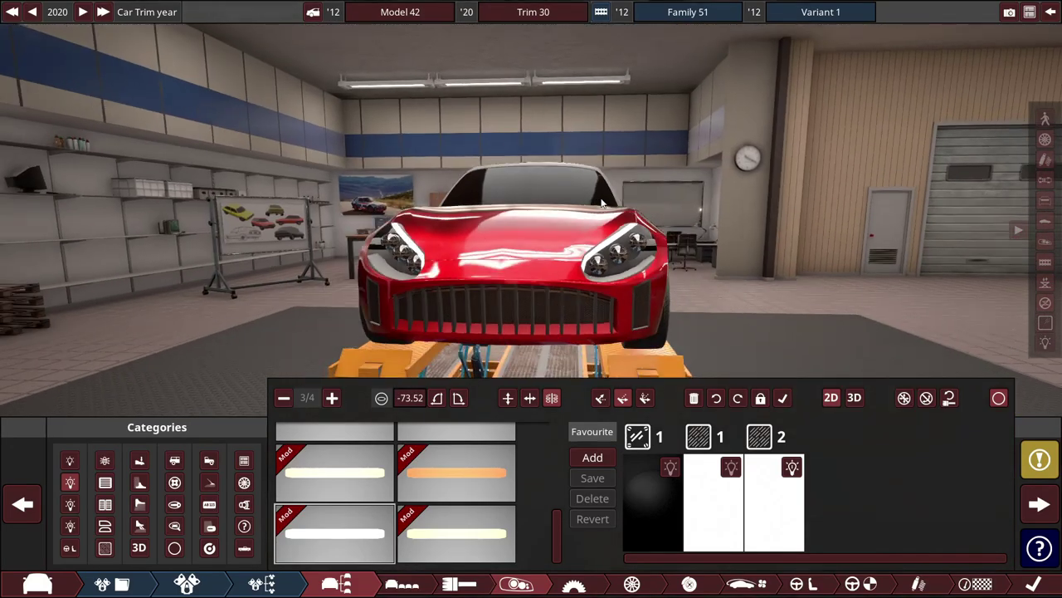
# - Place a glossy square patch fixture over the headlight and set its layer to 3/4
pyautogui.scroll(4, 649, 273)
pyautogui.click(174, 548)
pyautogui.click(478, 468)
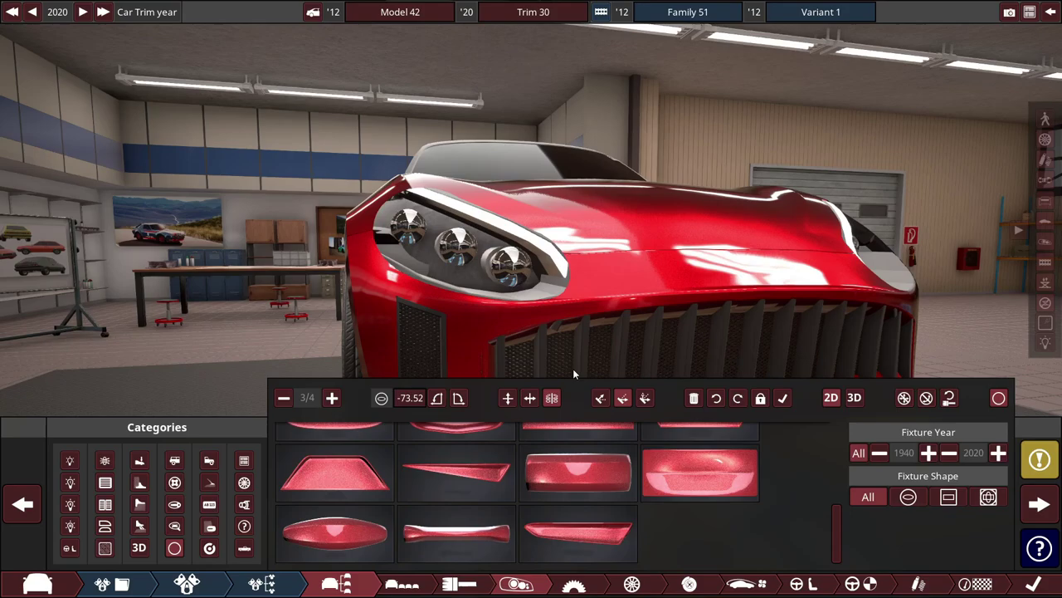
pyautogui.scroll(4, 699, 492)
pyautogui.click(423, 518)
pyautogui.scroll(5, 449, 471)
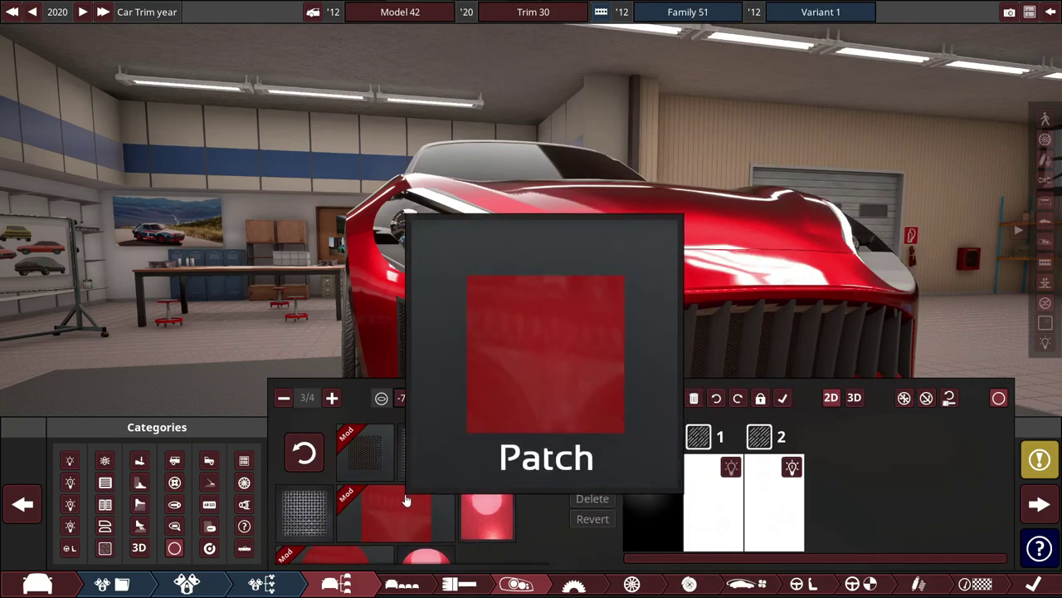
pyautogui.click(503, 241)
pyautogui.click(639, 215)
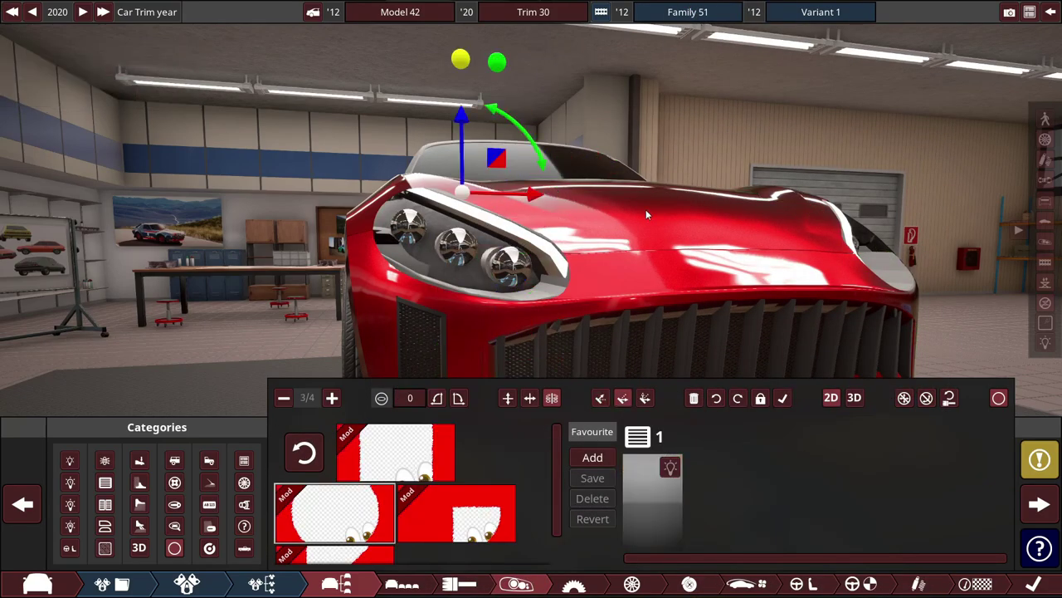
pyautogui.click(628, 214)
pyautogui.click(332, 399)
pyautogui.click(625, 399)
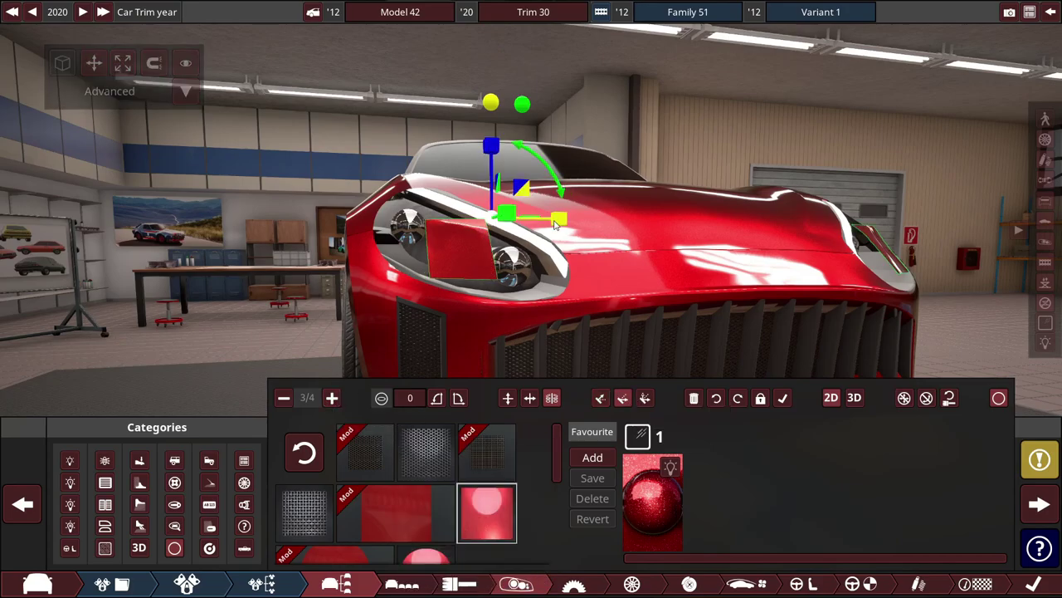
# - Stretch the patch to cover the whole headlight opening and rotate it to -2.136 degrees
pyautogui.moveTo(554, 224); pyautogui.dragTo(625, 226)
pyautogui.moveTo(491, 145); pyautogui.dragTo(485, 79)
pyautogui.moveTo(622, 315); pyautogui.dragTo(549, 170)
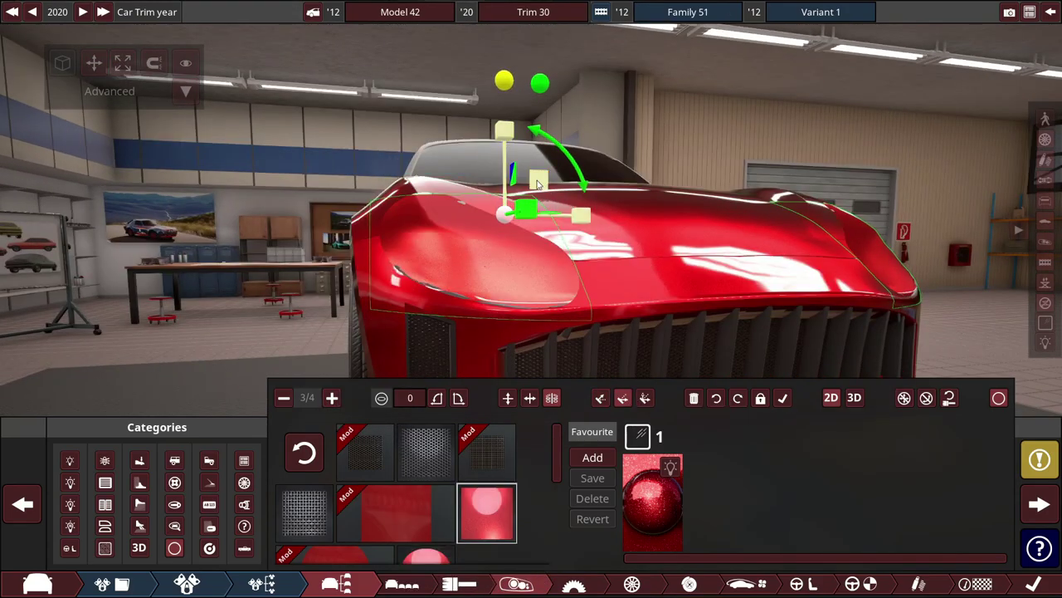
pyautogui.scroll(3, 511, 276)
pyautogui.moveTo(511, 275); pyautogui.dragTo(473, 300)
pyautogui.moveTo(565, 166)
pyautogui.mouseDown()
pyautogui.moveTo(575, 148)
pyautogui.moveTo(583, 161)
pyautogui.mouseUp()
pyautogui.moveTo(498, 109); pyautogui.dragTo(481, 101)
pyautogui.moveTo(568, 152); pyautogui.dragTo(584, 178)
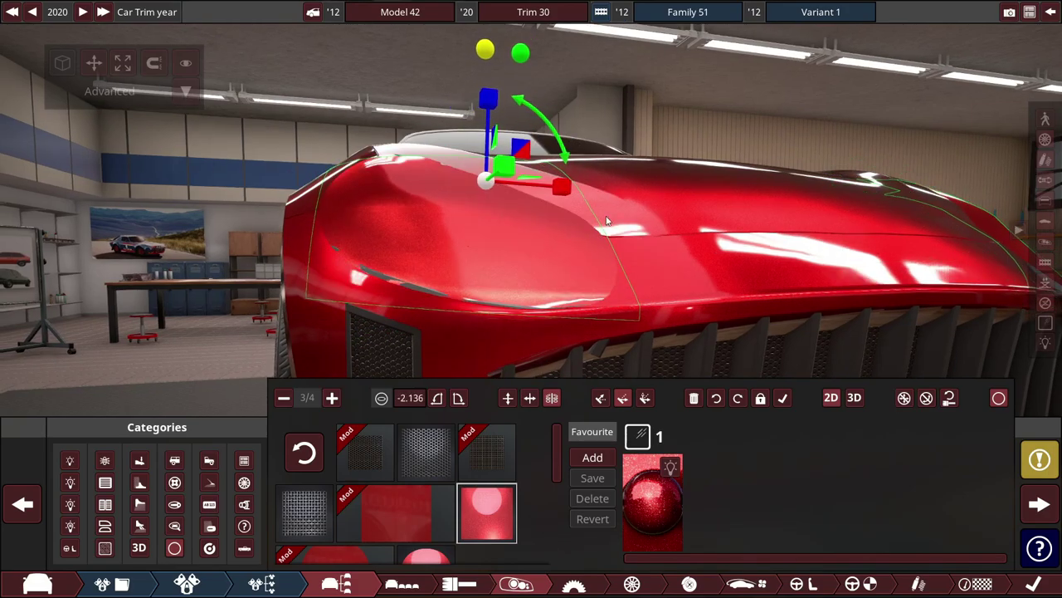
# - Change the headlight patch's material to a transparent dark glass from the Fixture Materials group
pyautogui.click(652, 498)
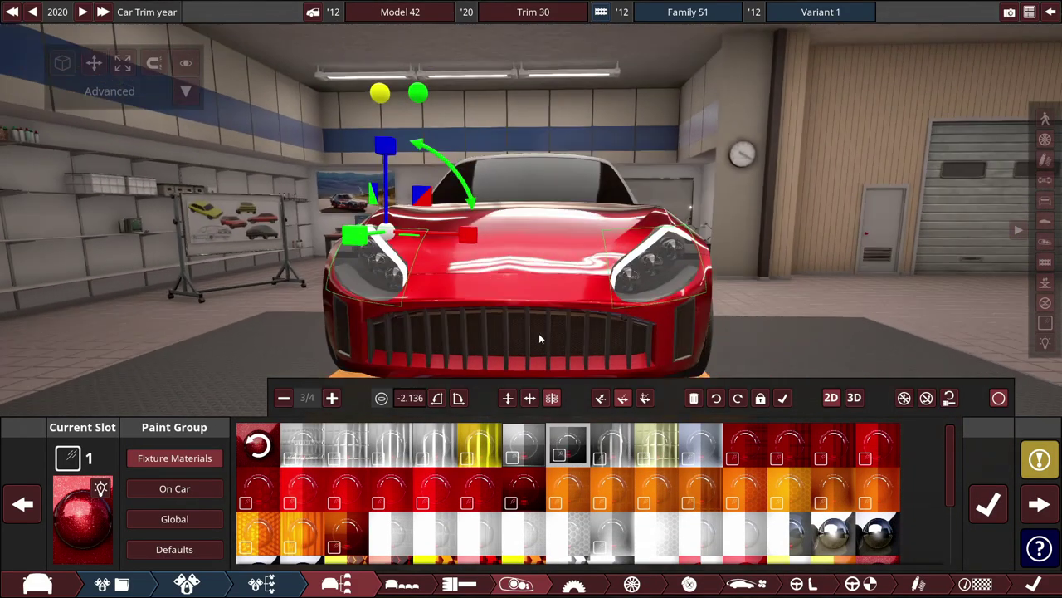
pyautogui.moveTo(610, 307); pyautogui.dragTo(644, 278)
pyautogui.scroll(5, 651, 290)
# - Rescale the bar trim pieces along the headlight's lower edge to fit beneath the glass cover and check the front end
pyautogui.click(642, 278)
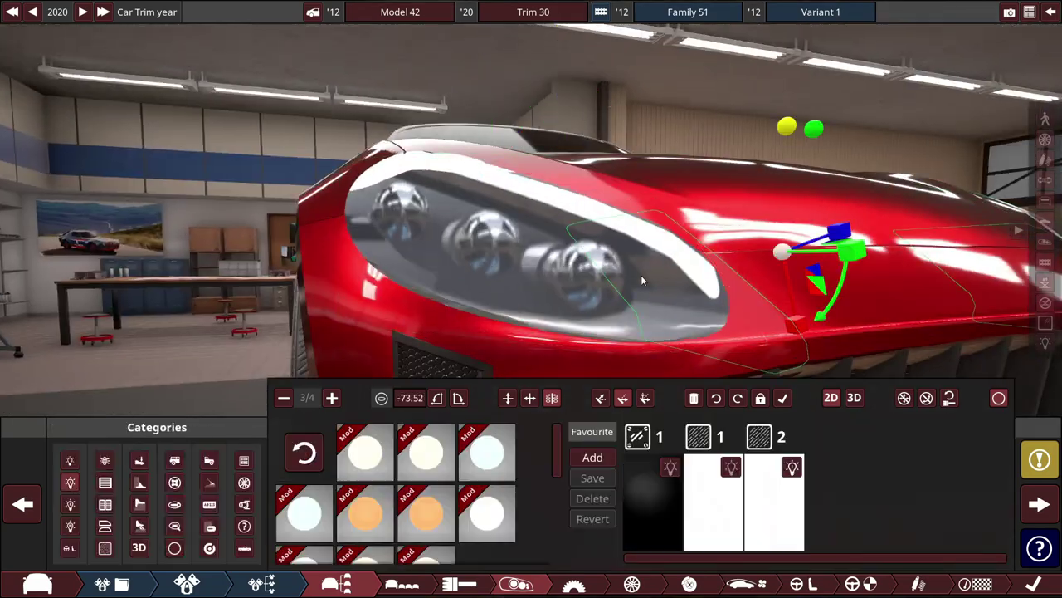
pyautogui.click(641, 275)
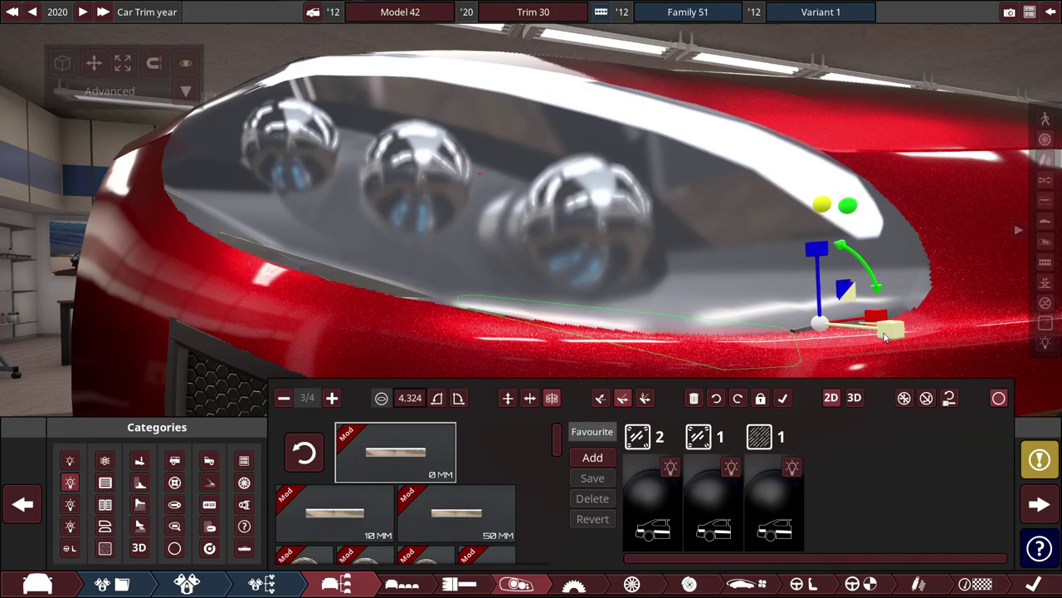
pyautogui.moveTo(370, 253); pyautogui.dragTo(960, 329)
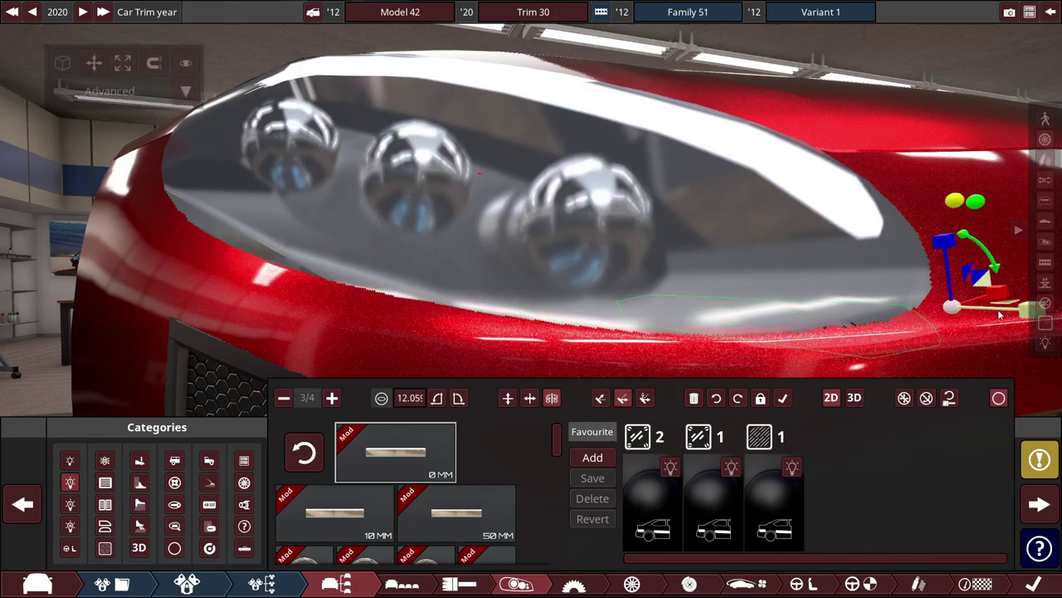
pyautogui.scroll(-3, 924, 341)
pyautogui.click(883, 69)
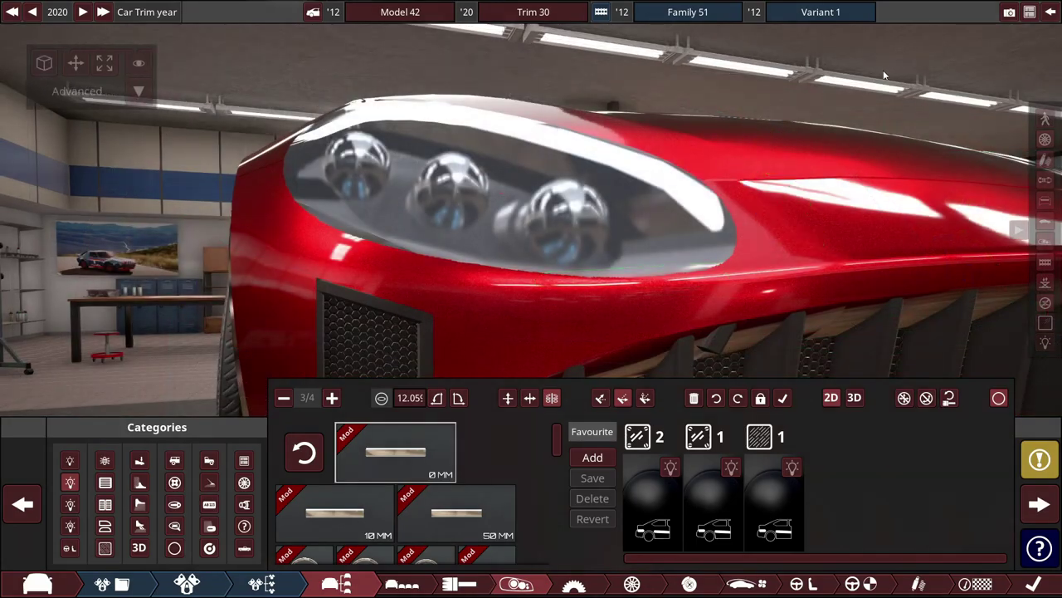
pyautogui.moveTo(883, 69); pyautogui.dragTo(691, 170)
pyautogui.scroll(-3, 792, 171)
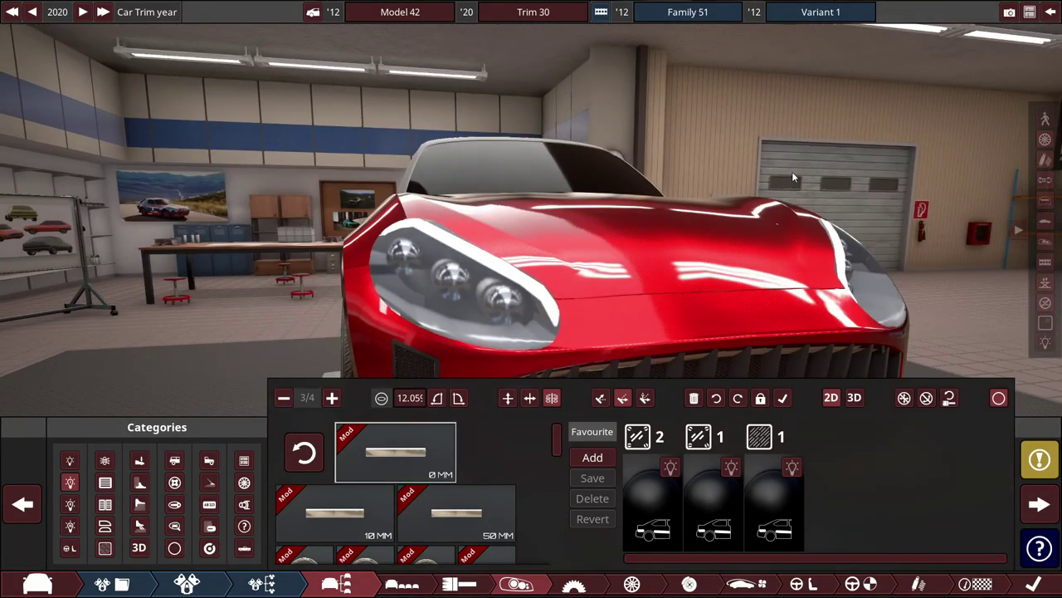
pyautogui.scroll(-3, 792, 171)
pyautogui.scroll(2, 691, 170)
pyautogui.scroll(1, 692, 170)
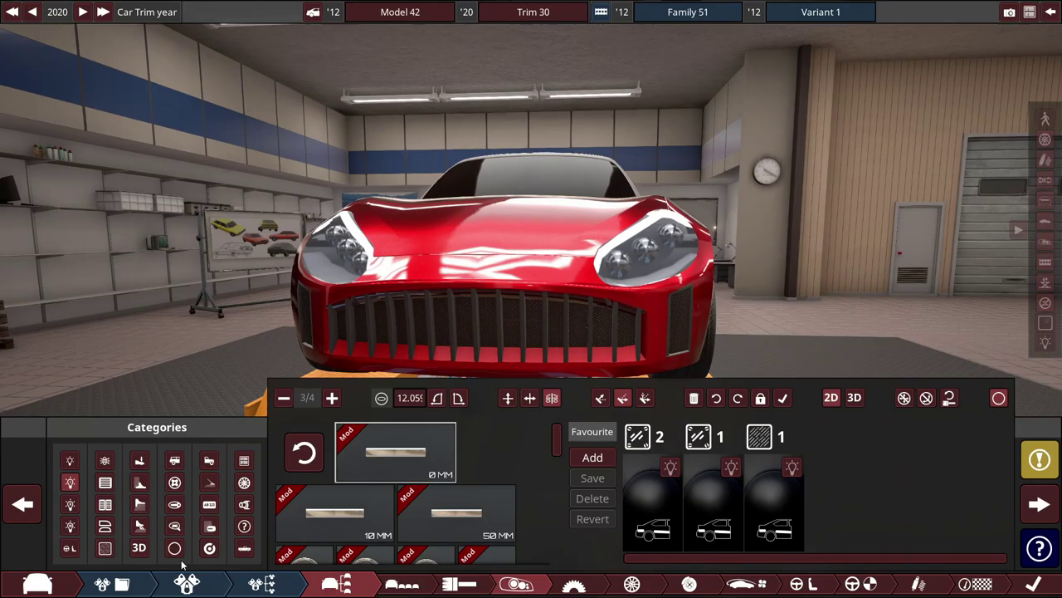
# - Browse the badge and decal fixtures and their logo families for an emblem, and examine the car's front and rear
pyautogui.click(209, 548)
pyautogui.scroll(-5, 603, 508)
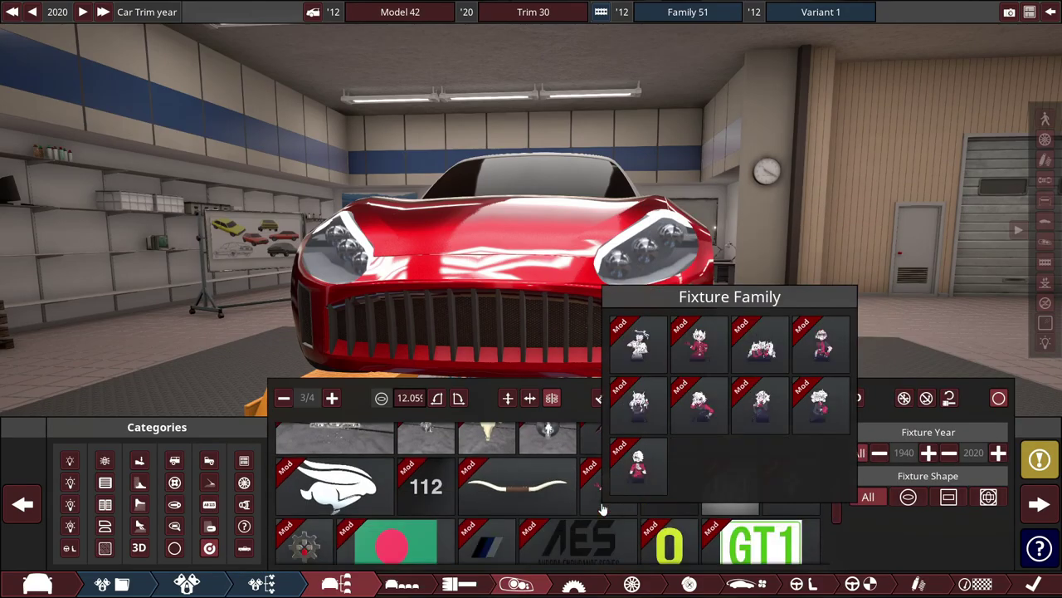
pyautogui.scroll(-3, 603, 508)
pyautogui.moveTo(543, 259); pyautogui.dragTo(280, 307)
pyautogui.moveTo(523, 312); pyautogui.dragTo(322, 247)
pyautogui.scroll(5, 422, 308)
pyautogui.scroll(-5, 423, 311)
pyautogui.scroll(-4, 454, 244)
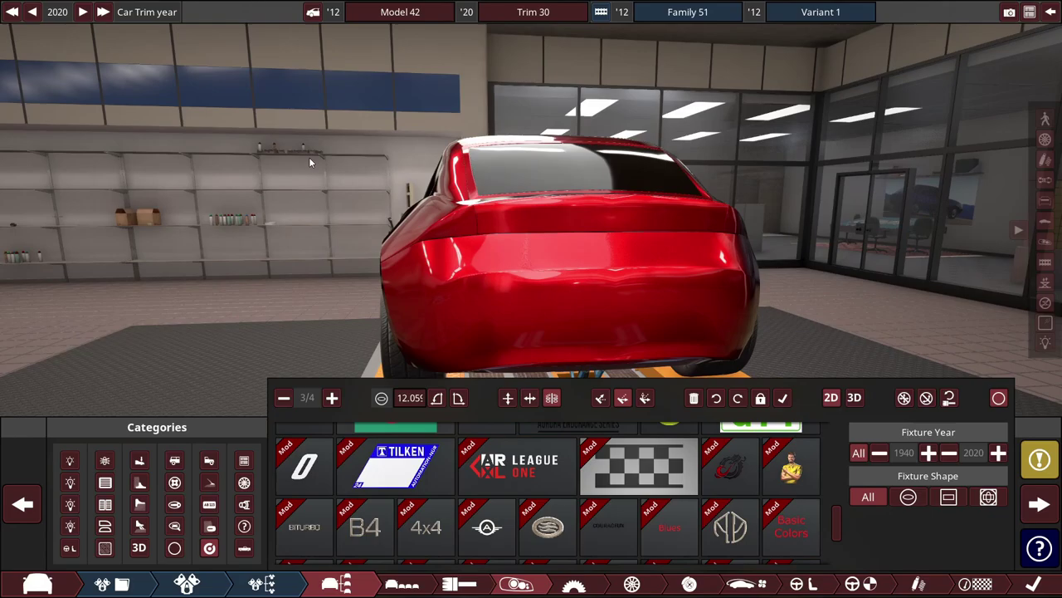
pyautogui.moveTo(330, 148); pyautogui.dragTo(962, 182)
pyautogui.scroll(-10, 572, 498)
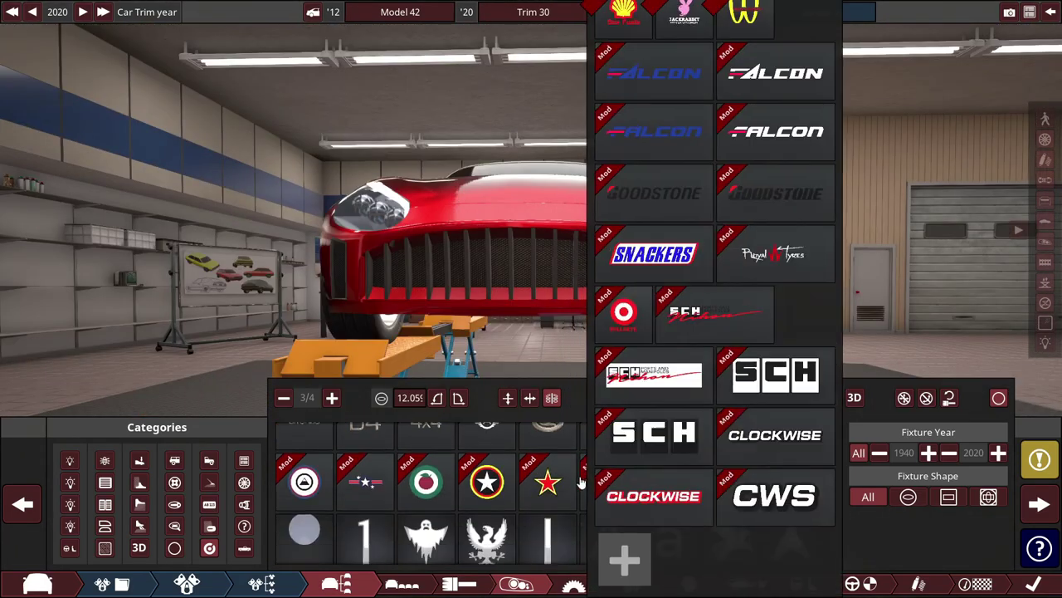
pyautogui.moveTo(651, 268); pyautogui.dragTo(647, 307)
pyautogui.scroll(1, 647, 462)
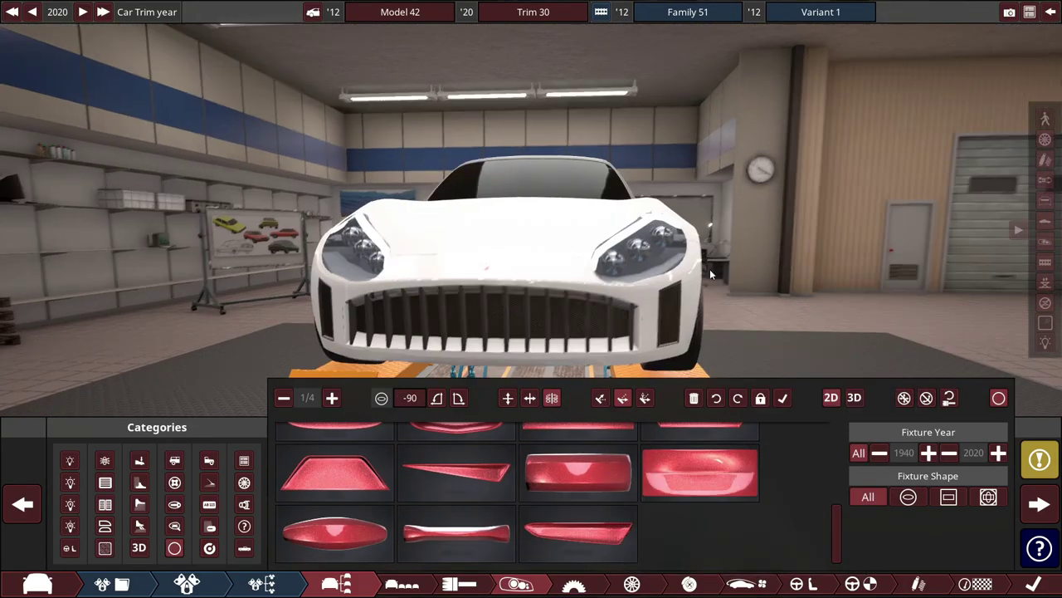
# - Try a trapezoidal body patch fixture on the middle of the trunk lid and delete it
pyautogui.moveTo(711, 274); pyautogui.dragTo(282, 332)
pyautogui.click(295, 465)
pyautogui.moveTo(548, 332); pyautogui.dragTo(375, 357)
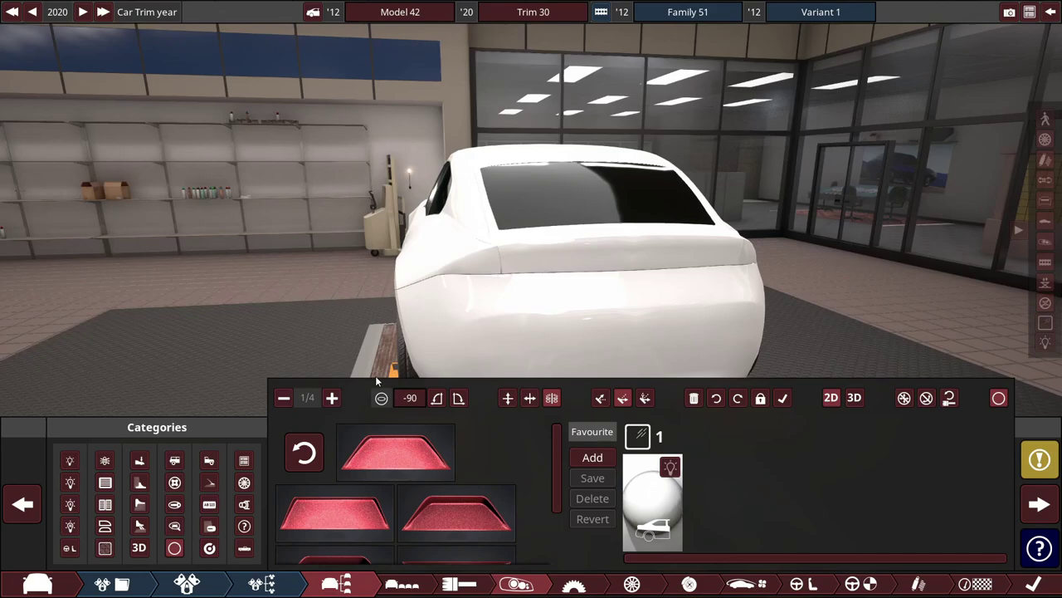
pyautogui.moveTo(395, 453); pyautogui.dragTo(632, 262)
pyautogui.scroll(-3, 426, 490)
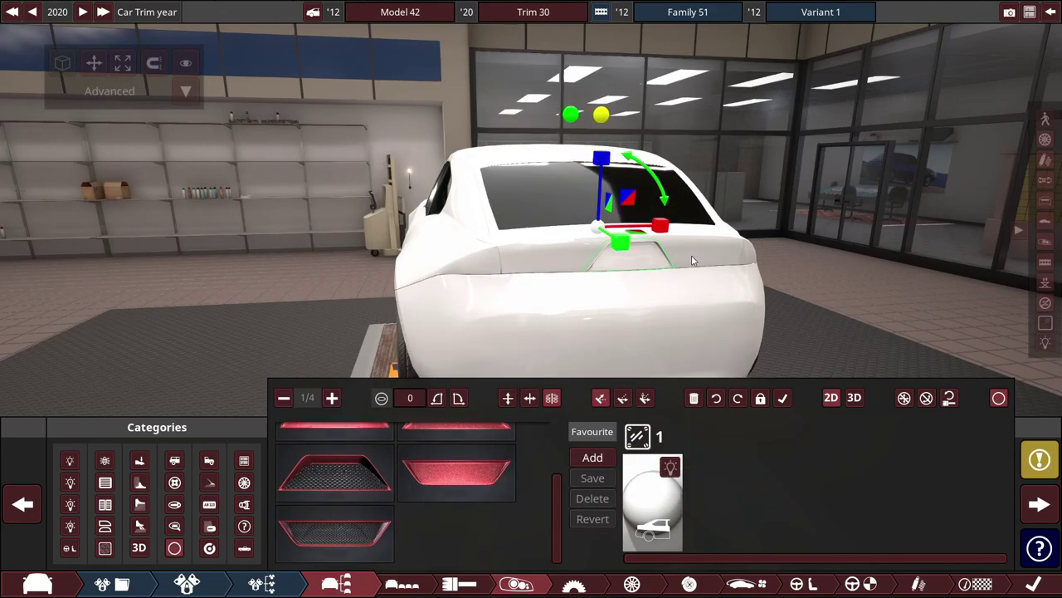
pyautogui.press('Delete')
pyautogui.moveTo(754, 267); pyautogui.dragTo(470, 130)
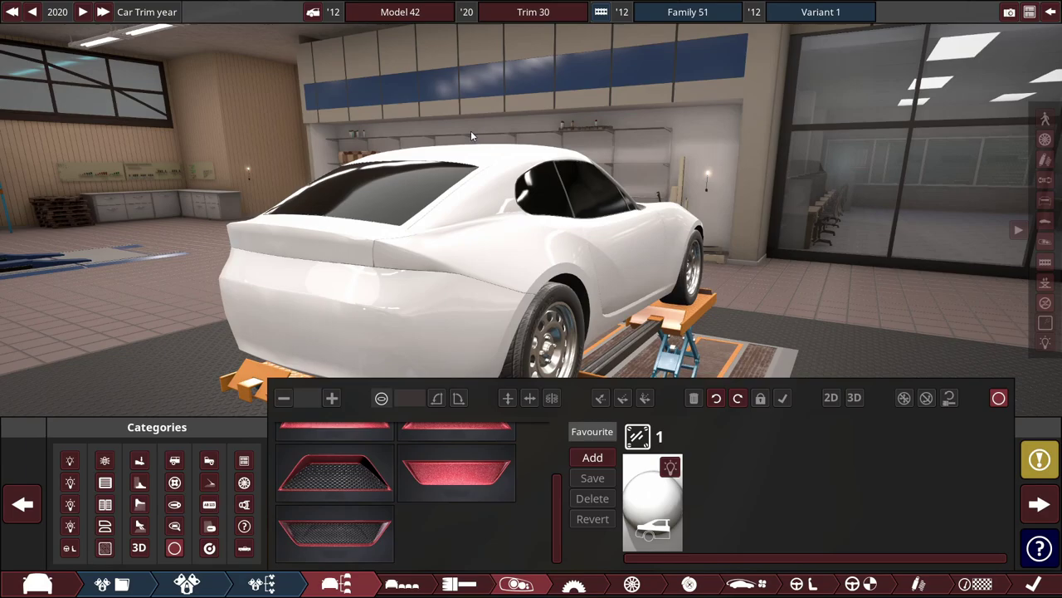
pyautogui.moveTo(470, 130); pyautogui.dragTo(558, 207)
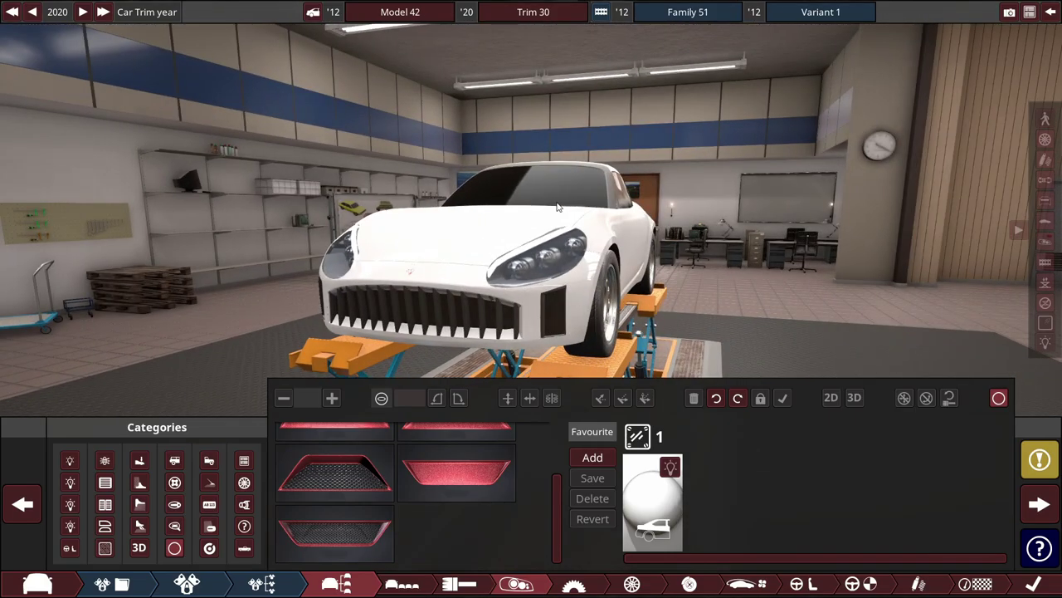